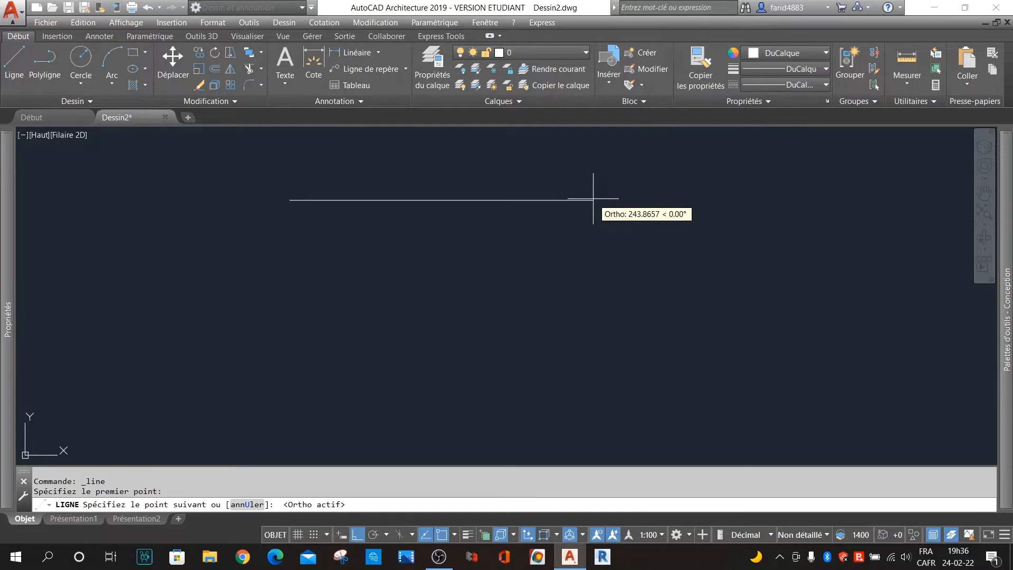
- Open the Présentation1 layout and set its viewport scale to 1:100, finishing in paper space
{"action": "key", "text": "Escape"}
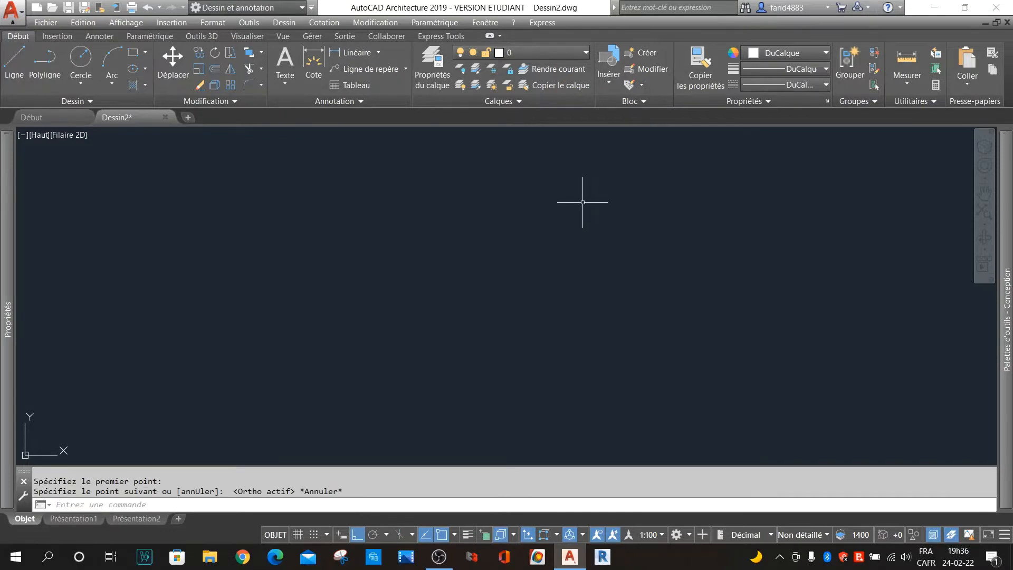
{"action": "left_click", "coordinate": [76, 519]}
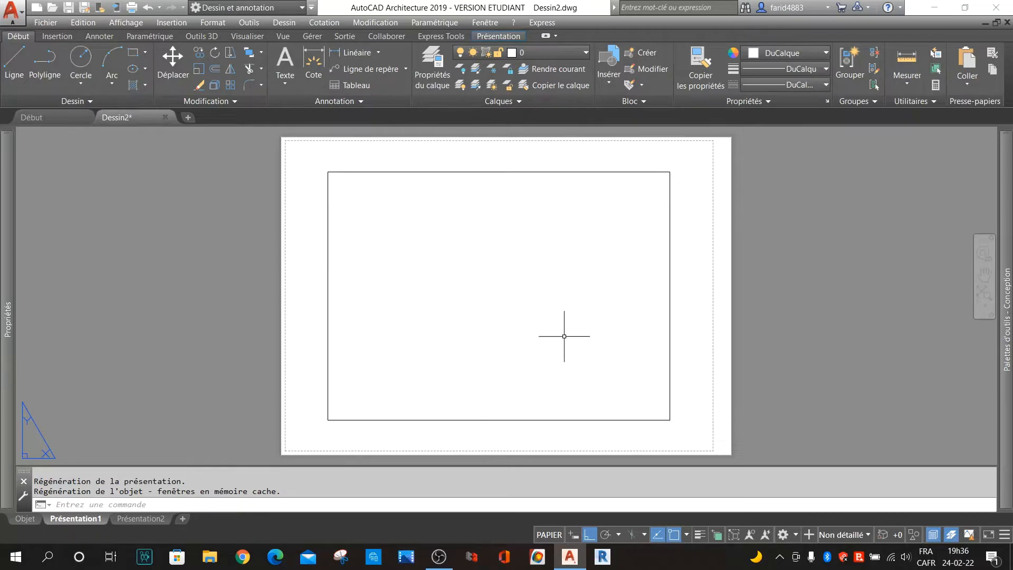
{"action": "left_click", "coordinate": [648, 171]}
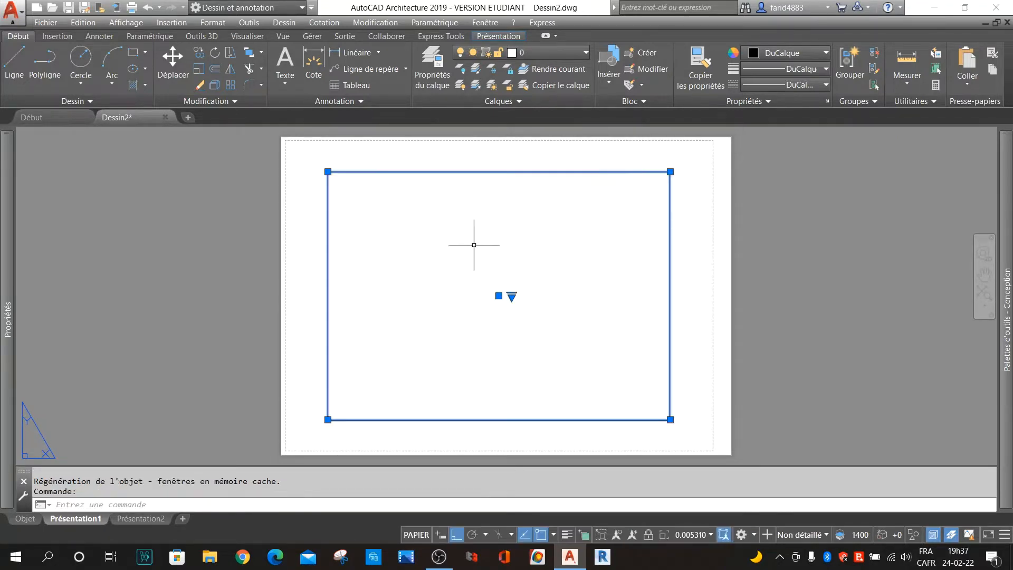
{"action": "left_click", "coordinate": [577, 256]}
{"action": "double_click", "coordinate": [575, 256]}
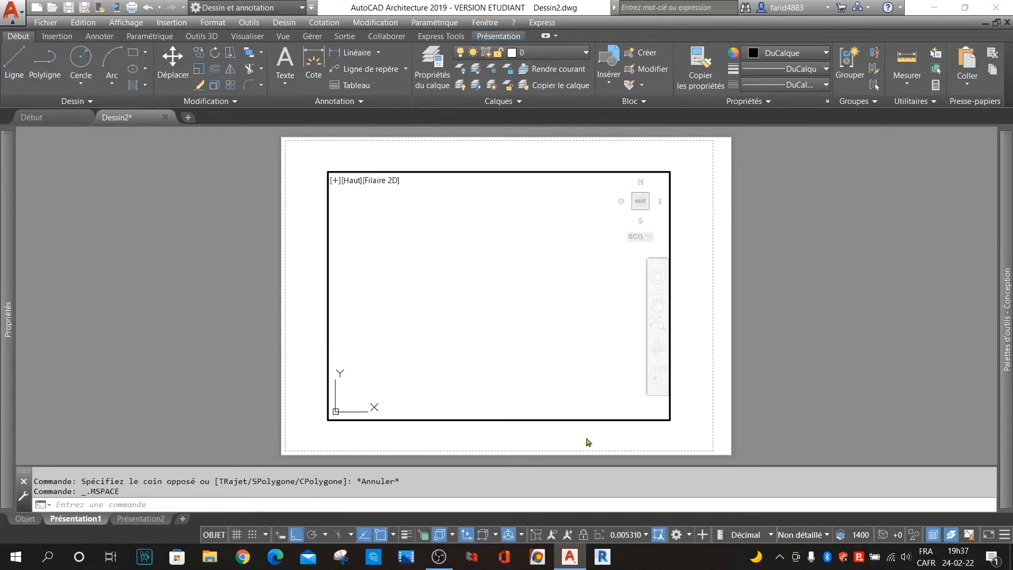
{"action": "left_click", "coordinate": [632, 534]}
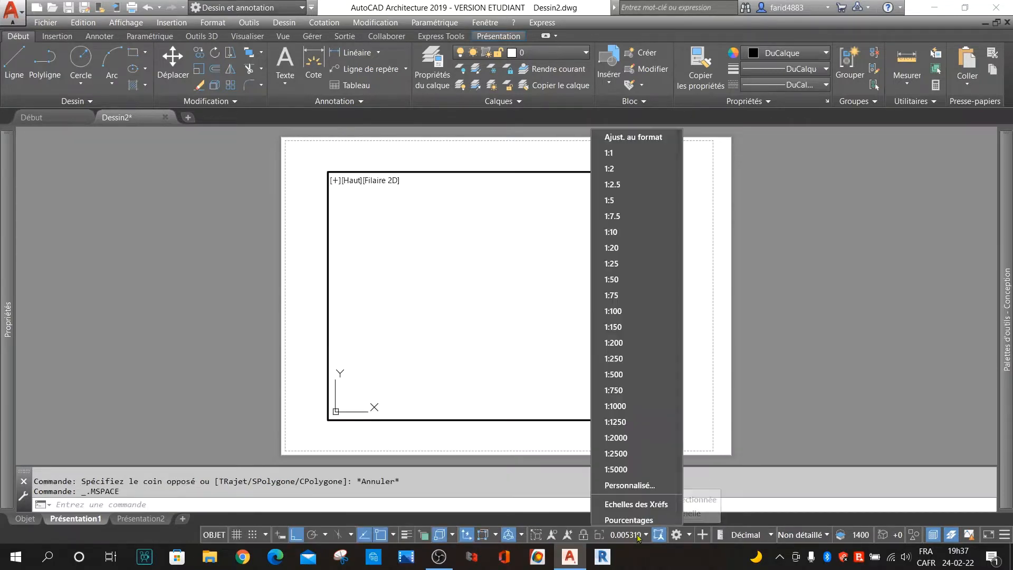
{"action": "left_click", "coordinate": [622, 311]}
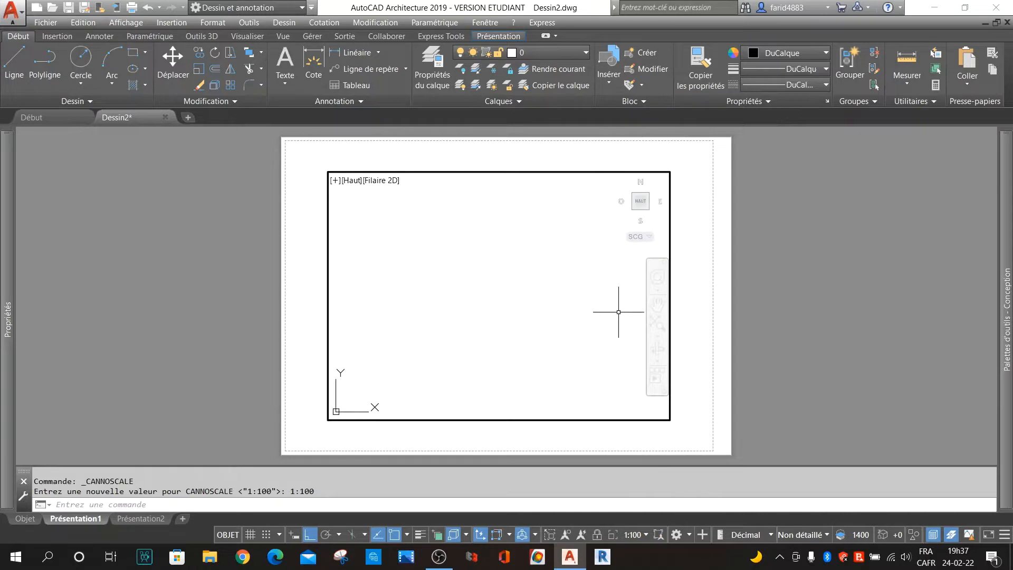
{"action": "double_click", "coordinate": [826, 214]}
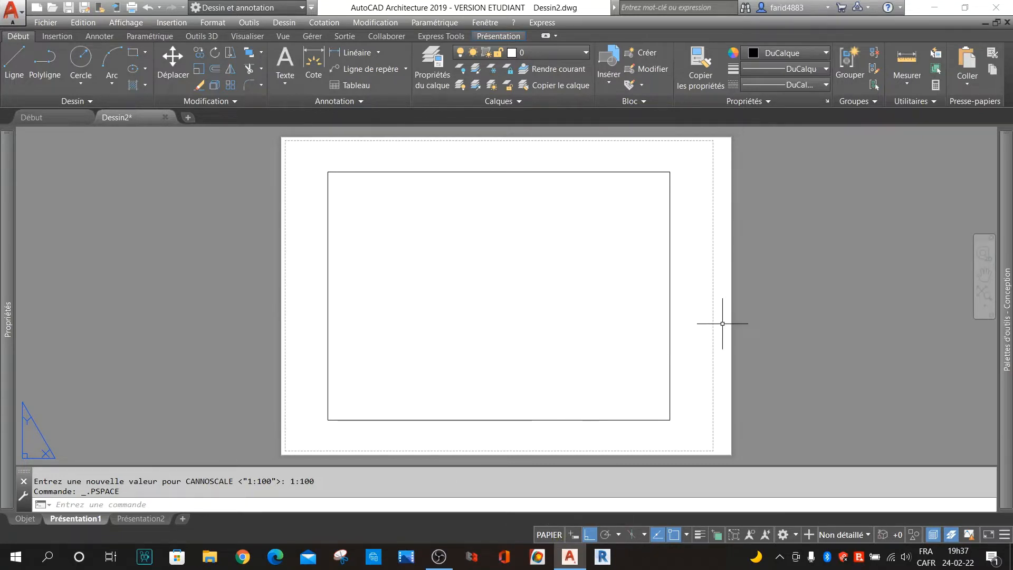
- Enter model space through the layout viewport and return to paper space
{"action": "left_click", "coordinate": [549, 534]}
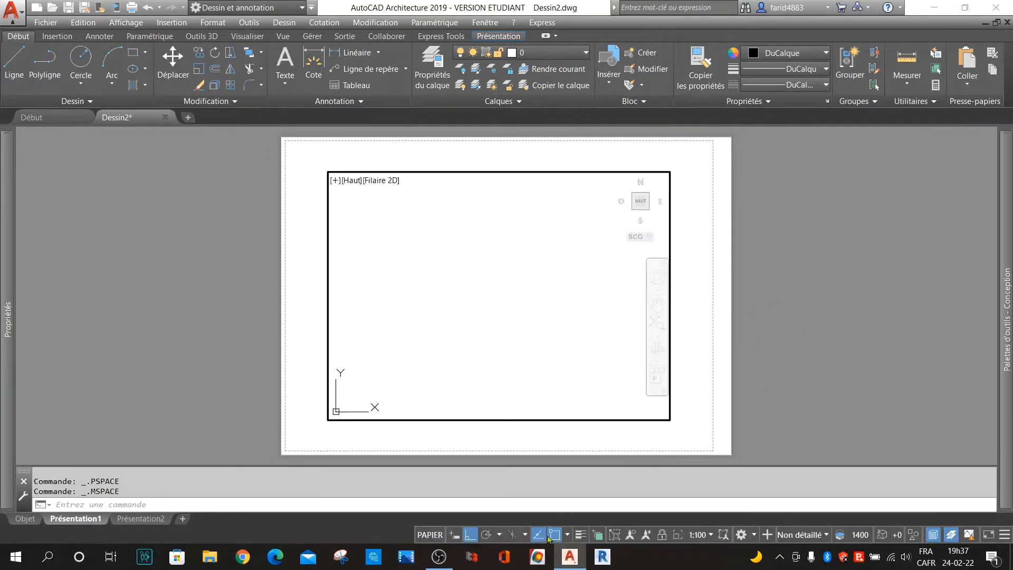
{"action": "left_click", "coordinate": [490, 258]}
{"action": "left_click", "coordinate": [447, 276]}
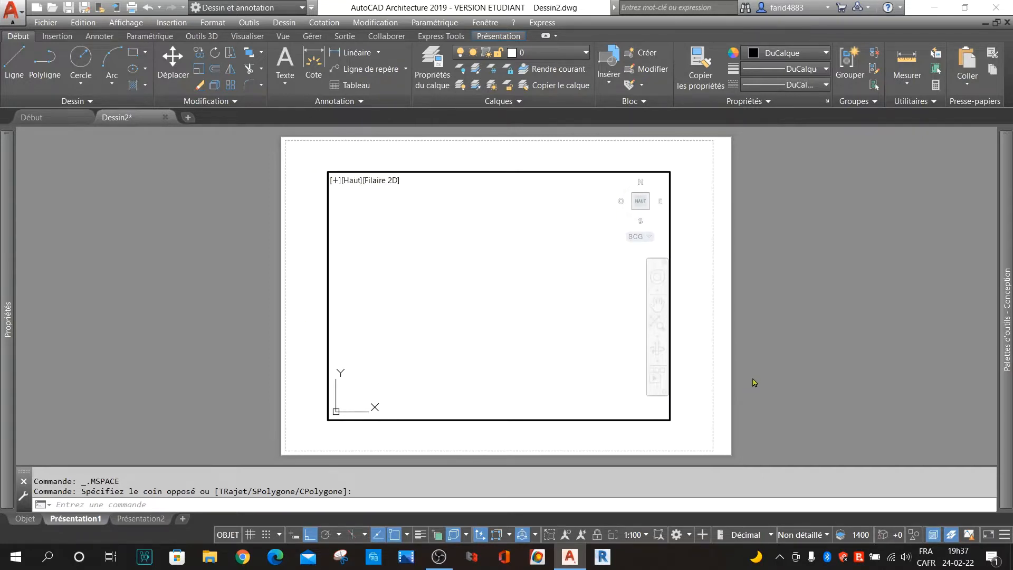
{"action": "double_click", "coordinate": [795, 230]}
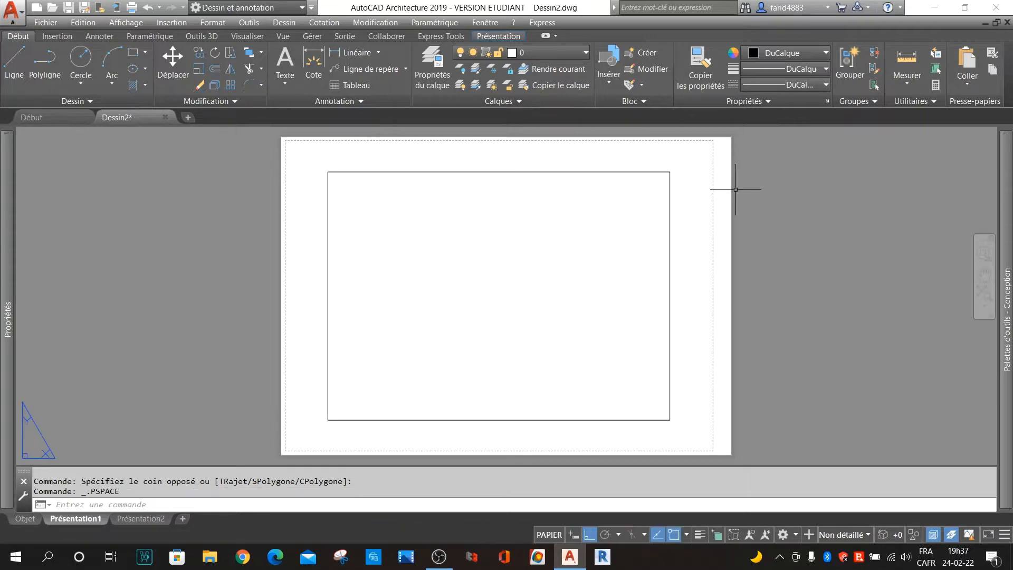
- Delete the viewport from the Présentation1 layout
{"action": "left_click", "coordinate": [714, 158]}
{"action": "left_click", "coordinate": [622, 226]}
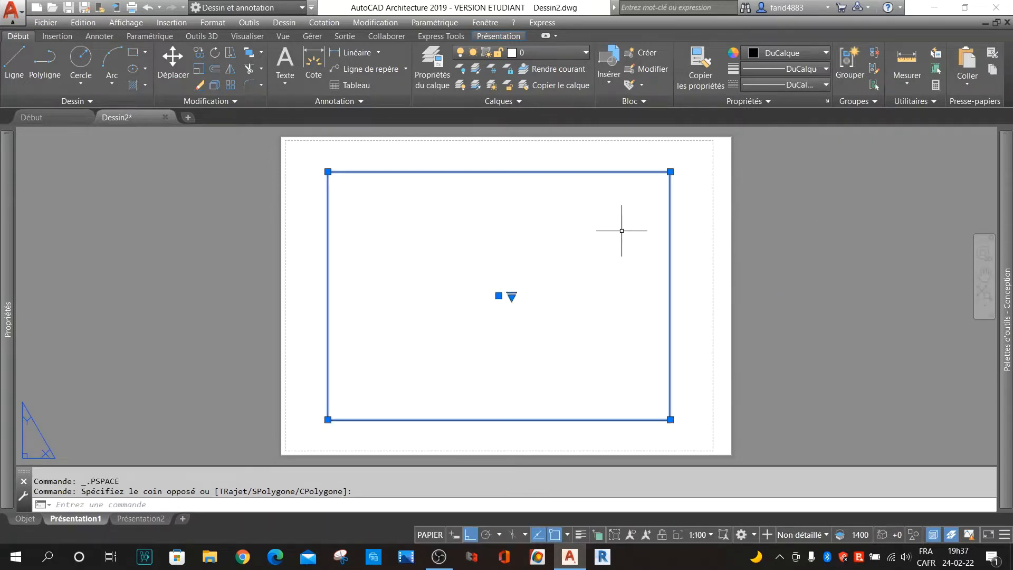
{"action": "key", "text": "Delete"}
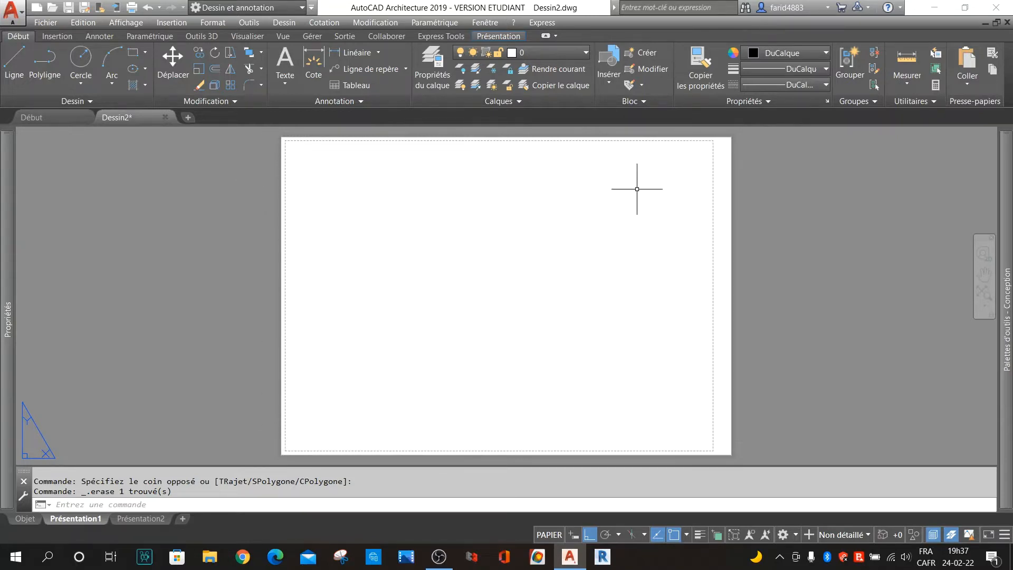
- Draw a rectangle 50 long and 30 wide near the lower-left corner of the layout sheet
{"action": "left_click", "coordinate": [134, 55]}
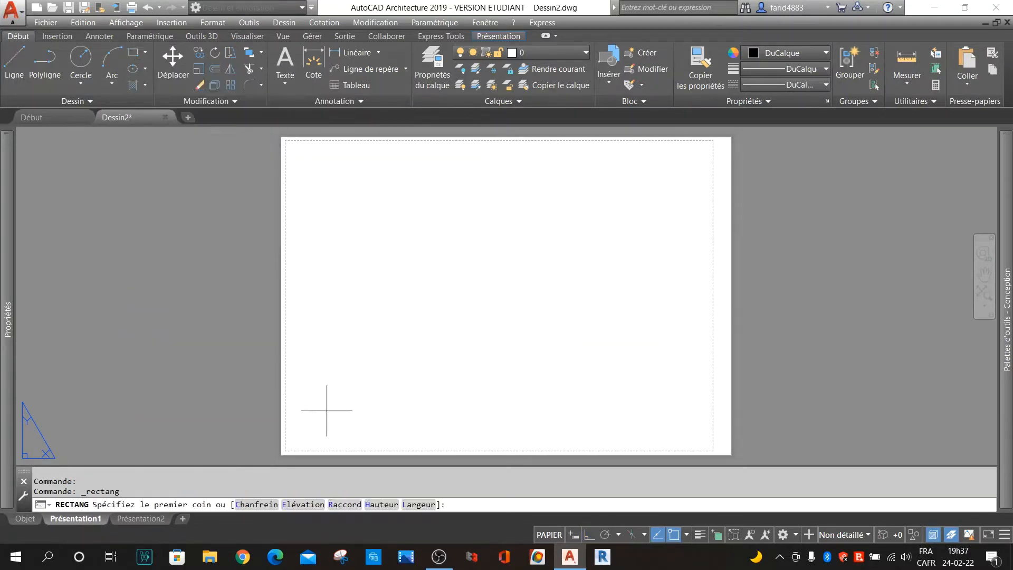
{"action": "left_click", "coordinate": [307, 431]}
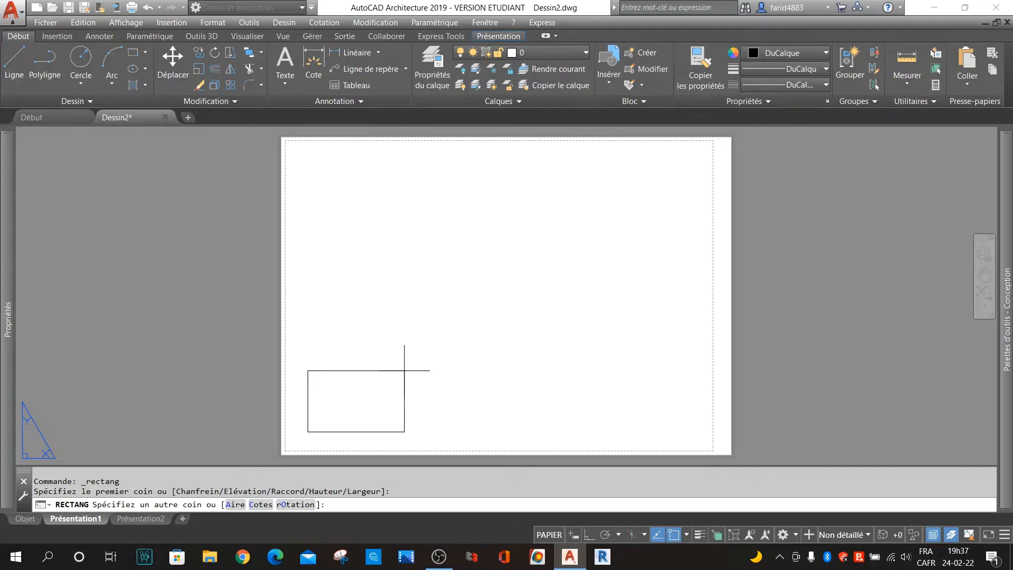
{"action": "left_click", "coordinate": [264, 503]}
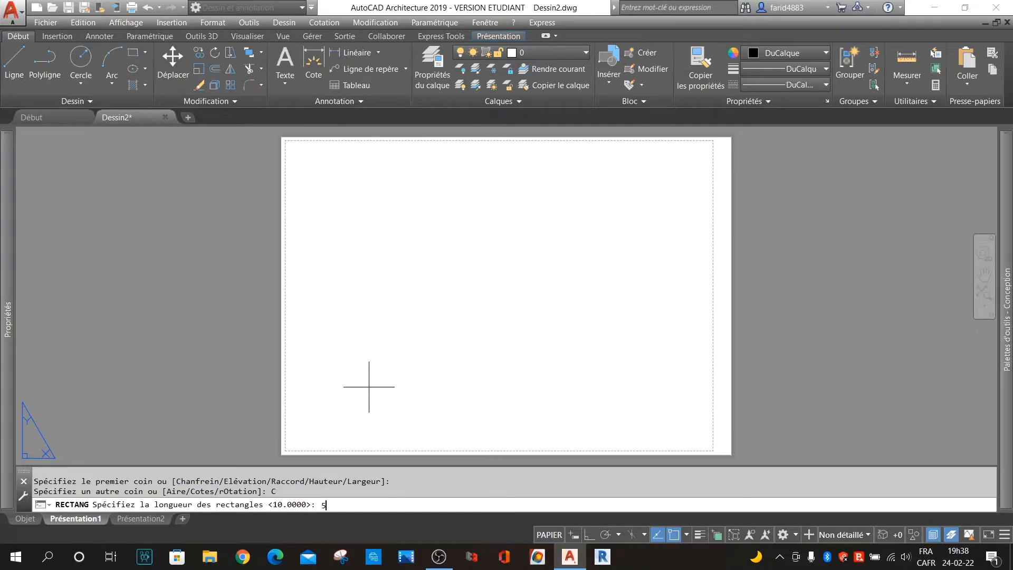
{"action": "key", "text": "Return"}
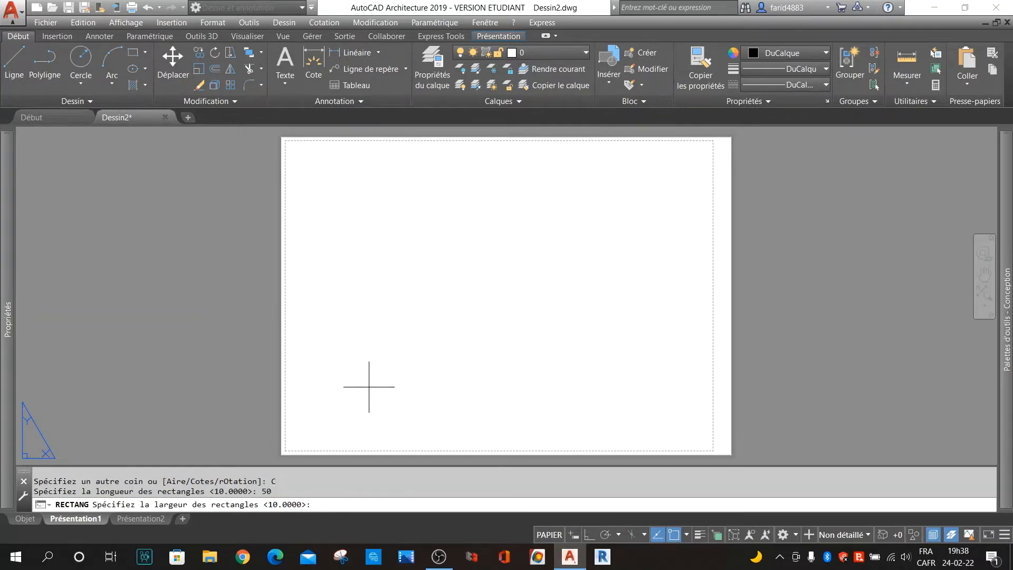
{"action": "key", "text": "Return"}
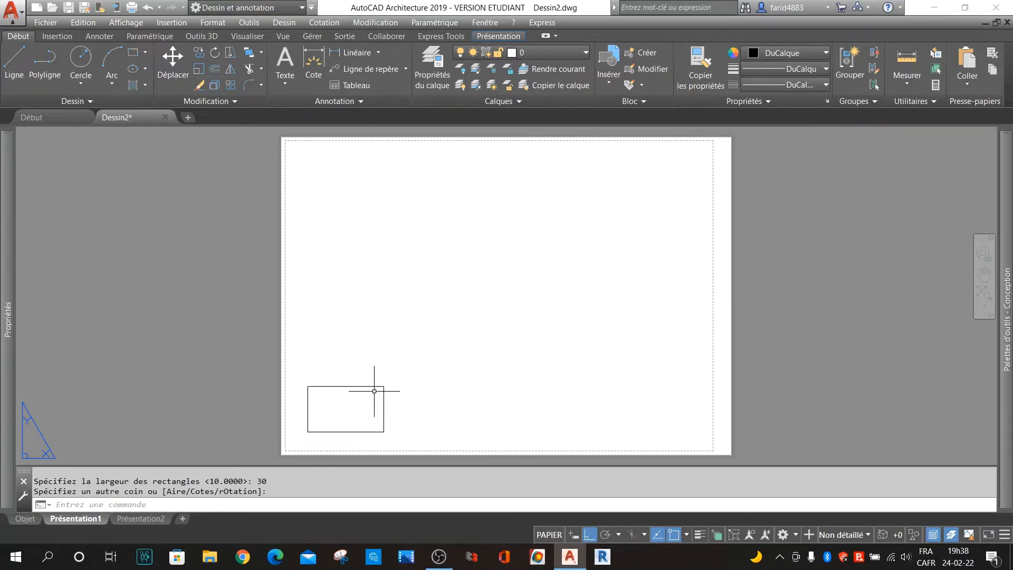
- Start a multiline text box inside the rectangle with a text height of 4
{"action": "scroll", "coordinate": [343, 417], "scroll_direction": "up", "scroll_amount": 4}
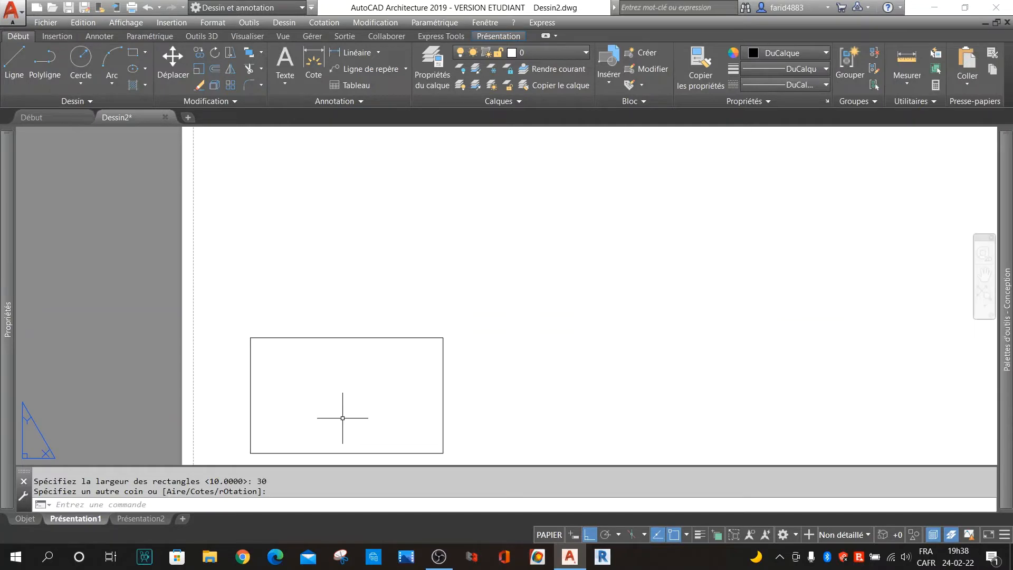
{"action": "scroll", "coordinate": [389, 343], "scroll_direction": "down", "scroll_amount": 4}
{"action": "scroll", "coordinate": [362, 385], "scroll_direction": "up", "scroll_amount": 4}
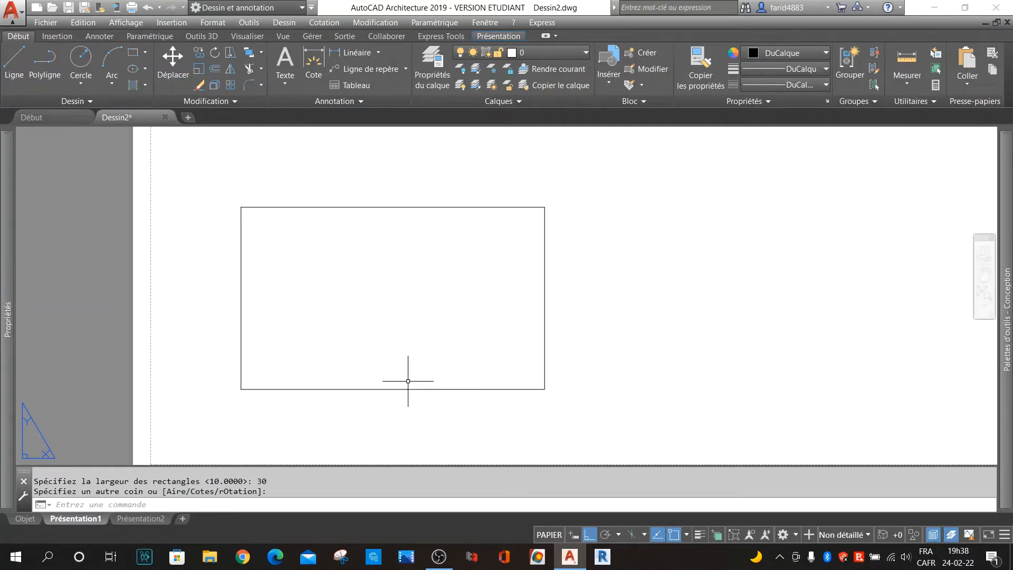
{"action": "type", "text": "t"}
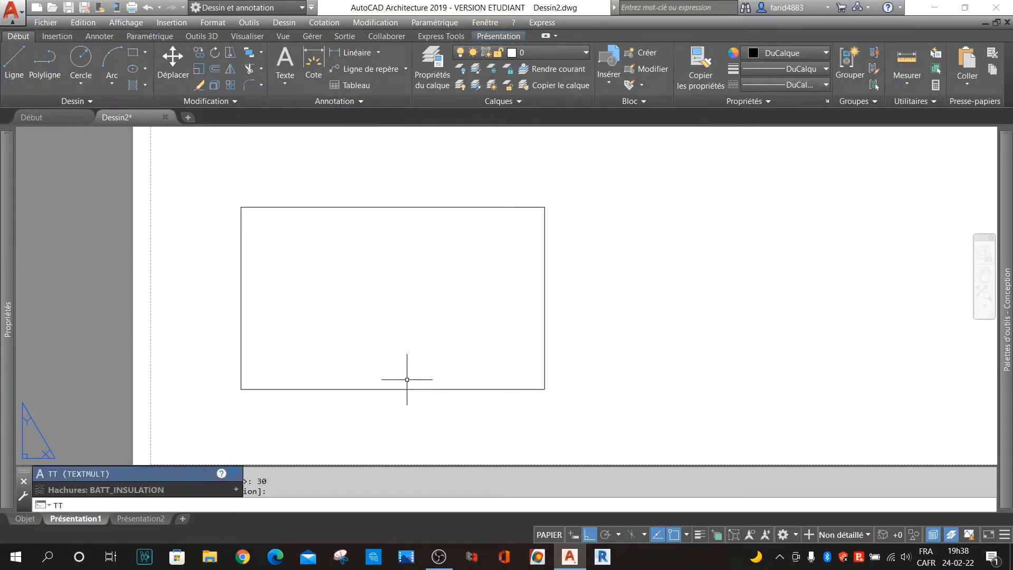
{"action": "key", "text": "Return"}
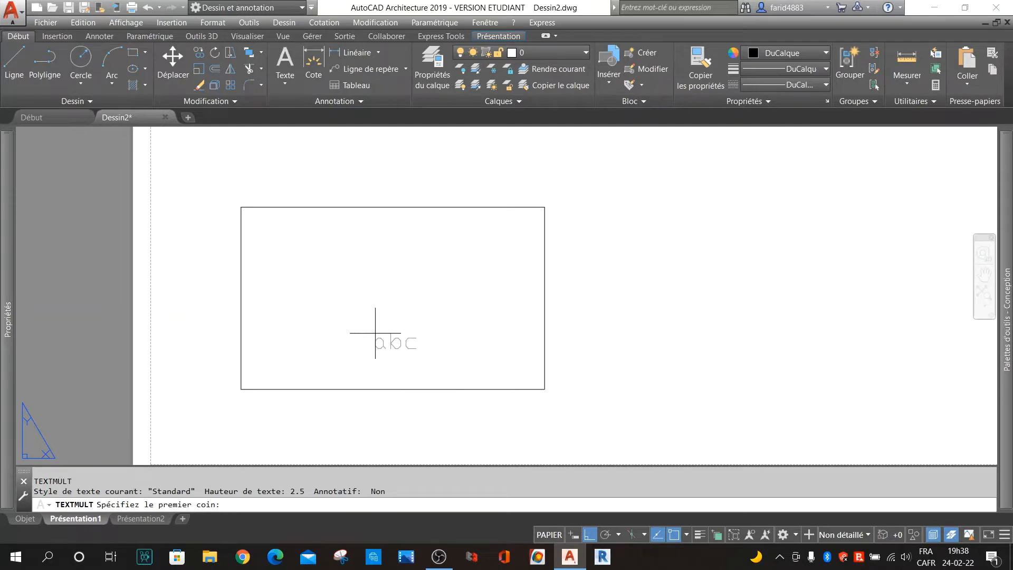
{"action": "left_click", "coordinate": [344, 270]}
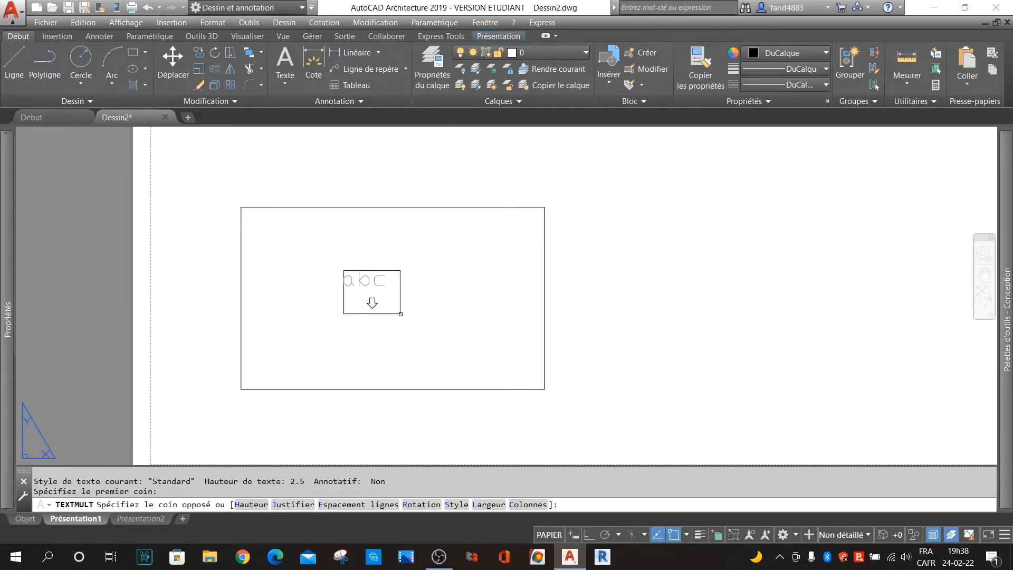
{"action": "left_click", "coordinate": [438, 304]}
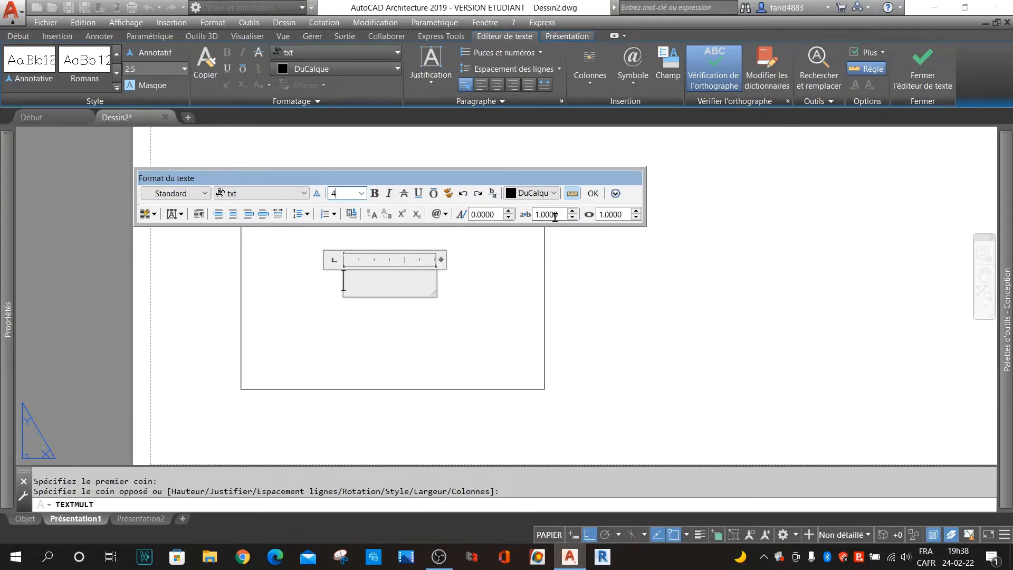
{"action": "key", "text": "Return"}
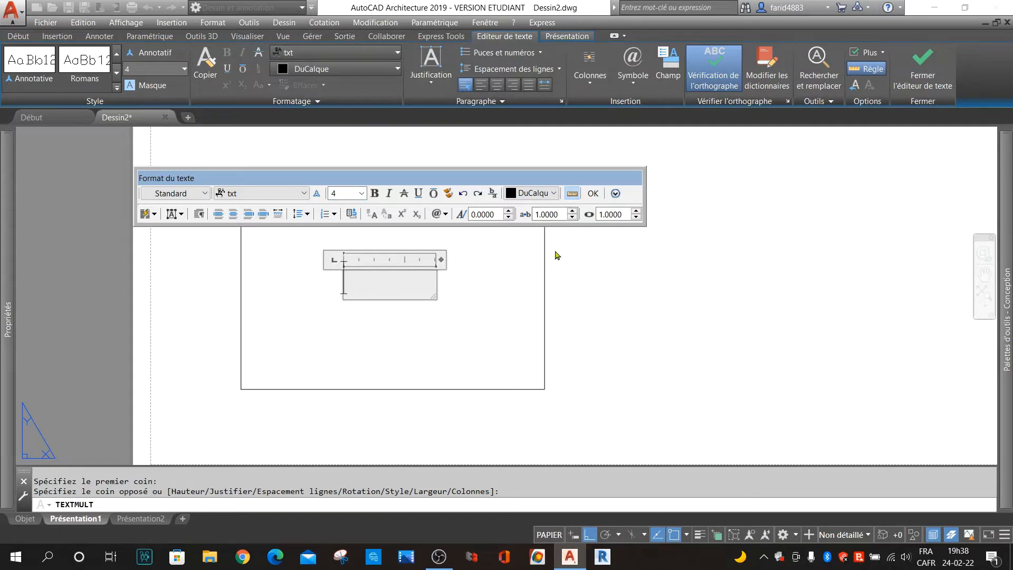
- Enter ABC in capitals as the multiline text and finish editing it
{"action": "type", "text": "QQ"}
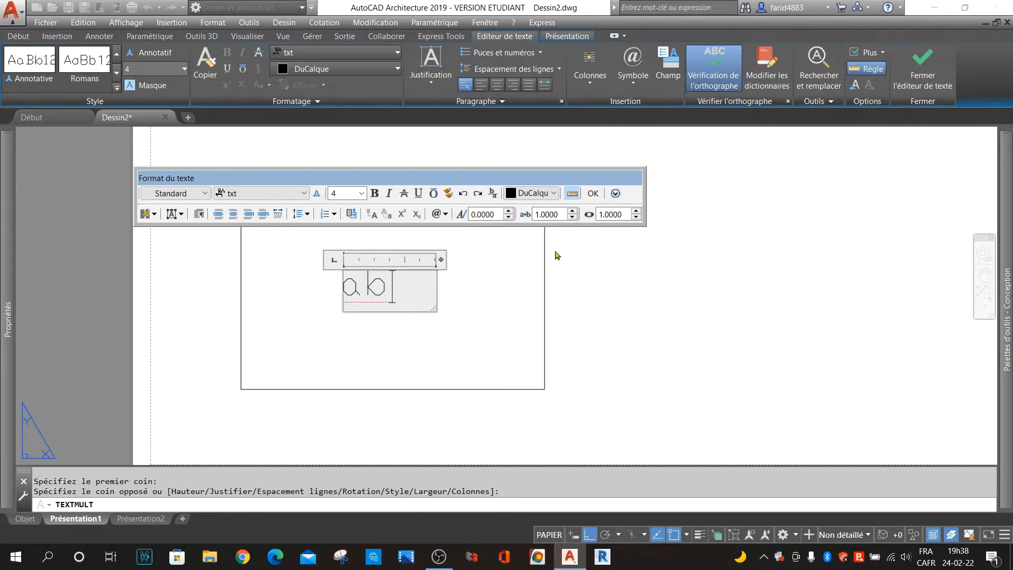
{"action": "key", "text": "BackSpace"}
{"action": "key", "text": "BackSpace"}
{"action": "key", "text": "BackSpace"}
{"action": "key", "text": "BackSpace"}
{"action": "key", "text": "BackSpace"}
{"action": "type", "text": "A"}
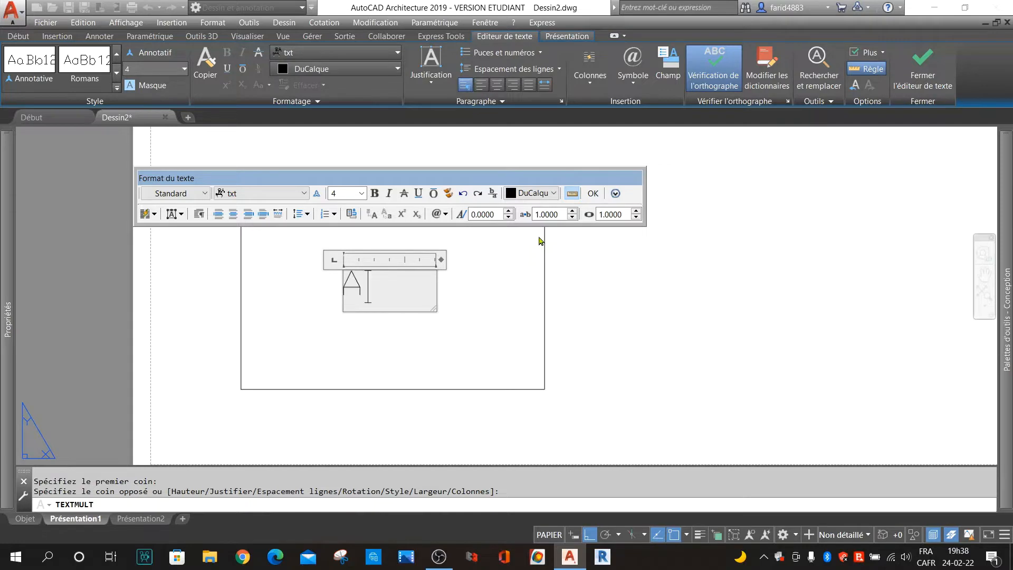
{"action": "type", "text": "BC"}
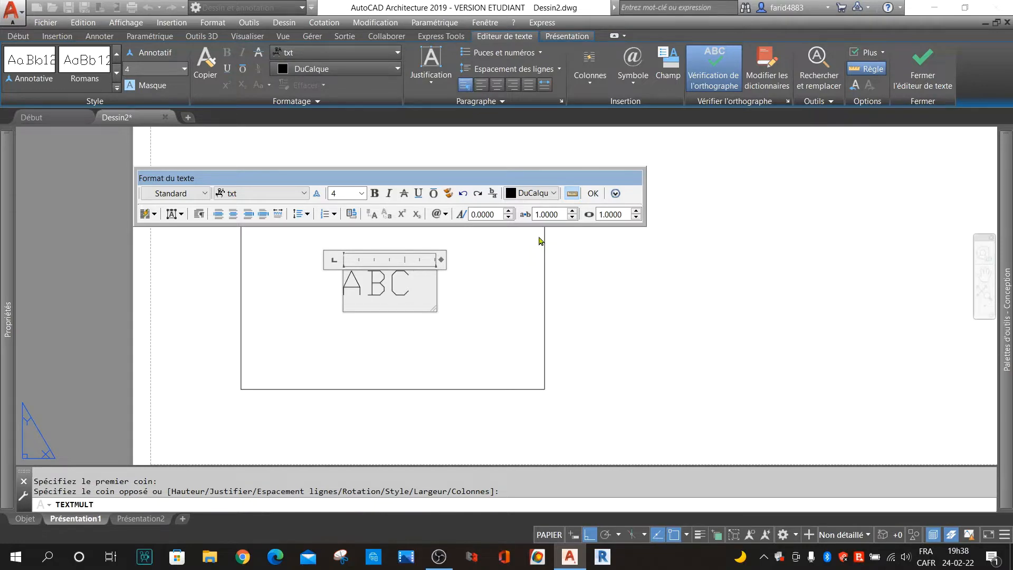
{"action": "left_click", "coordinate": [593, 194]}
- Change the Standard text style's font to Arial, make the style current and save the modification
{"action": "scroll", "coordinate": [406, 382], "scroll_direction": "down", "scroll_amount": 4}
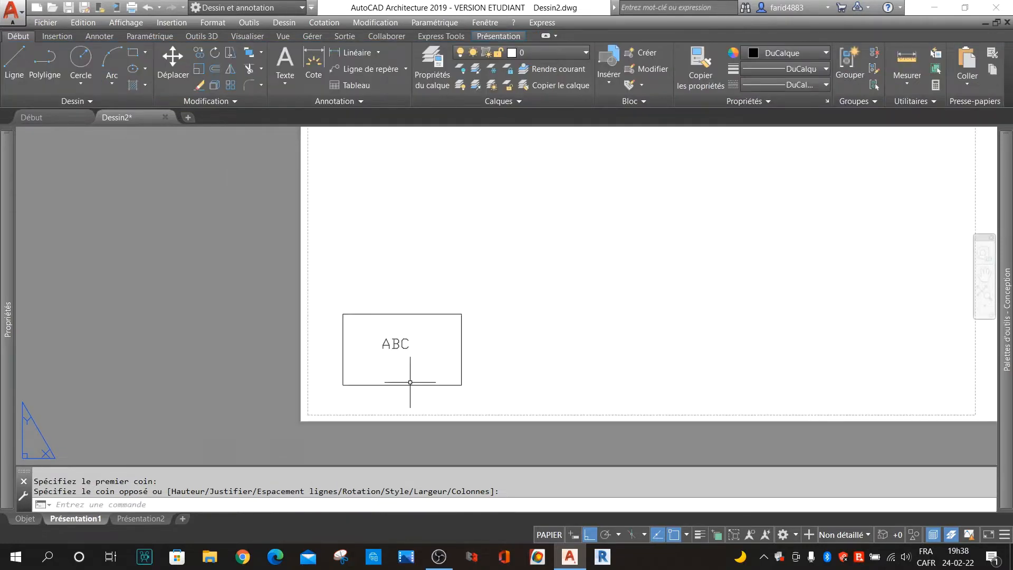
{"action": "scroll", "coordinate": [403, 401], "scroll_direction": "up", "scroll_amount": 2}
{"action": "scroll", "coordinate": [401, 400], "scroll_direction": "down", "scroll_amount": 2}
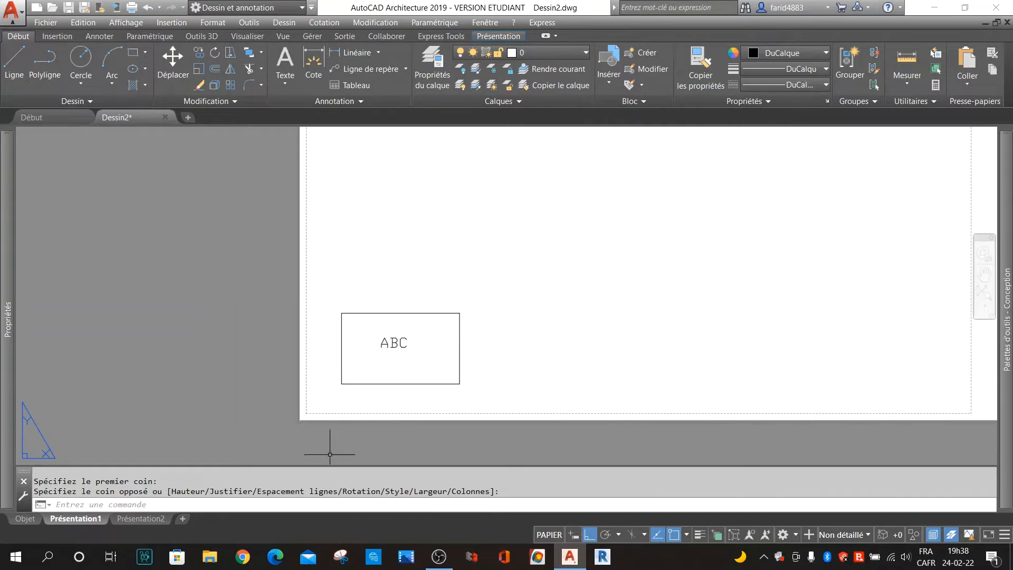
{"action": "left_click", "coordinate": [246, 501]}
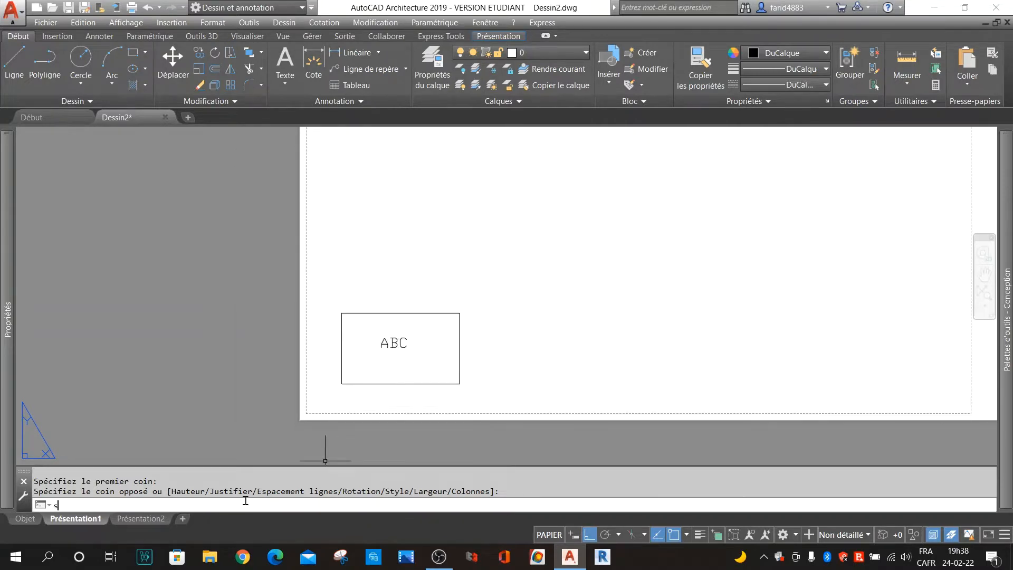
{"action": "key", "text": "Return"}
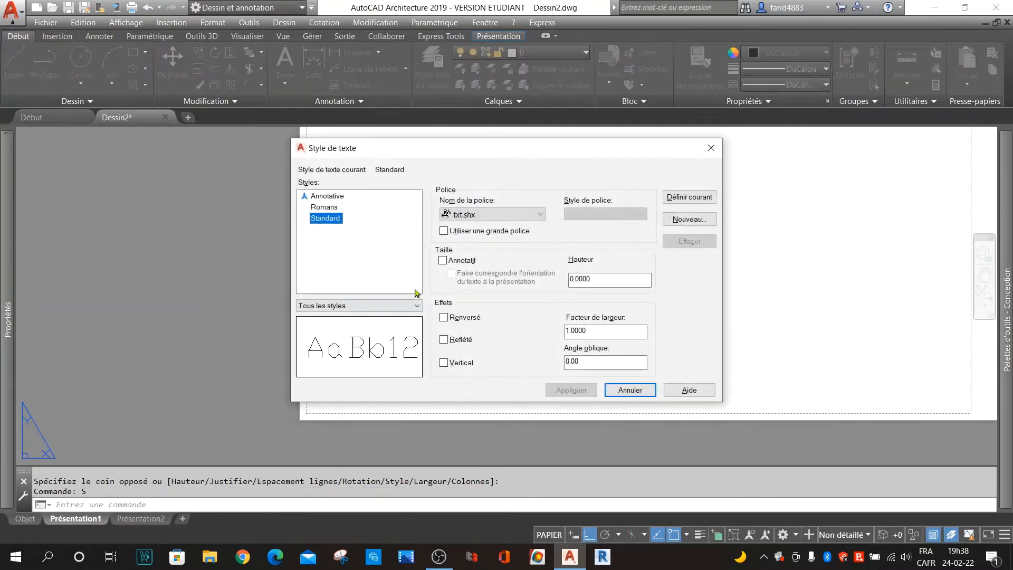
{"action": "left_click", "coordinate": [501, 214]}
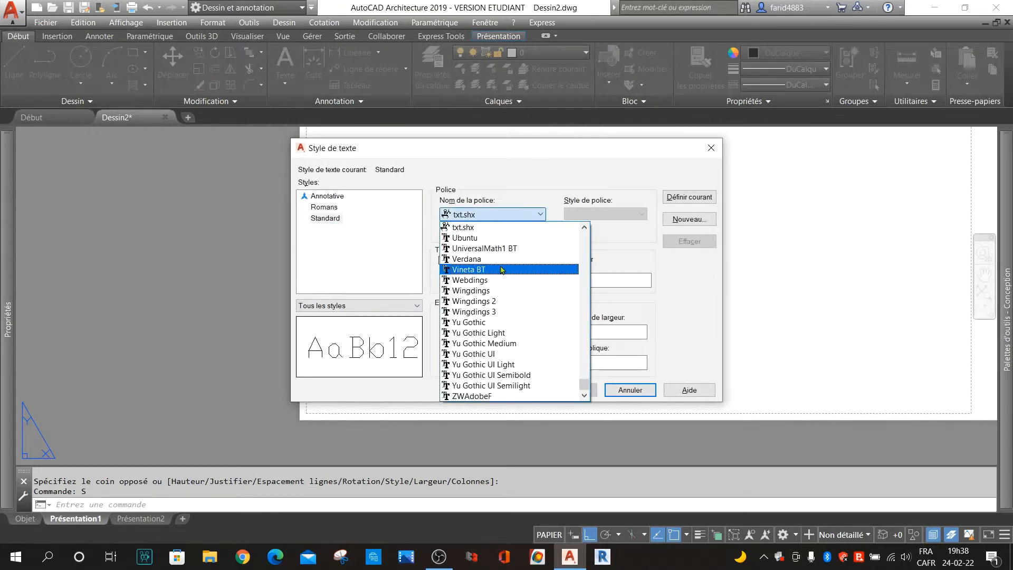
{"action": "key", "text": "a"}
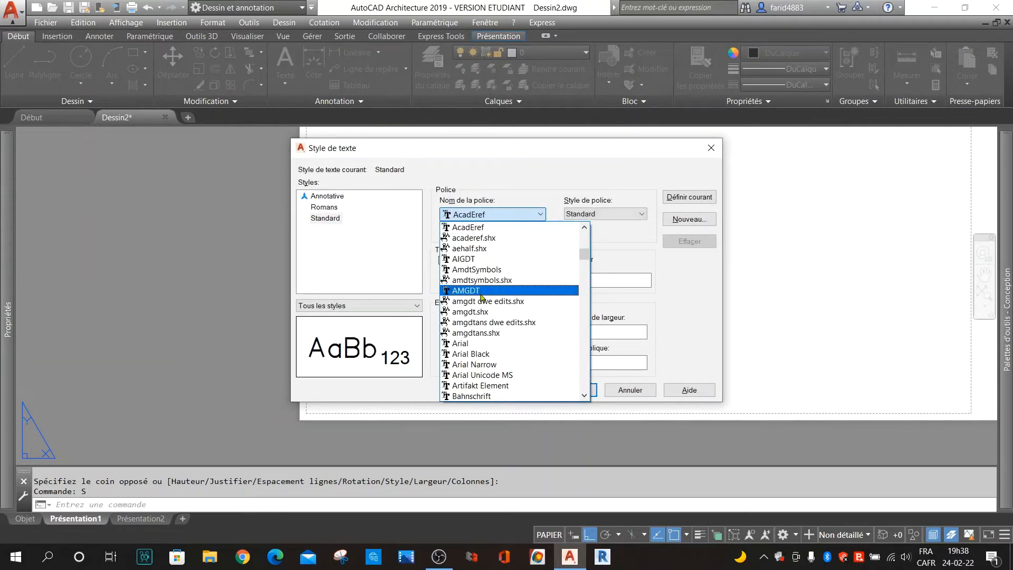
{"action": "left_click", "coordinate": [480, 344]}
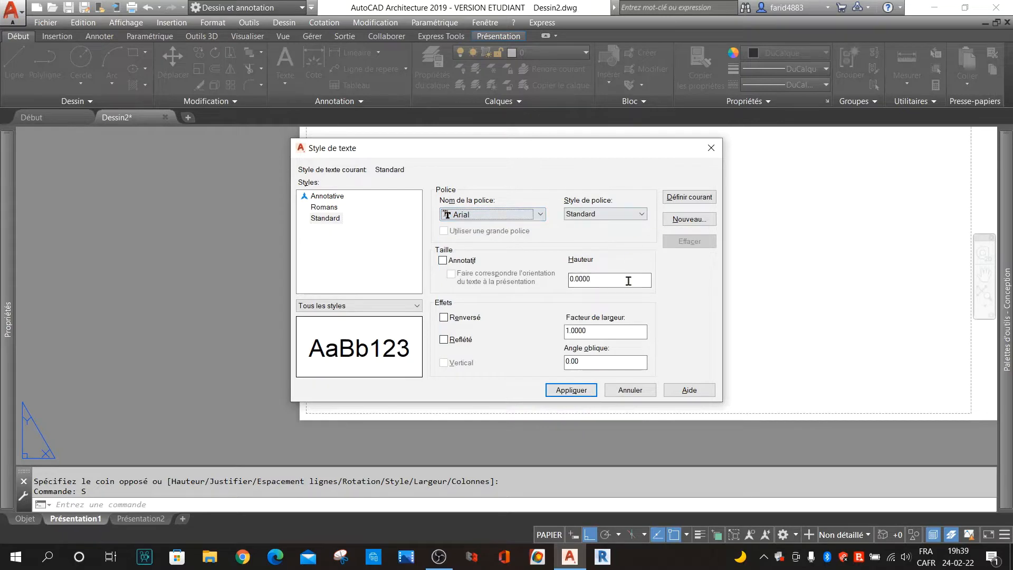
{"action": "left_click", "coordinate": [689, 197]}
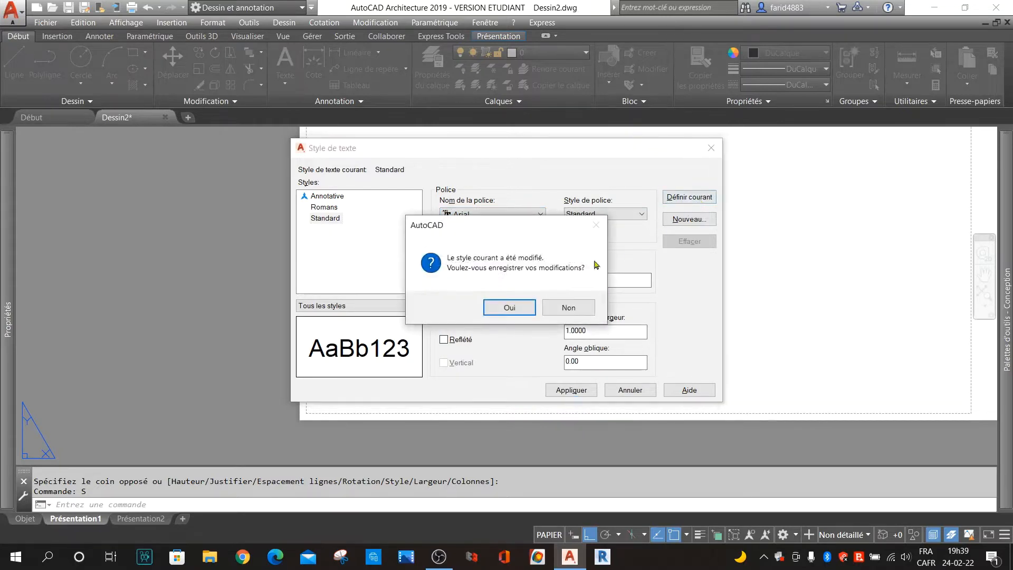
{"action": "left_click", "coordinate": [510, 307]}
{"action": "left_click", "coordinate": [629, 390]}
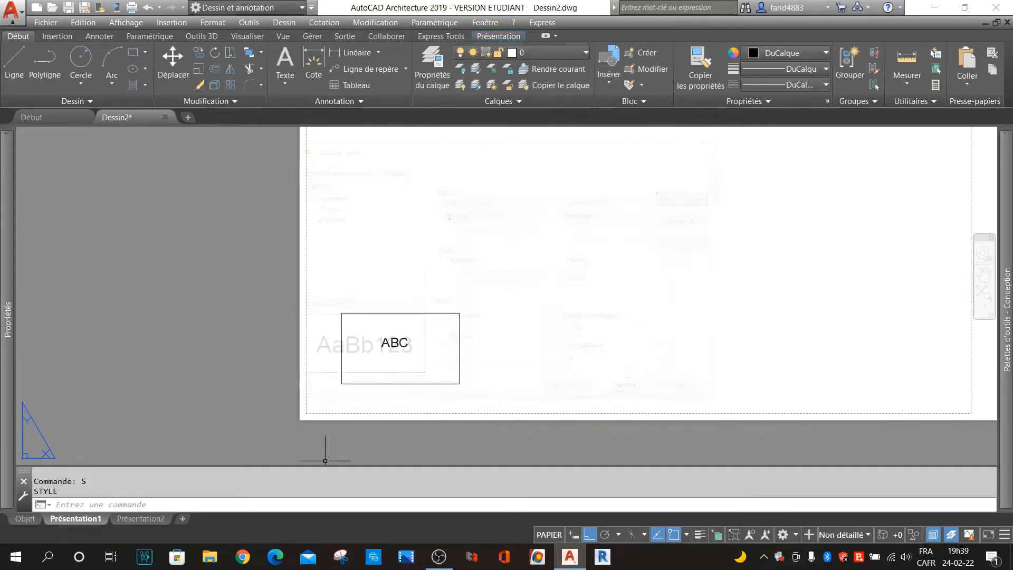
{"action": "scroll", "coordinate": [381, 344], "scroll_direction": "up", "scroll_amount": 4}
{"action": "scroll", "coordinate": [402, 354], "scroll_direction": "down", "scroll_amount": 2}
{"action": "scroll", "coordinate": [402, 351], "scroll_direction": "up", "scroll_amount": 2}
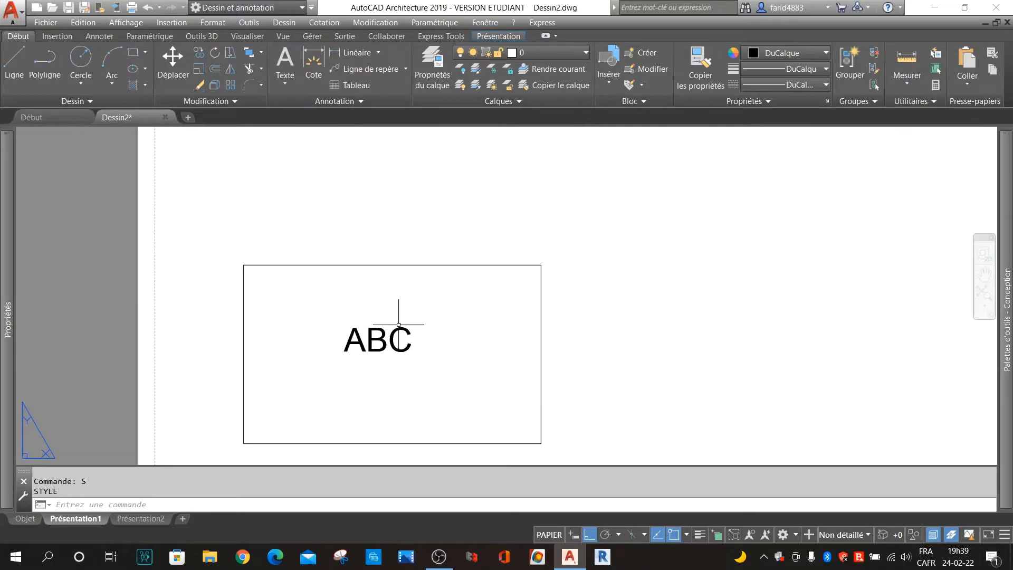
{"action": "scroll", "coordinate": [440, 265], "scroll_direction": "down", "scroll_amount": 4}
{"action": "scroll", "coordinate": [369, 316], "scroll_direction": "up", "scroll_amount": 4}
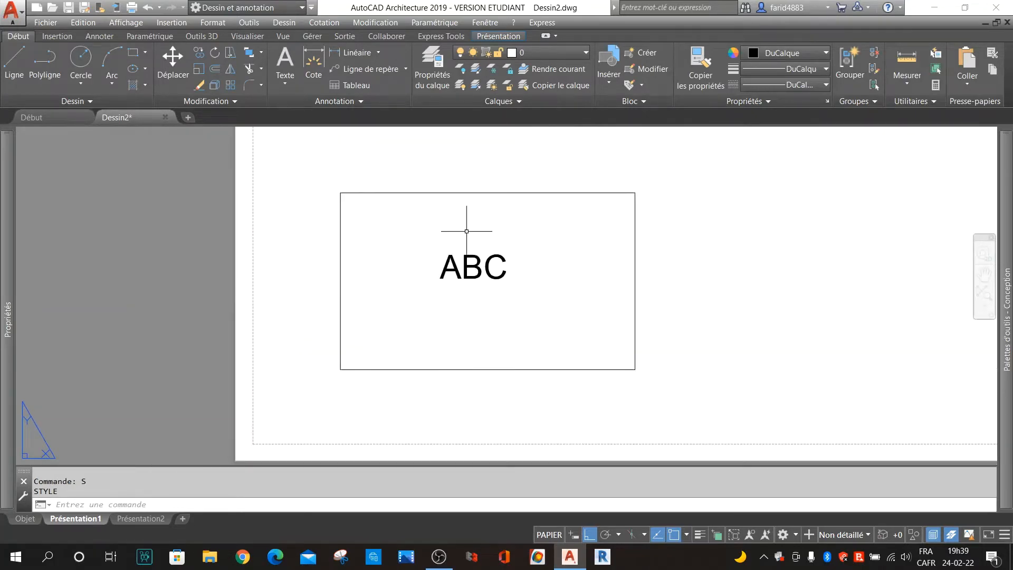
{"action": "left_click", "coordinate": [357, 54]}
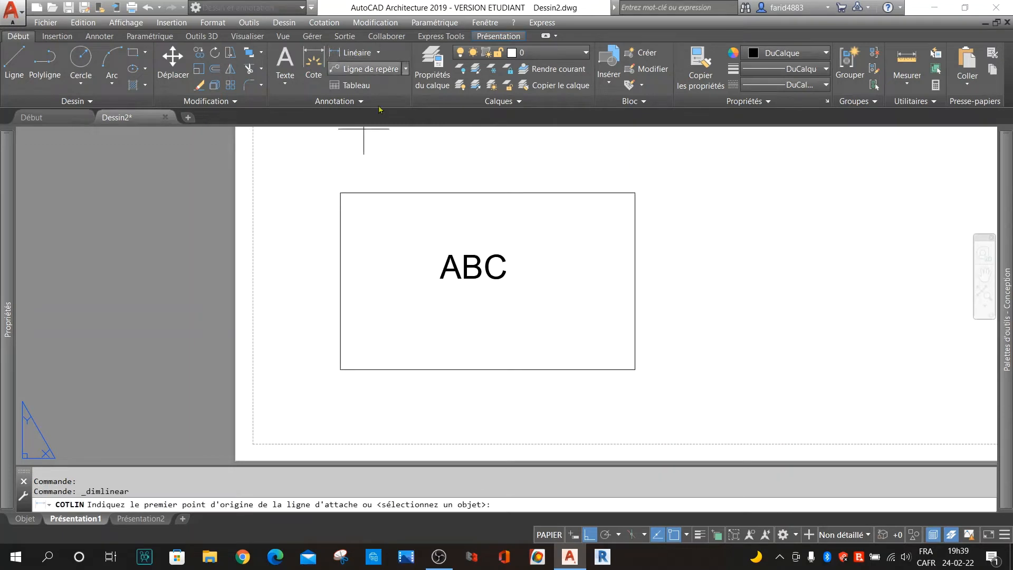
{"action": "left_click", "coordinate": [341, 192]}
{"action": "left_click", "coordinate": [635, 193]}
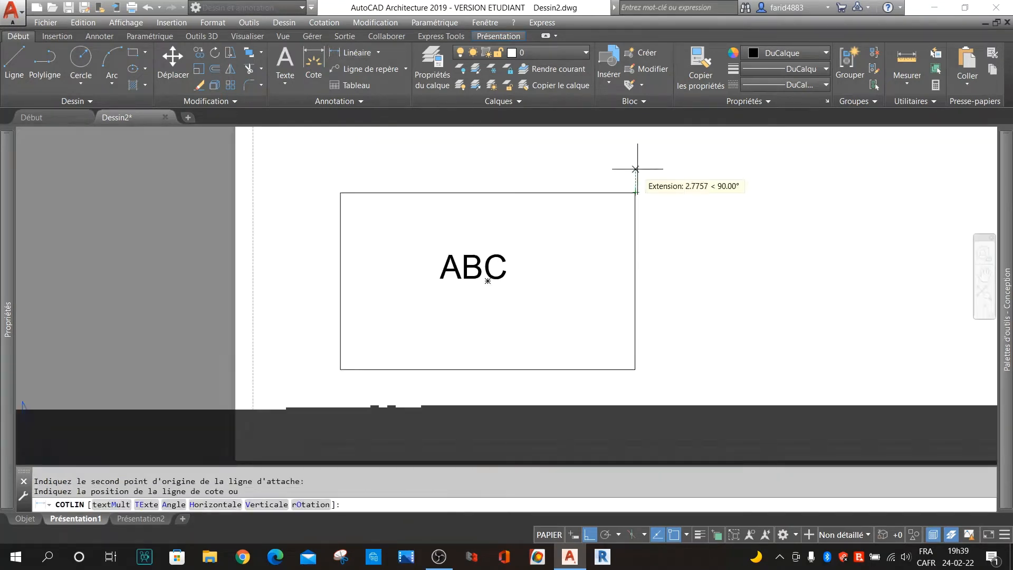
{"action": "scroll", "coordinate": [599, 222], "scroll_direction": "down", "scroll_amount": 5}
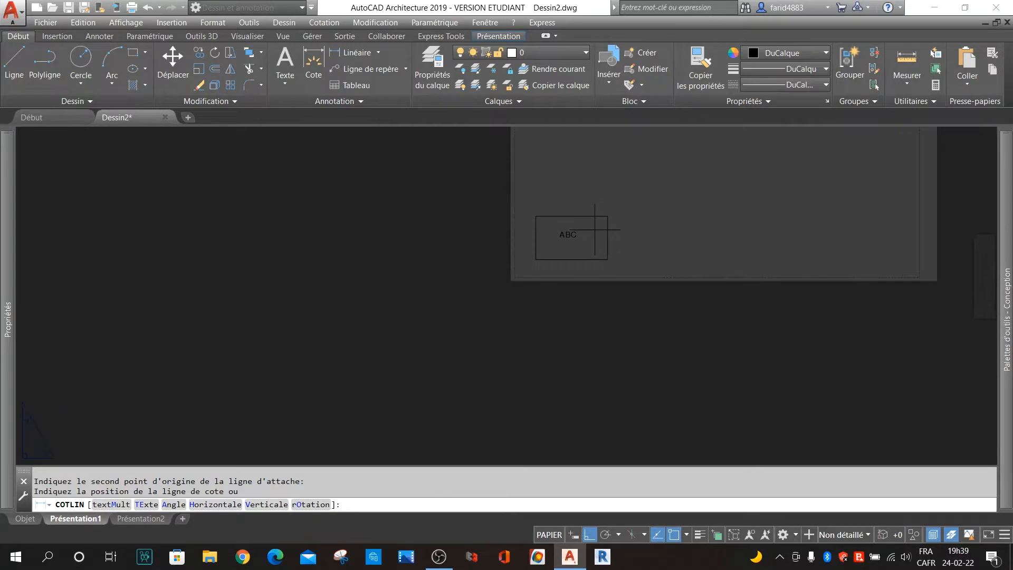
{"action": "scroll", "coordinate": [570, 282], "scroll_direction": "down", "scroll_amount": 2}
{"action": "key", "text": "Escape"}
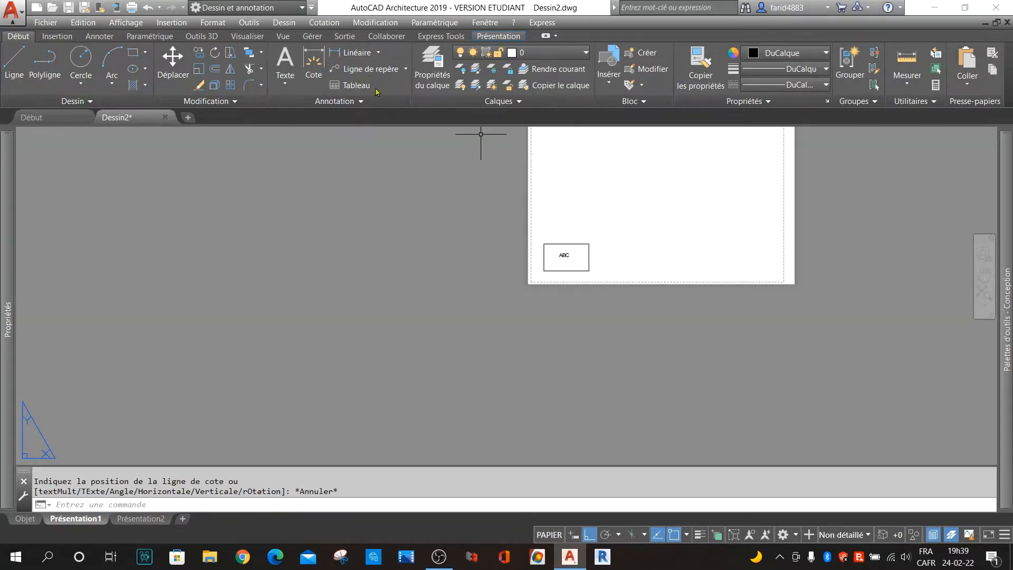
- Set the current dimension style to ISO-25
{"action": "left_click", "coordinate": [362, 103]}
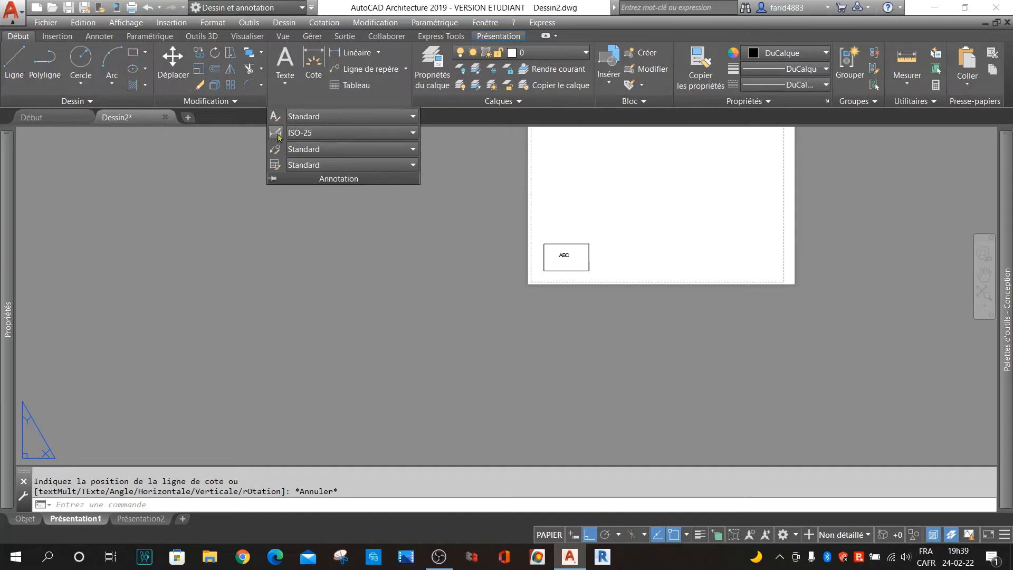
{"action": "left_click", "coordinate": [317, 134]}
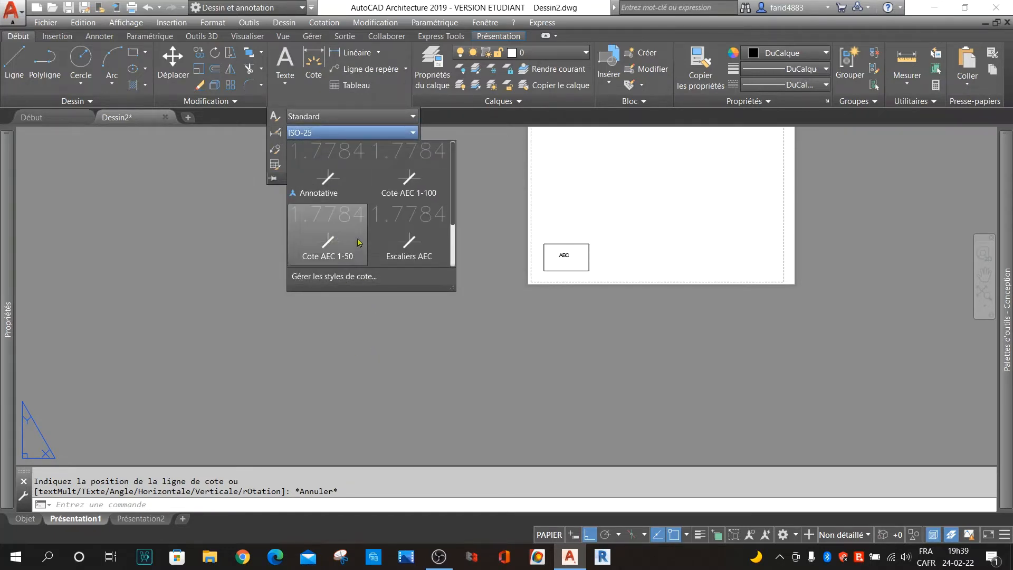
{"action": "scroll", "coordinate": [338, 236], "scroll_direction": "down", "scroll_amount": 1}
{"action": "left_click", "coordinate": [336, 236]}
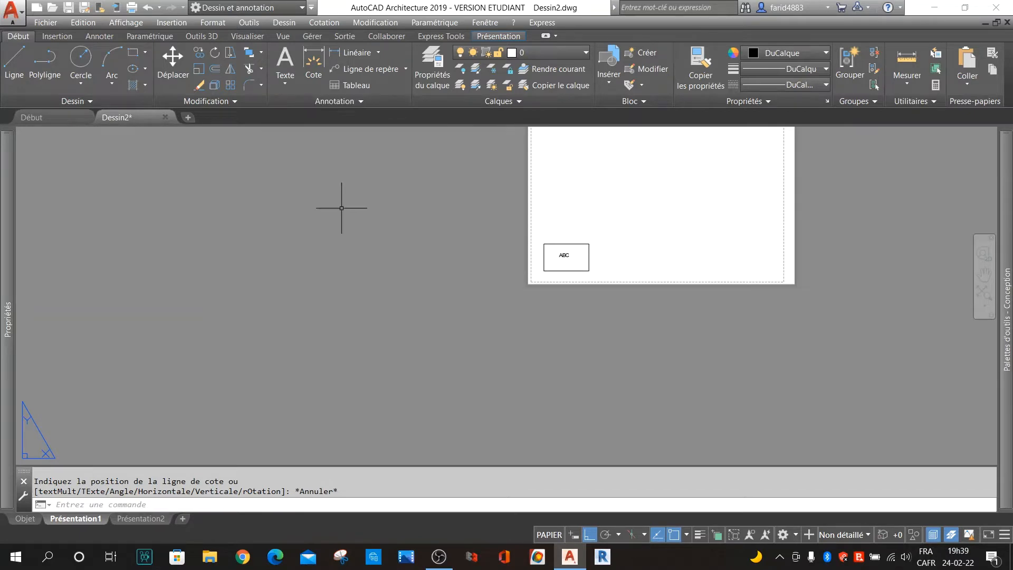
- Add a linear dimension to the rectangle's top edge, with the dimension line just above it
{"action": "left_click", "coordinate": [352, 53]}
{"action": "left_click", "coordinate": [544, 244]}
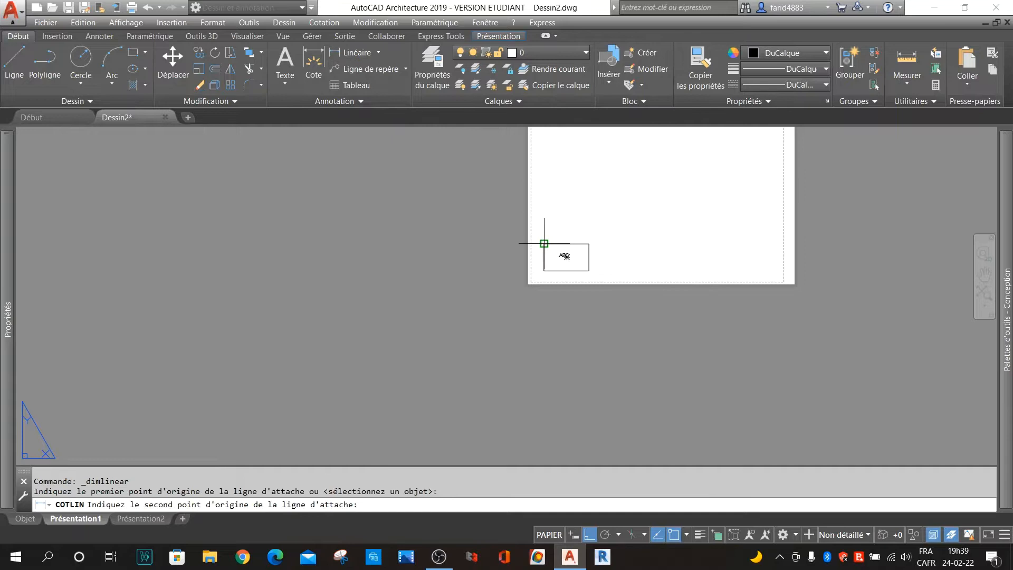
{"action": "left_click", "coordinate": [588, 244]}
{"action": "scroll", "coordinate": [587, 227], "scroll_direction": "up", "scroll_amount": 10}
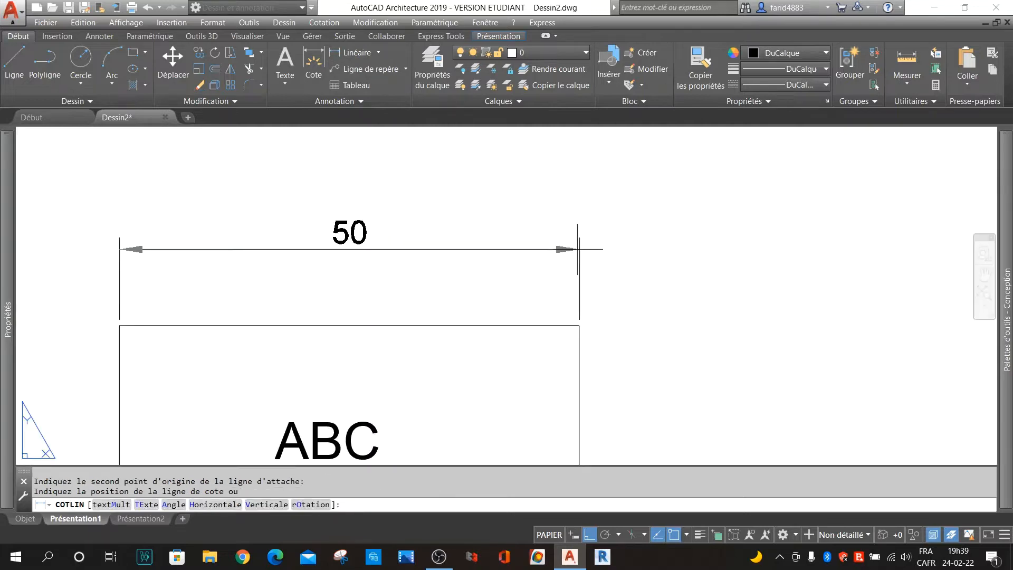
{"action": "left_click", "coordinate": [578, 274]}
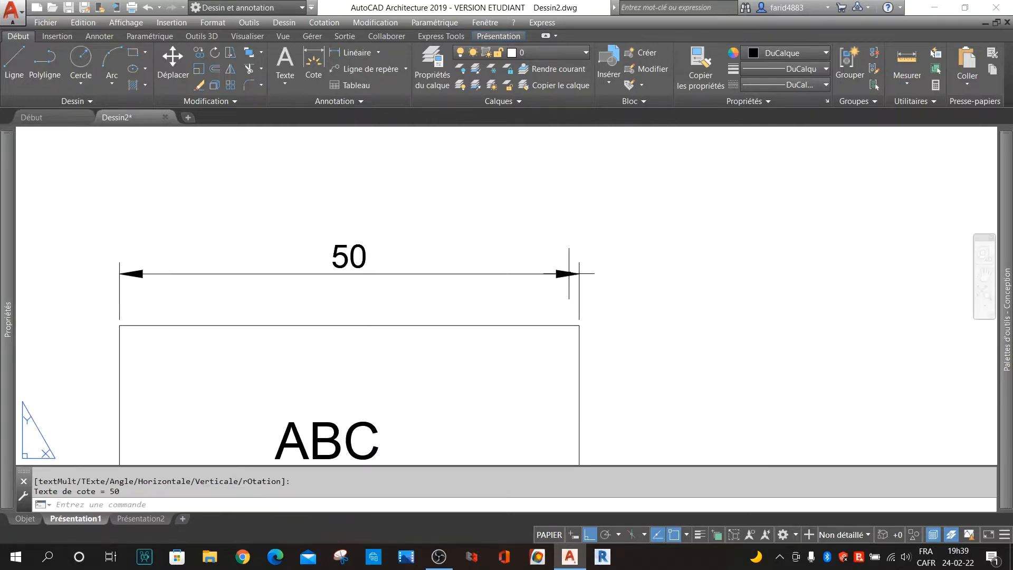
- Place a multileader from the midpoint of the rectangle's right edge, slanting up and outward with ortho mode off
{"action": "scroll", "coordinate": [512, 295], "scroll_direction": "down", "scroll_amount": 8}
{"action": "scroll", "coordinate": [479, 317], "scroll_direction": "up", "scroll_amount": 6}
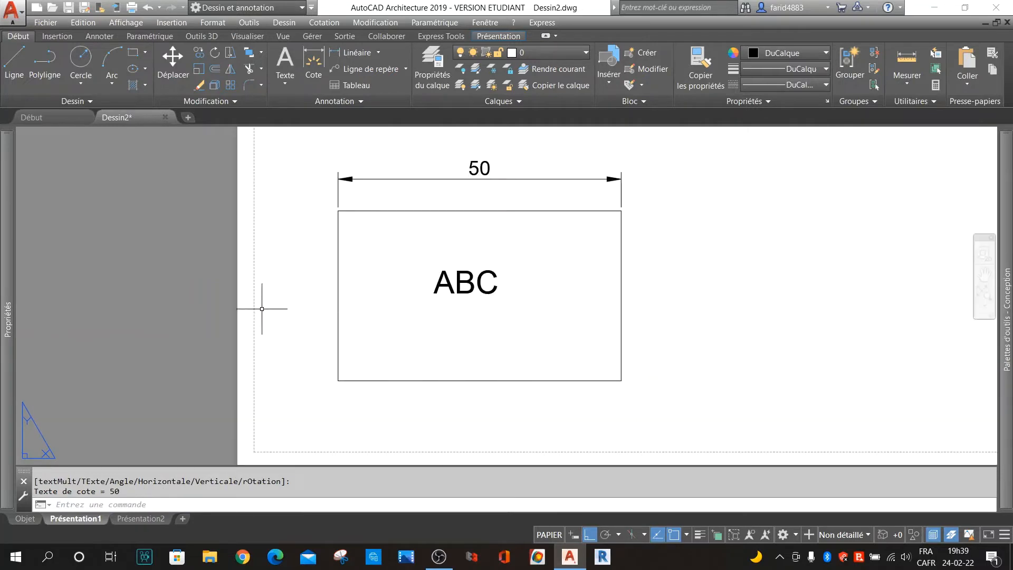
{"action": "scroll", "coordinate": [261, 296], "scroll_direction": "down", "scroll_amount": 2}
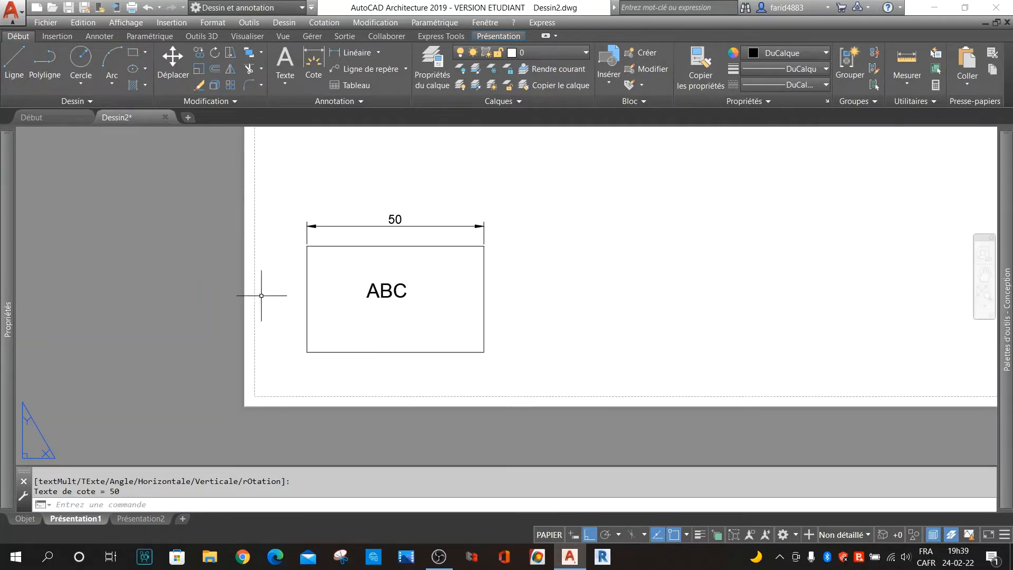
{"action": "left_click", "coordinate": [338, 70]}
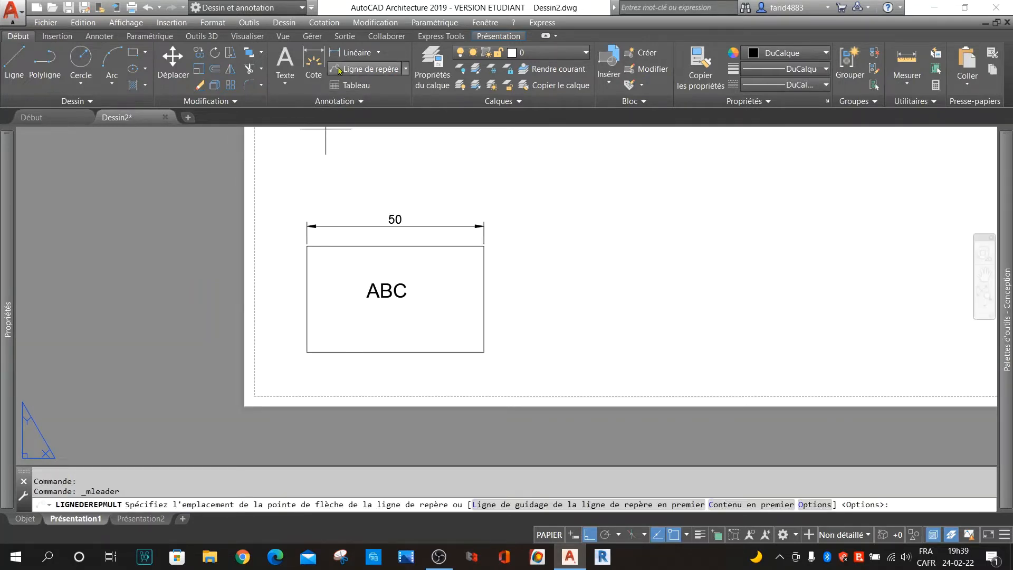
{"action": "scroll", "coordinate": [491, 299], "scroll_direction": "up", "scroll_amount": 2}
{"action": "left_click", "coordinate": [485, 299]}
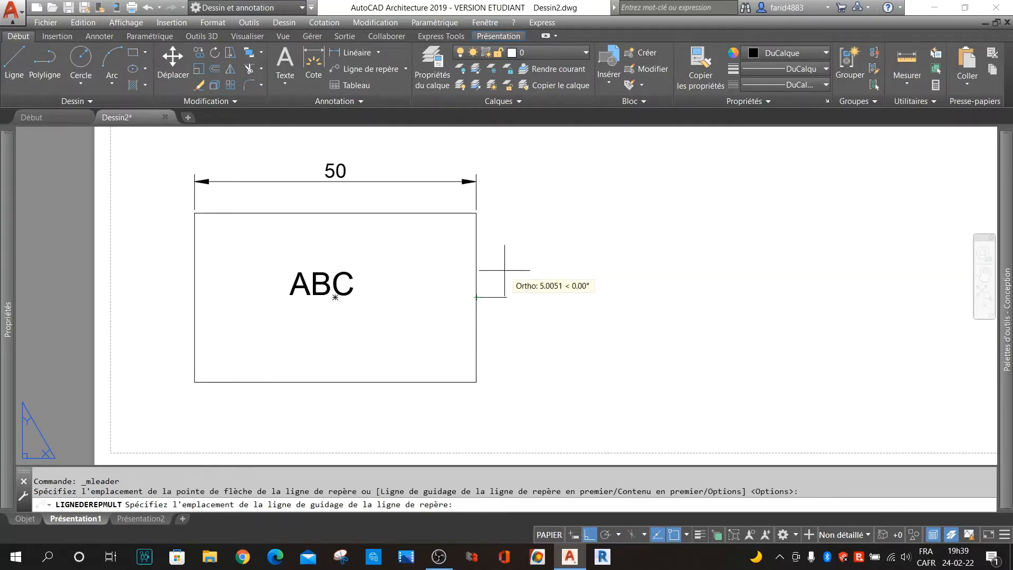
{"action": "key", "text": "F8"}
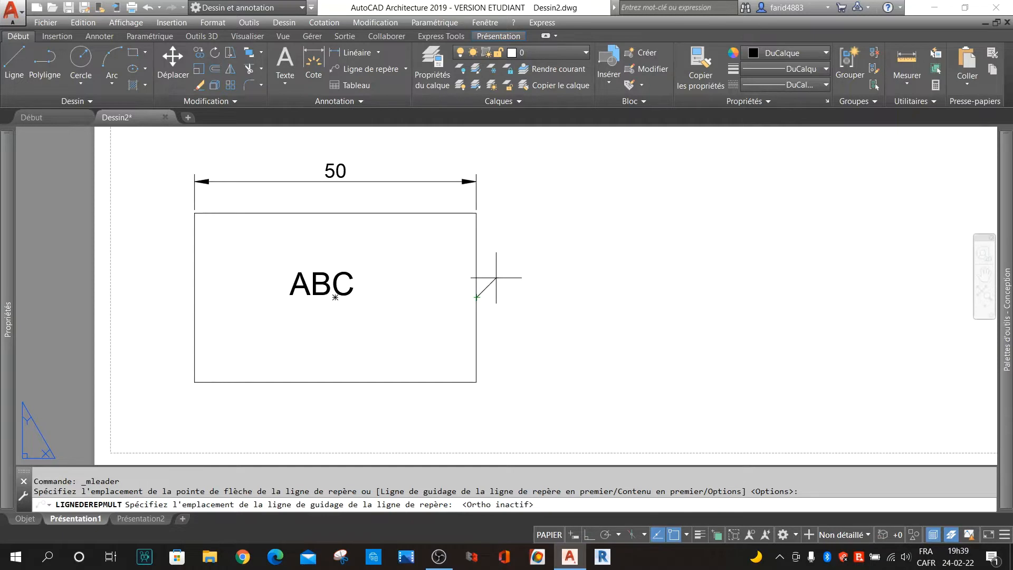
{"action": "left_click", "coordinate": [499, 276]}
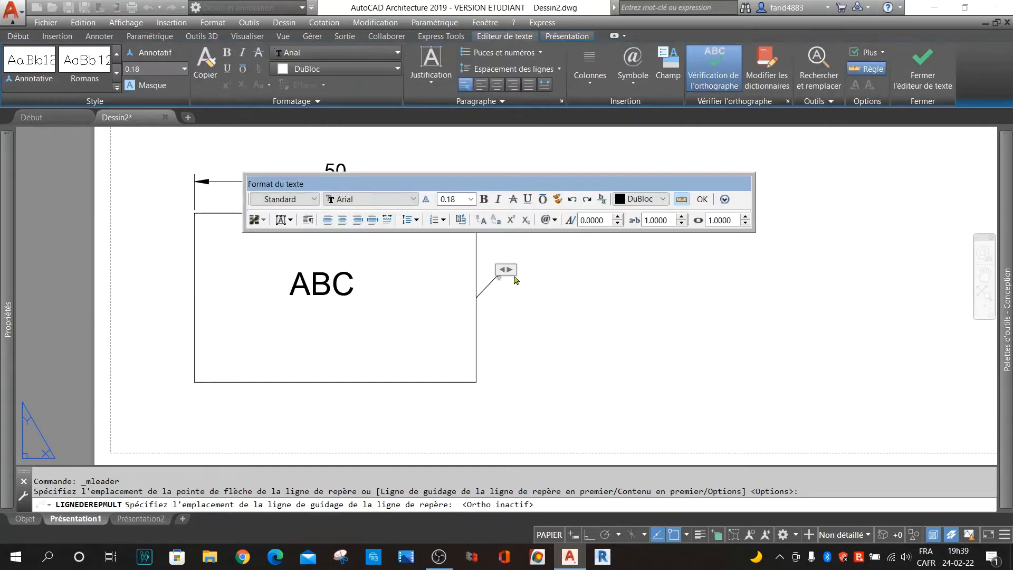
- Set the leader text height to 4, enter ABC as its text and finish editing
{"action": "left_click", "coordinate": [460, 197]}
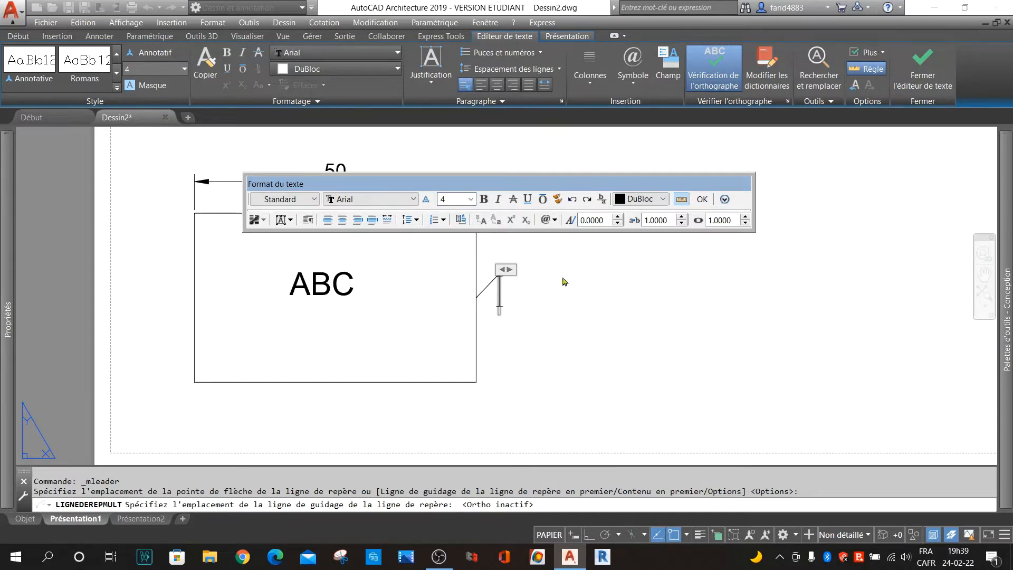
{"action": "type", "text": "ABC"}
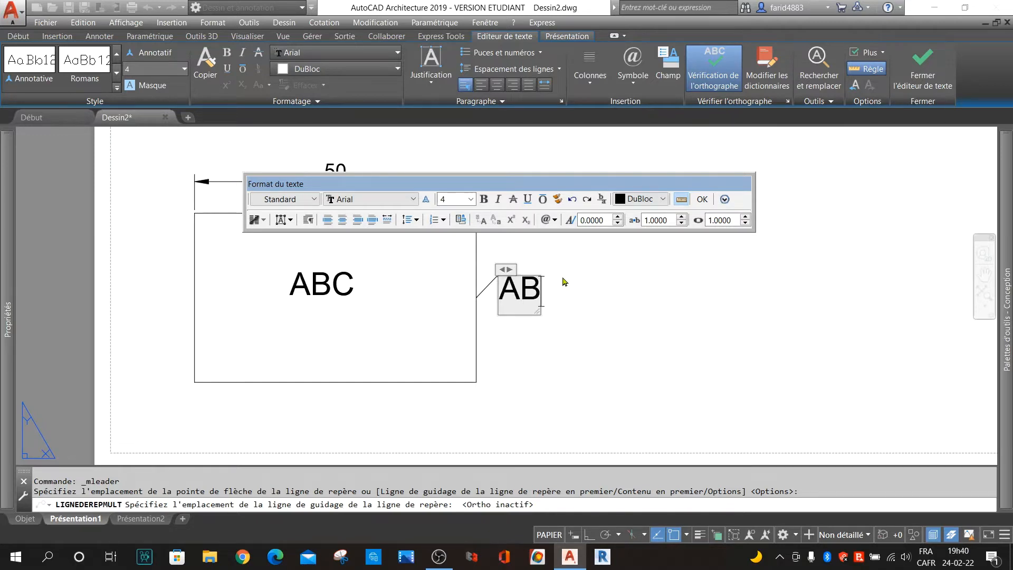
{"action": "left_click", "coordinate": [703, 198]}
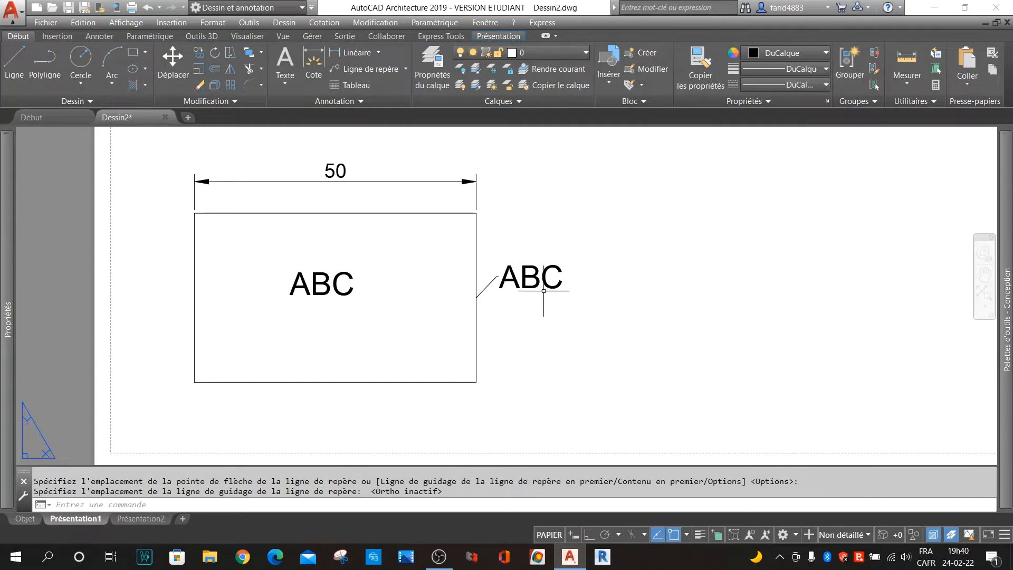
- Switch to model space and draw a rectangle 5000 long and 3000 wide
{"action": "scroll", "coordinate": [543, 290], "scroll_direction": "up", "scroll_amount": 4}
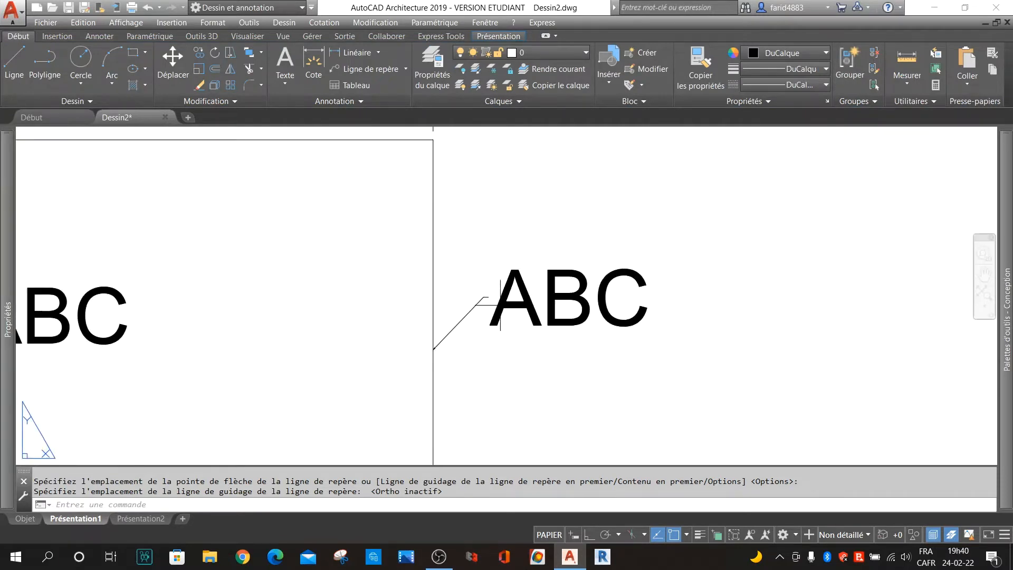
{"action": "scroll", "coordinate": [500, 305], "scroll_direction": "down", "scroll_amount": 6}
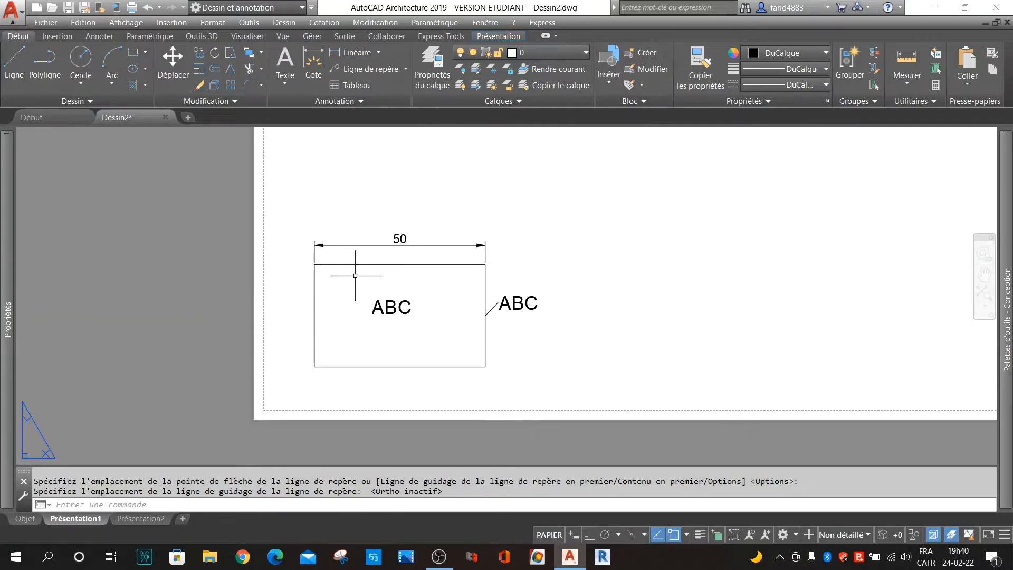
{"action": "left_click", "coordinate": [25, 519]}
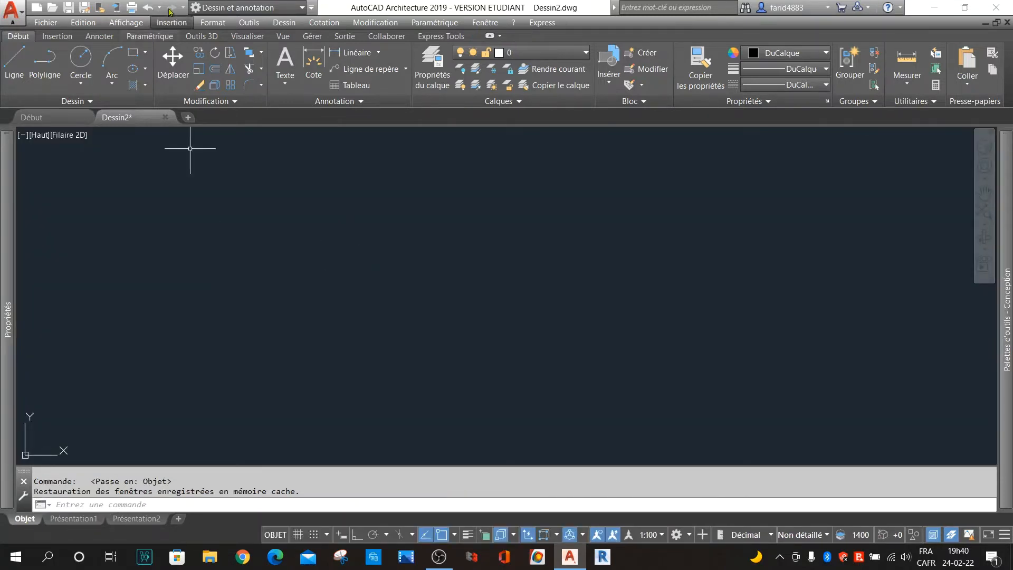
{"action": "left_click", "coordinate": [134, 57]}
{"action": "left_click", "coordinate": [331, 378]}
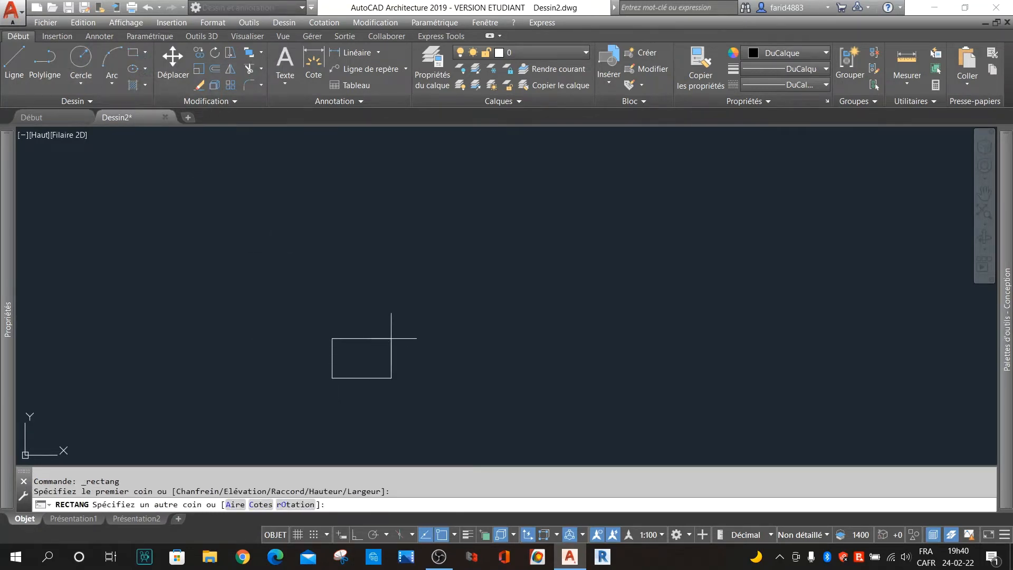
{"action": "left_click", "coordinate": [264, 504]}
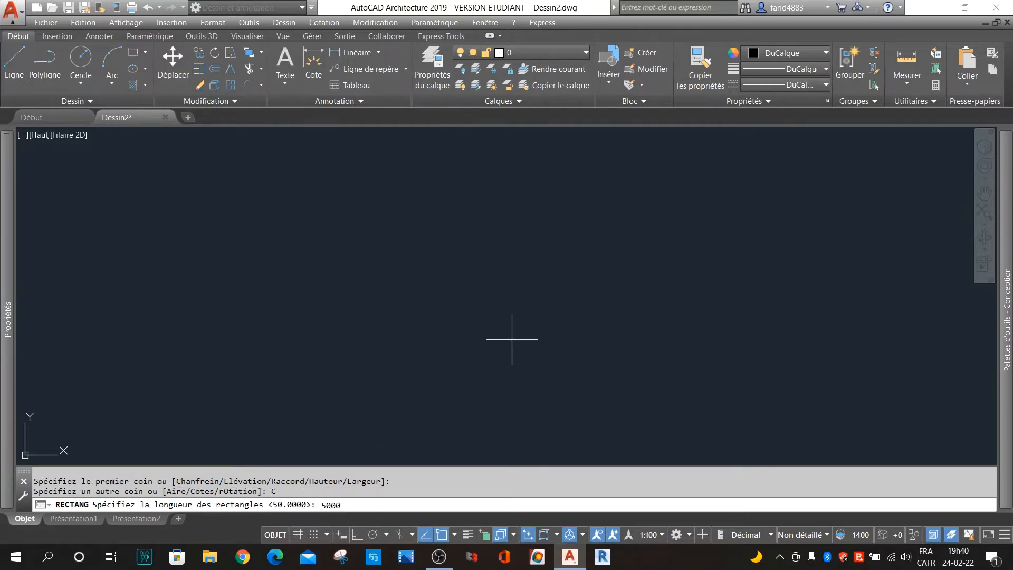
{"action": "key", "text": "Return"}
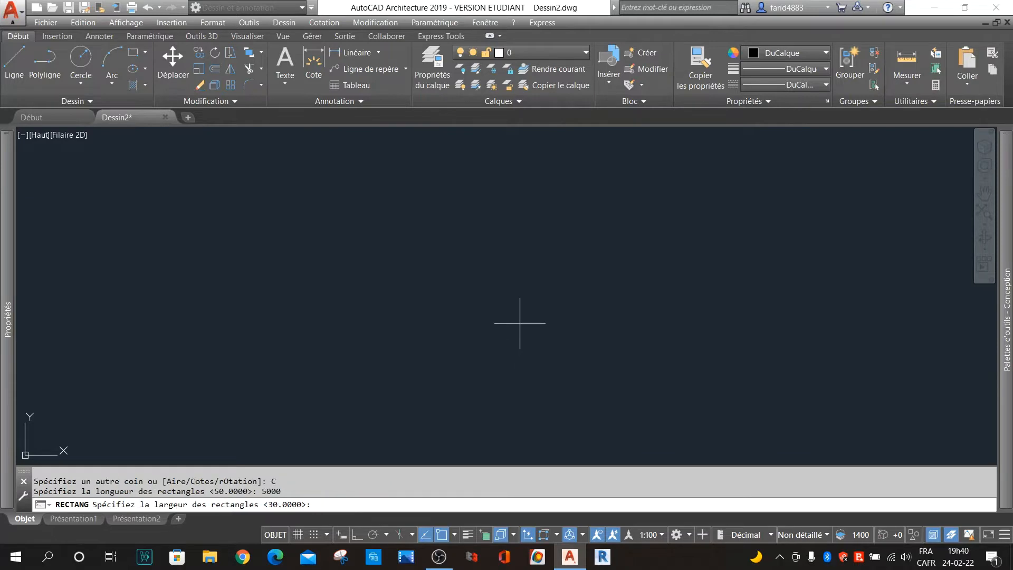
{"action": "type", "text": "3000"}
{"action": "key", "text": "Return"}
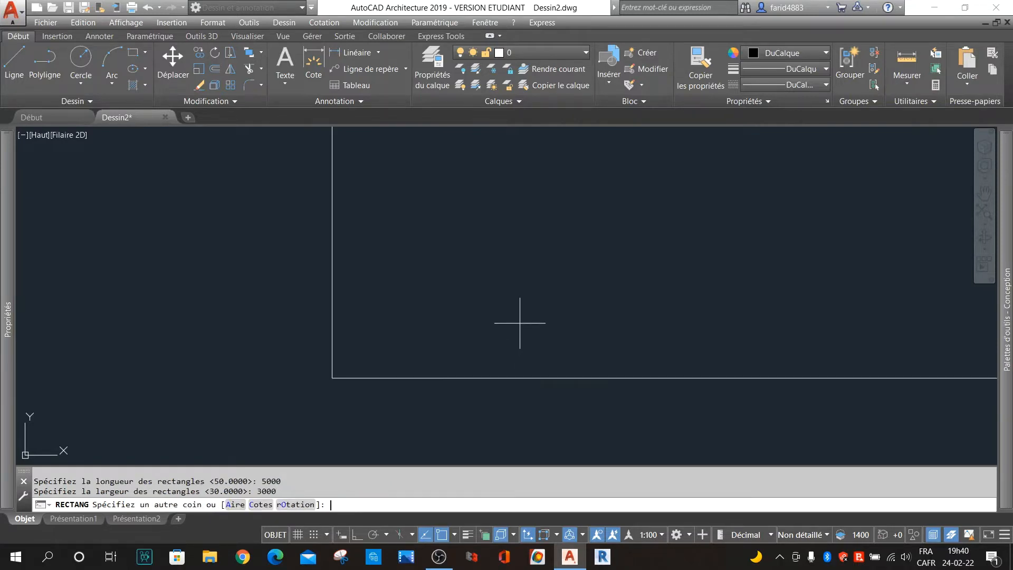
{"action": "left_click", "coordinate": [558, 244]}
- Add multiline Arial text with height 4 inside the model-space rectangle and finish editing
{"action": "scroll", "coordinate": [455, 300], "scroll_direction": "down", "scroll_amount": 3}
{"action": "scroll", "coordinate": [450, 311], "scroll_direction": "down", "scroll_amount": 4}
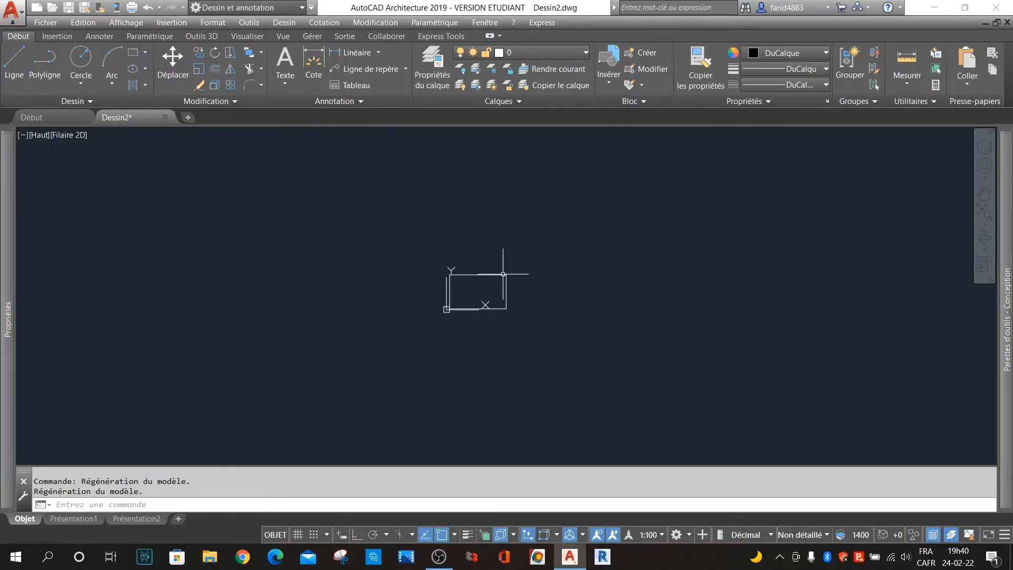
{"action": "scroll", "coordinate": [504, 274], "scroll_direction": "up", "scroll_amount": 4}
{"action": "scroll", "coordinate": [504, 274], "scroll_direction": "down", "scroll_amount": 3}
{"action": "scroll", "coordinate": [475, 302], "scroll_direction": "up", "scroll_amount": 1}
{"action": "scroll", "coordinate": [475, 302], "scroll_direction": "up", "scroll_amount": 4}
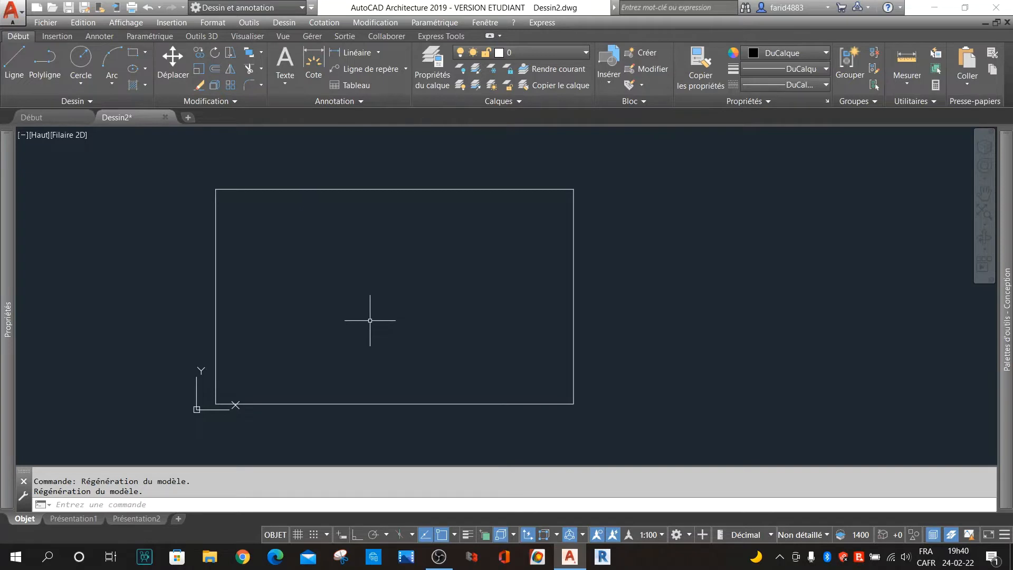
{"action": "type", "text": "tt"}
{"action": "key", "text": "Return"}
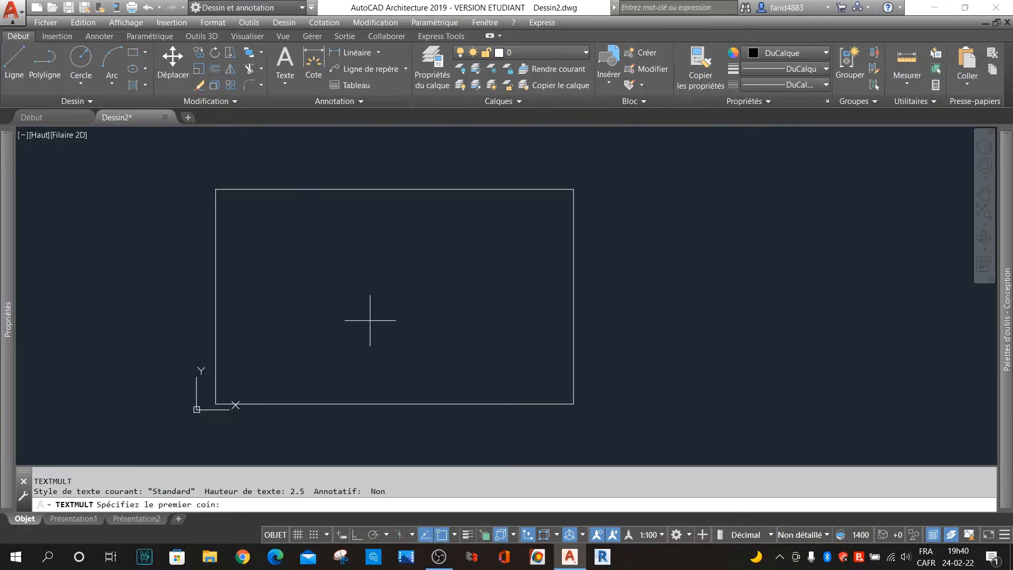
{"action": "left_click", "coordinate": [324, 255]}
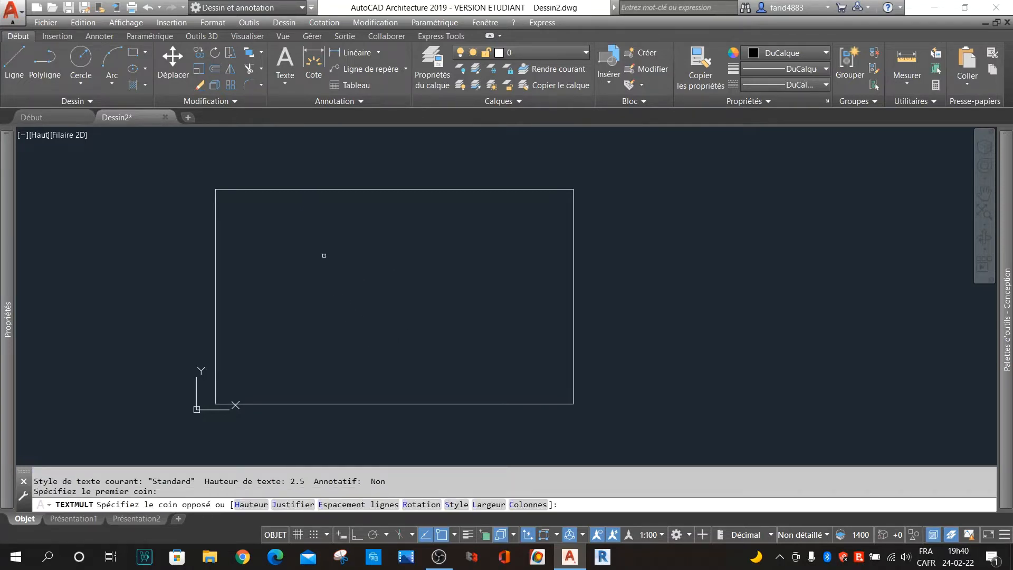
{"action": "left_click", "coordinate": [469, 310]}
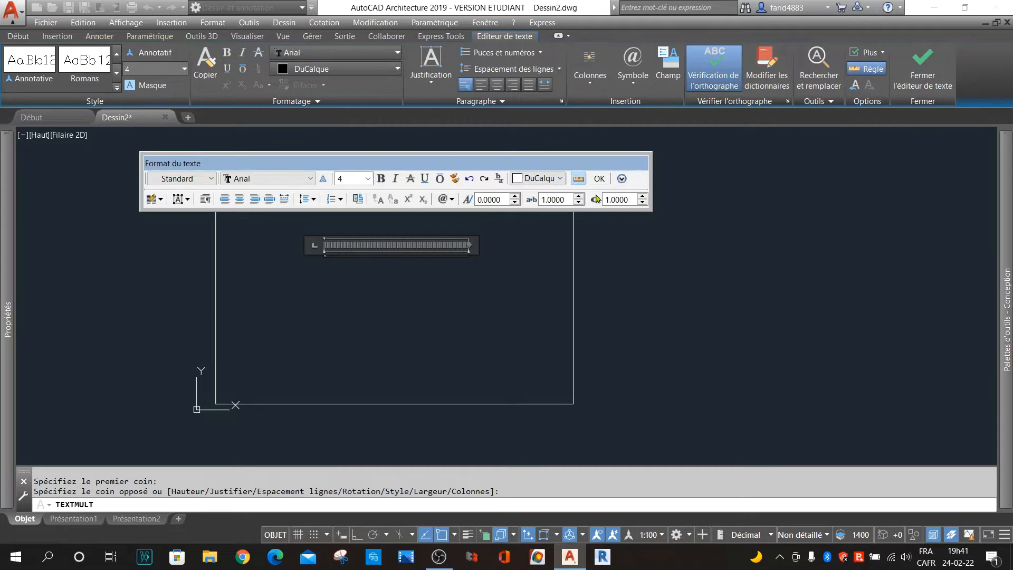
{"action": "left_click", "coordinate": [600, 179]}
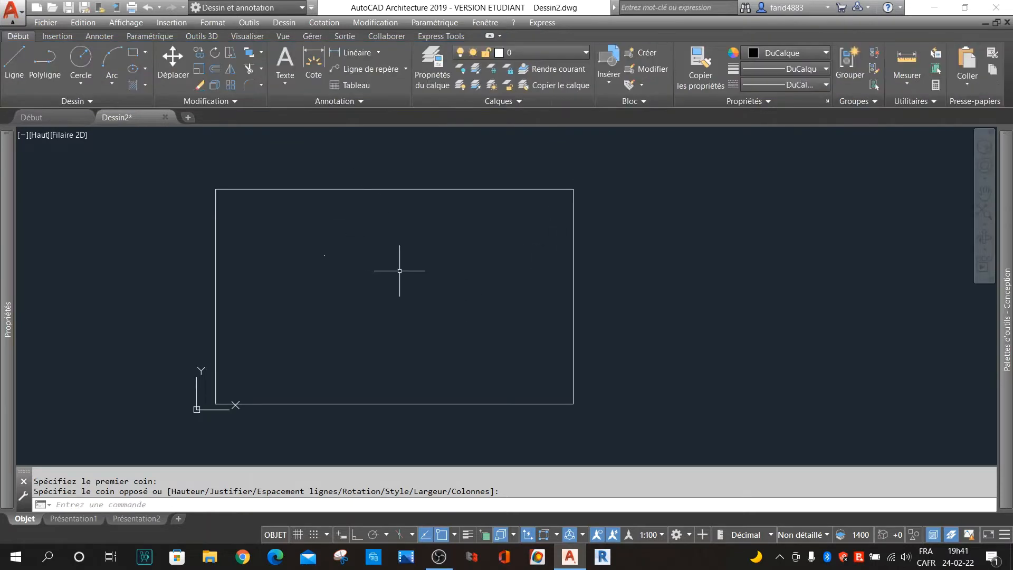
- Dimension the length of the model-space rectangle's top edge, with the dimension line just above it
{"action": "left_click", "coordinate": [313, 57]}
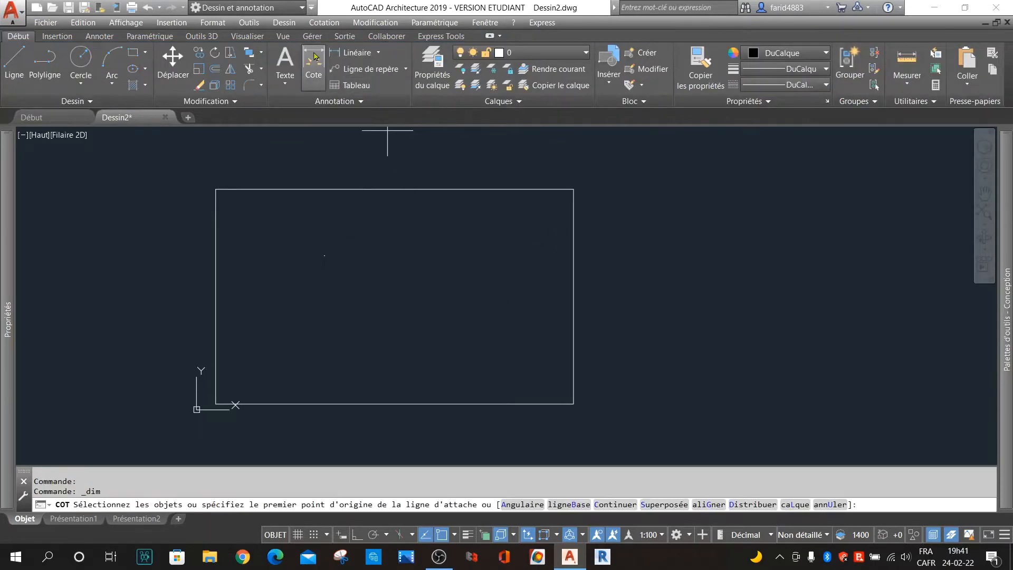
{"action": "left_click", "coordinate": [215, 188]}
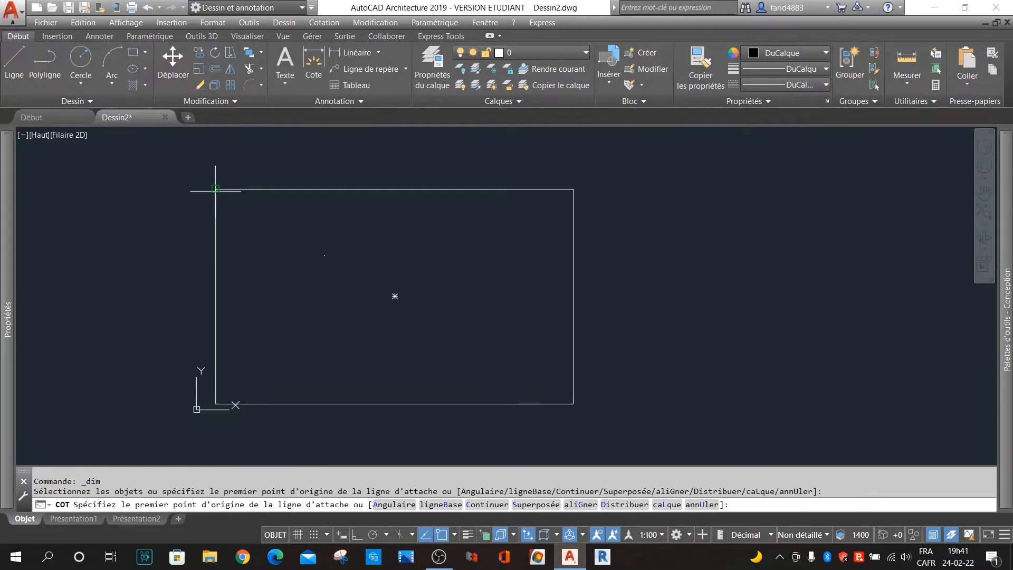
{"action": "left_click", "coordinate": [574, 189]}
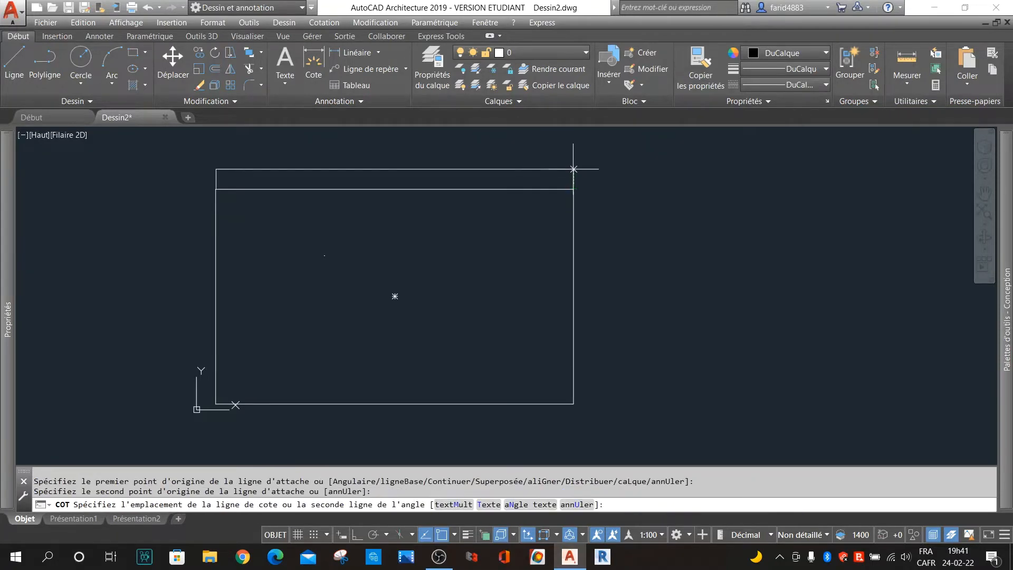
{"action": "left_click", "coordinate": [409, 169]}
- Examine the size of the top edge's dimension text in model space and compare it with the annotated rectangle in Présentation1
{"action": "scroll", "coordinate": [398, 160], "scroll_direction": "up", "scroll_amount": 5}
{"action": "scroll", "coordinate": [355, 215], "scroll_direction": "down", "scroll_amount": 4}
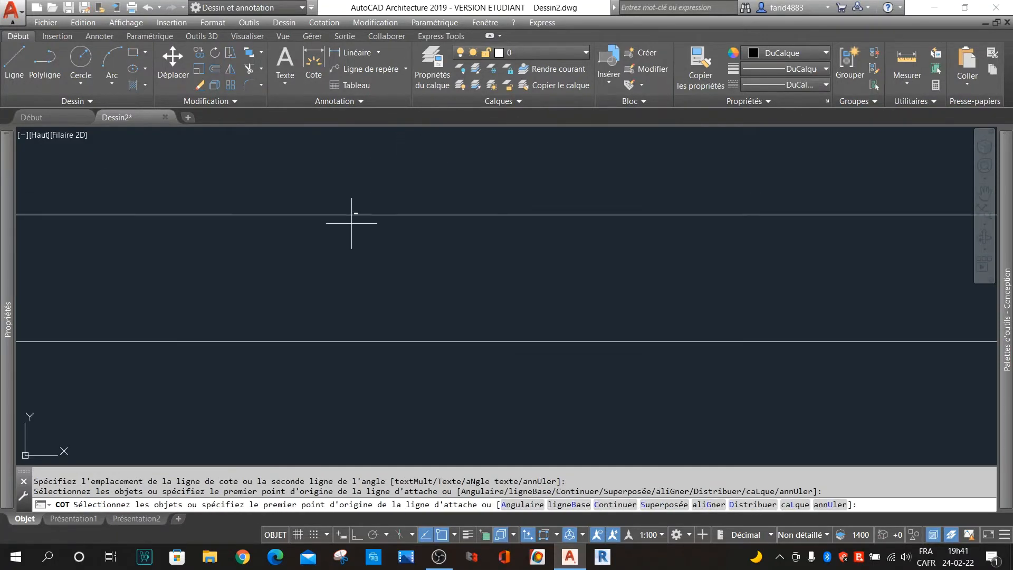
{"action": "scroll", "coordinate": [385, 205], "scroll_direction": "down", "scroll_amount": 1}
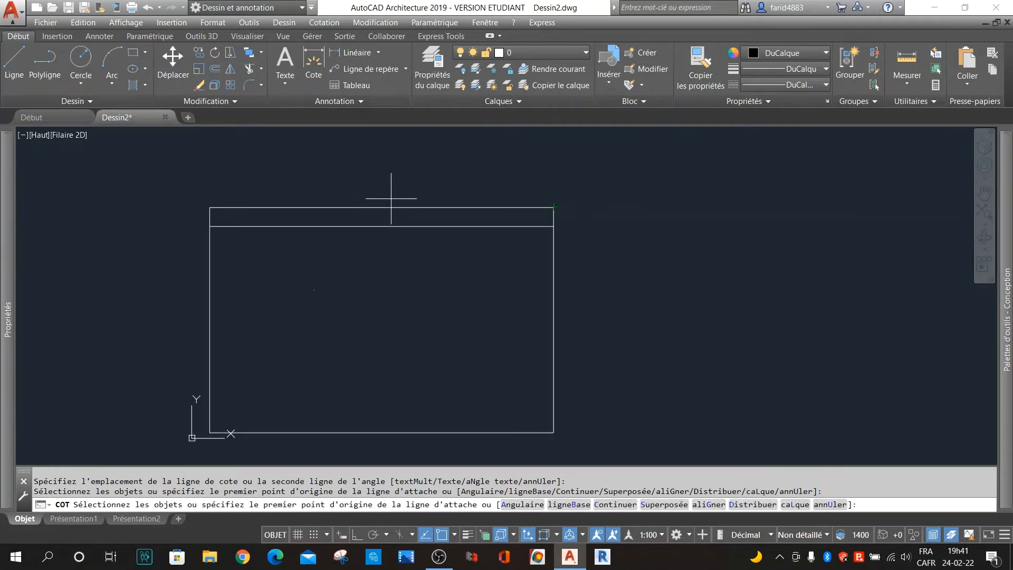
{"action": "scroll", "coordinate": [373, 199], "scroll_direction": "up", "scroll_amount": 6}
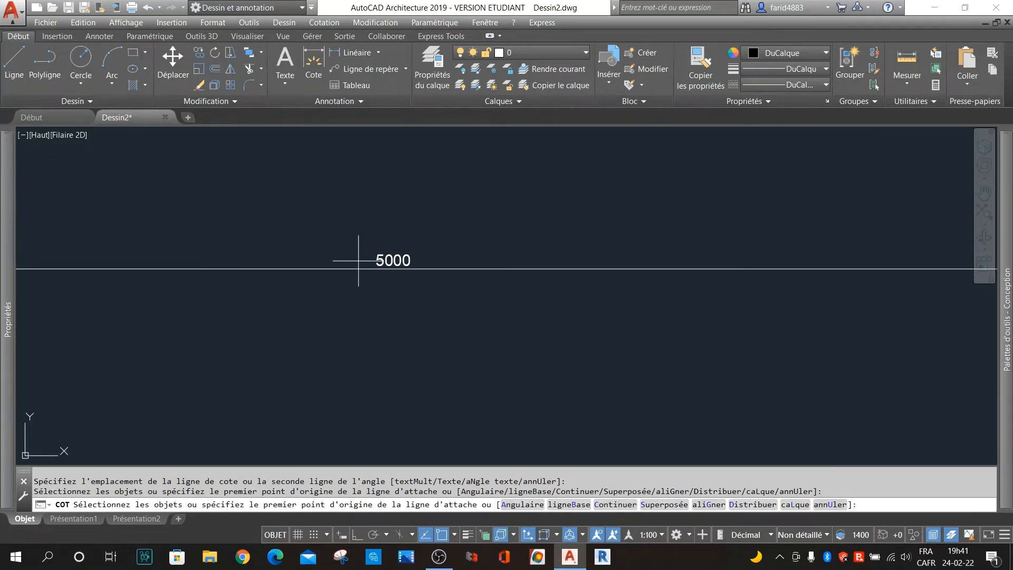
{"action": "scroll", "coordinate": [362, 253], "scroll_direction": "down", "scroll_amount": 3}
{"action": "mouse_move", "coordinate": [81, 522]}
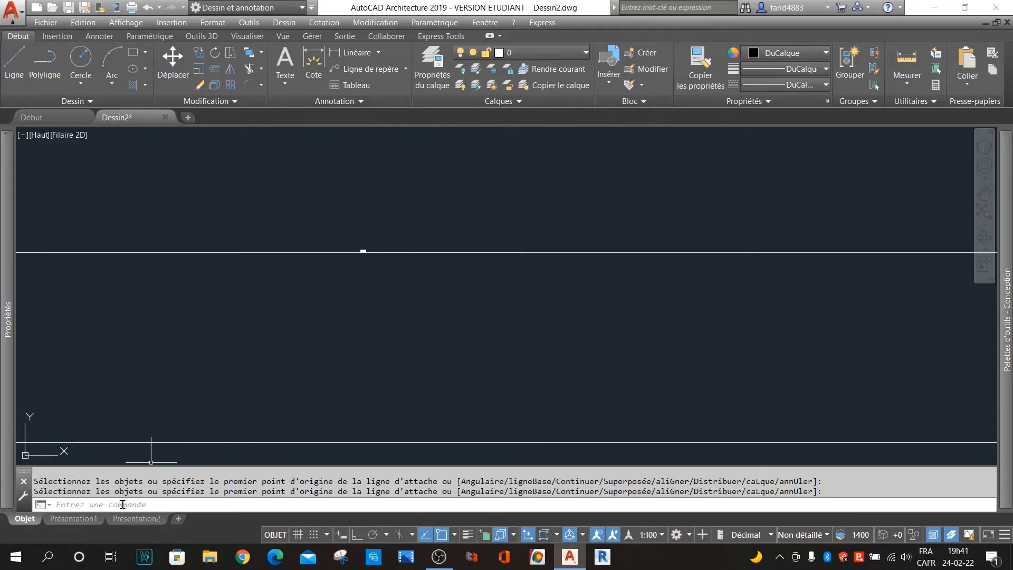
{"action": "left_click", "coordinate": [74, 518]}
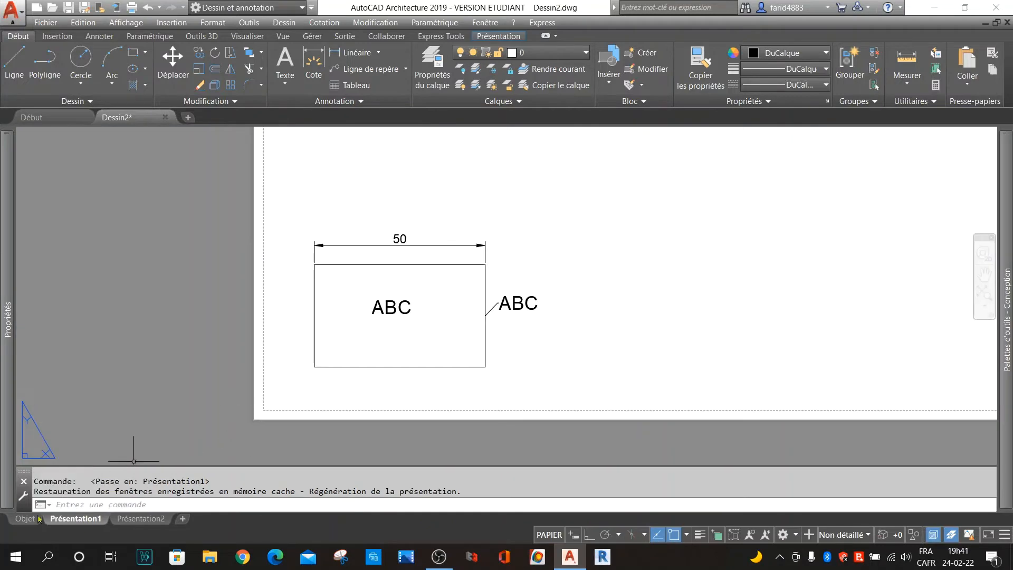
{"action": "left_click", "coordinate": [21, 520]}
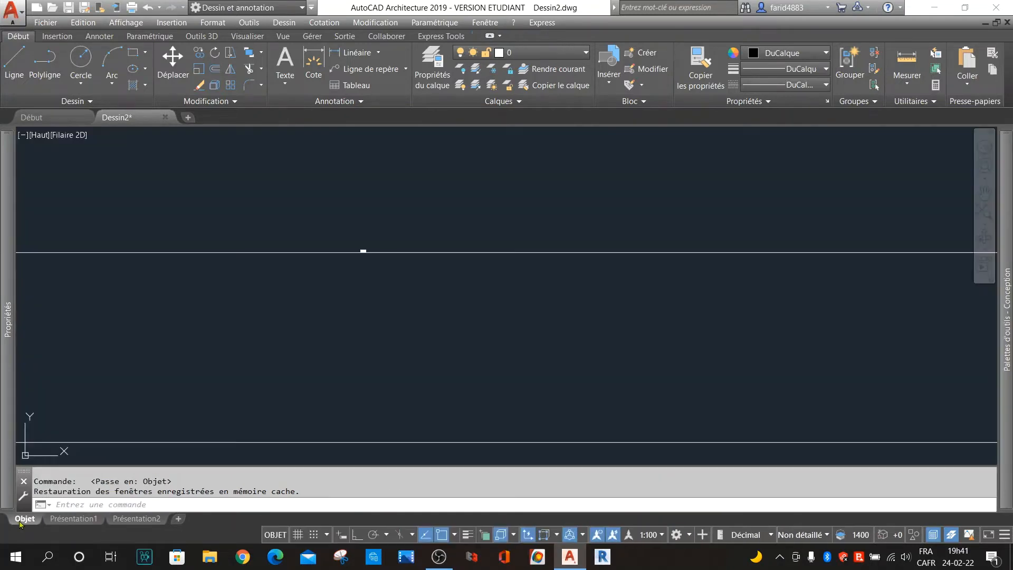
{"action": "scroll", "coordinate": [361, 252], "scroll_direction": "up", "scroll_amount": 4}
{"action": "scroll", "coordinate": [360, 253], "scroll_direction": "down", "scroll_amount": 5}
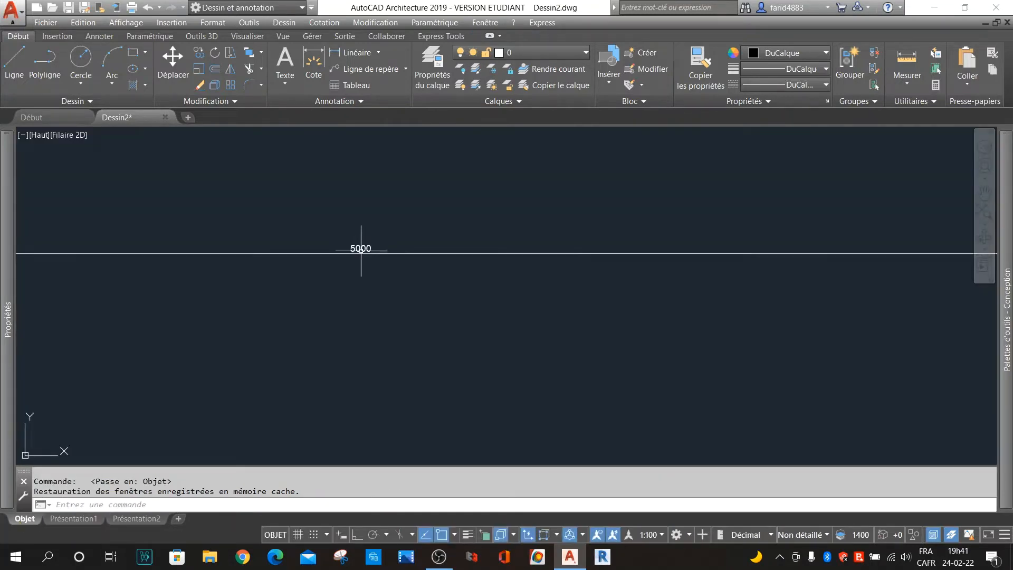
{"action": "scroll", "coordinate": [360, 255], "scroll_direction": "down", "scroll_amount": 4}
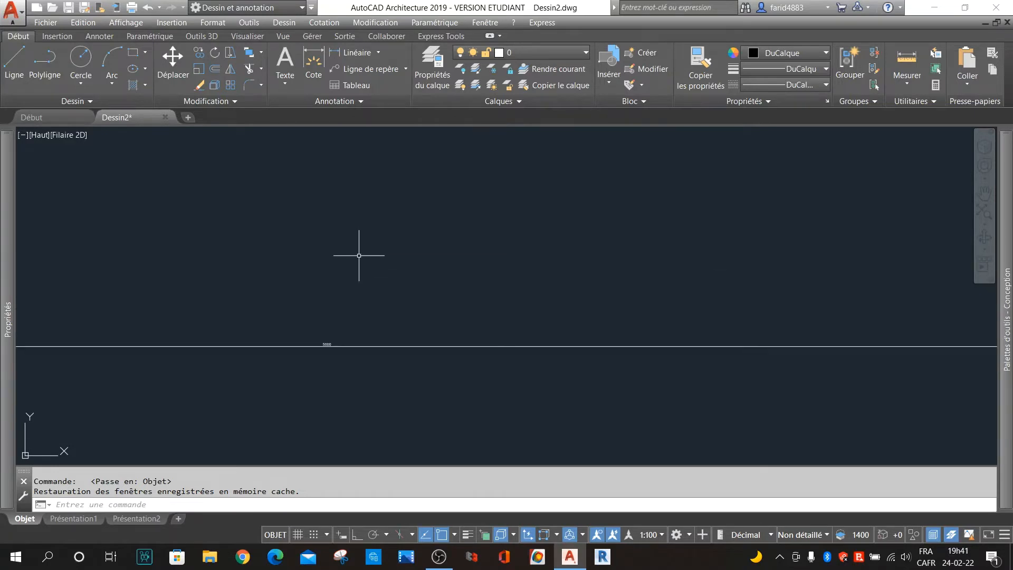
{"action": "scroll", "coordinate": [358, 258], "scroll_direction": "up", "scroll_amount": 5}
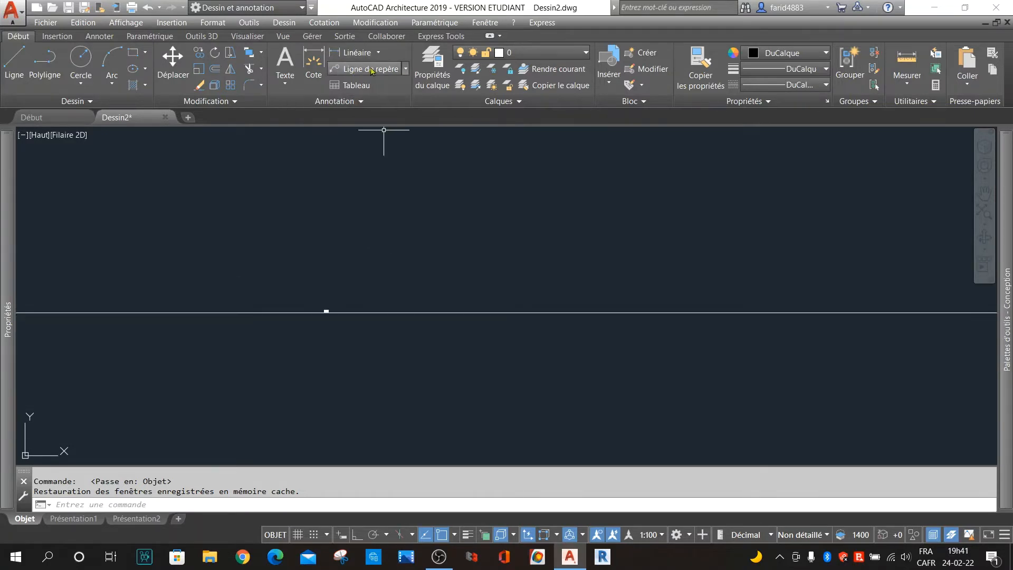
- Place a multileader from the midpoint of the model-space rectangle's right edge, slanting up and outward, with the text ABC
{"action": "left_click", "coordinate": [370, 70]}
{"action": "scroll", "coordinate": [359, 282], "scroll_direction": "down", "scroll_amount": 3}
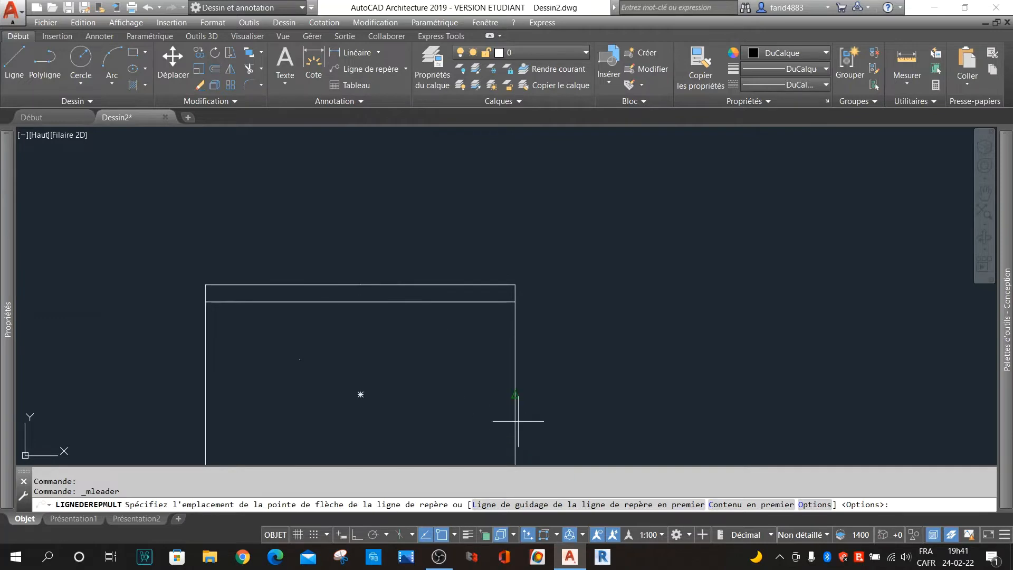
{"action": "left_click", "coordinate": [516, 391]}
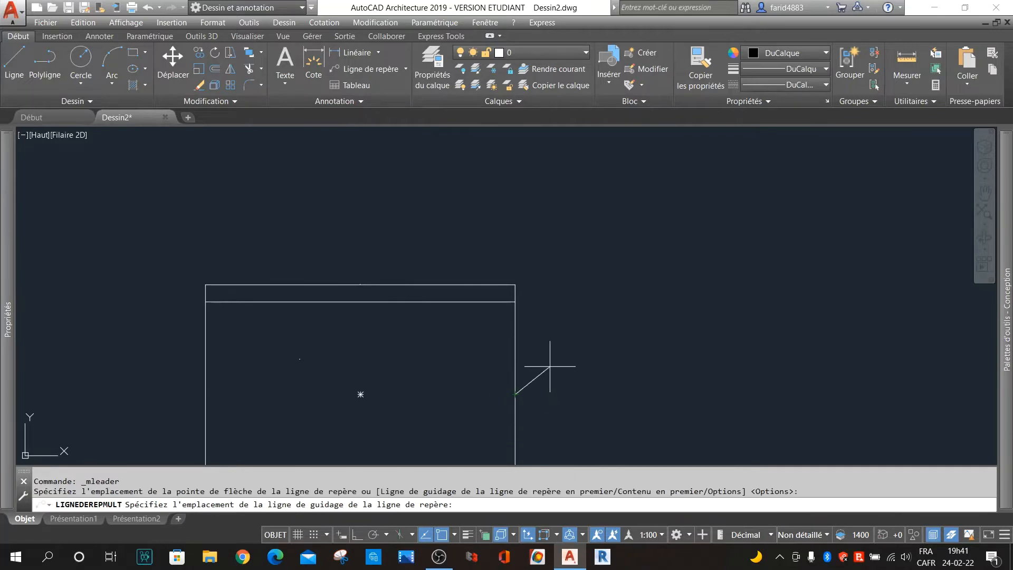
{"action": "scroll", "coordinate": [525, 383], "scroll_direction": "up", "scroll_amount": 4}
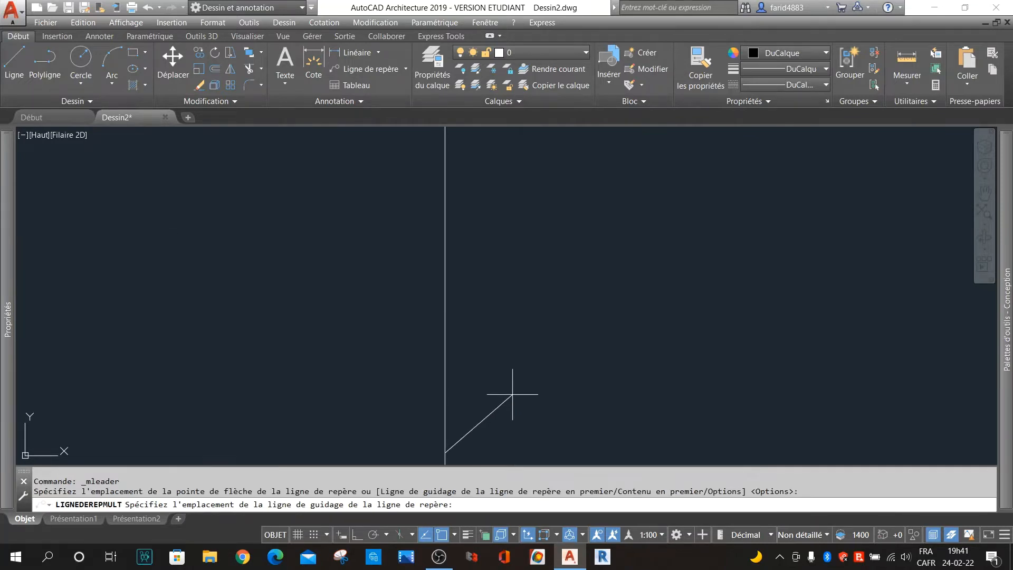
{"action": "left_click", "coordinate": [511, 393]}
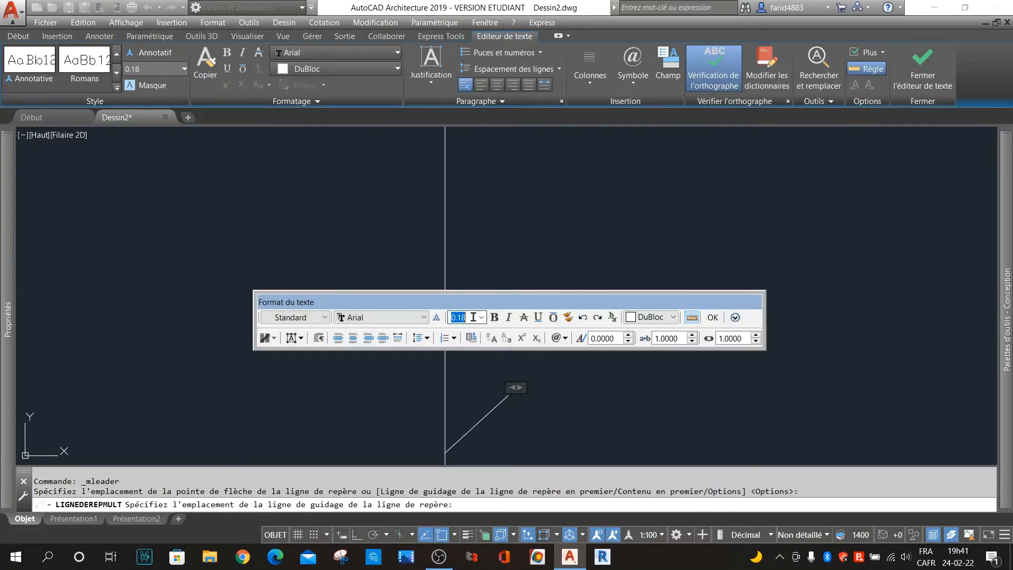
{"action": "key", "text": "Return"}
{"action": "left_click", "coordinate": [712, 317]}
- Examine how large the leader, dimension and inner text appear relative to the whole model-space rectangle
{"action": "scroll", "coordinate": [509, 414], "scroll_direction": "up", "scroll_amount": 6}
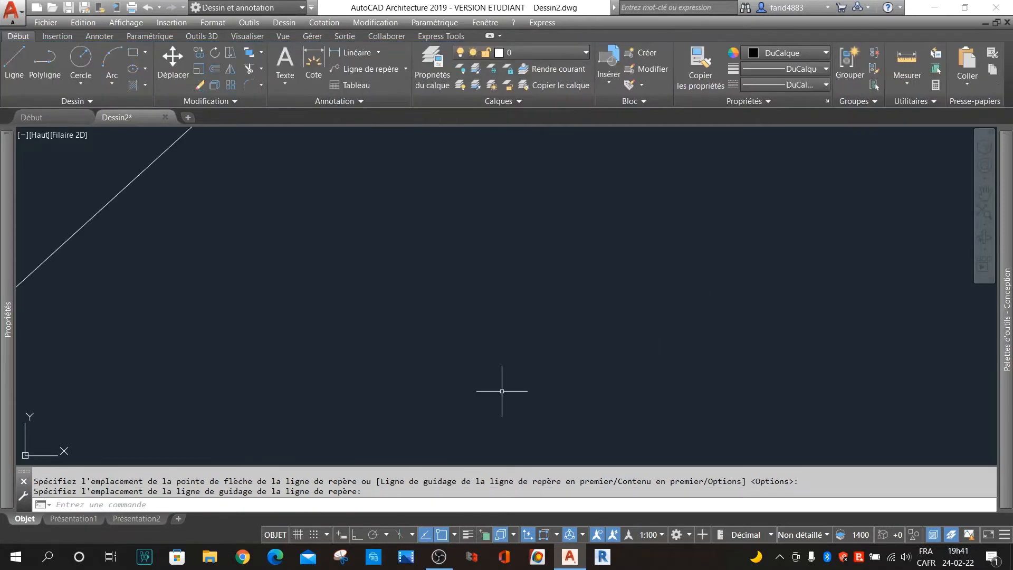
{"action": "scroll", "coordinate": [520, 246], "scroll_direction": "up", "scroll_amount": 6}
{"action": "scroll", "coordinate": [543, 267], "scroll_direction": "down", "scroll_amount": 5}
{"action": "scroll", "coordinate": [543, 317], "scroll_direction": "up", "scroll_amount": 7}
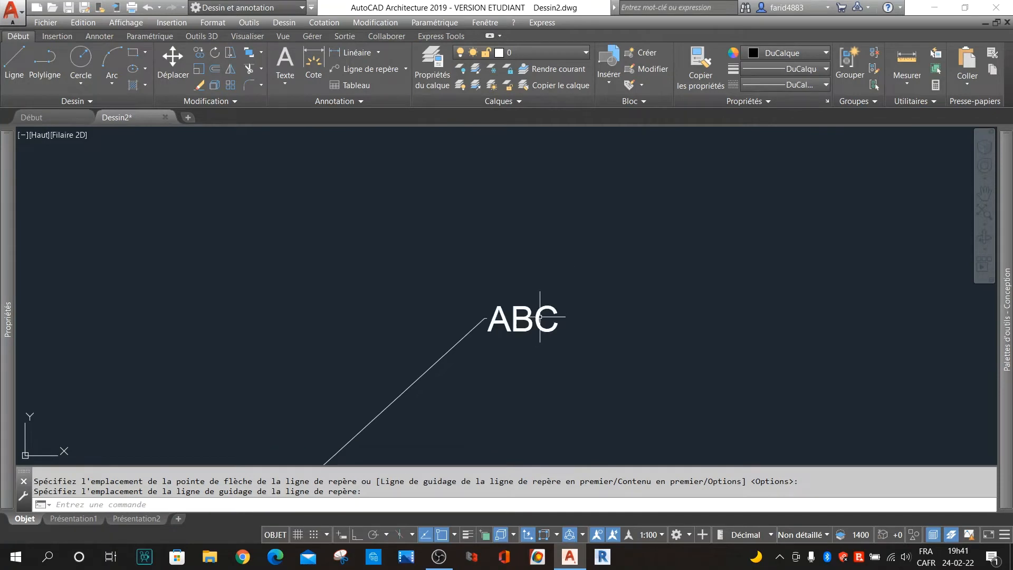
{"action": "scroll", "coordinate": [570, 300], "scroll_direction": "down", "scroll_amount": 8}
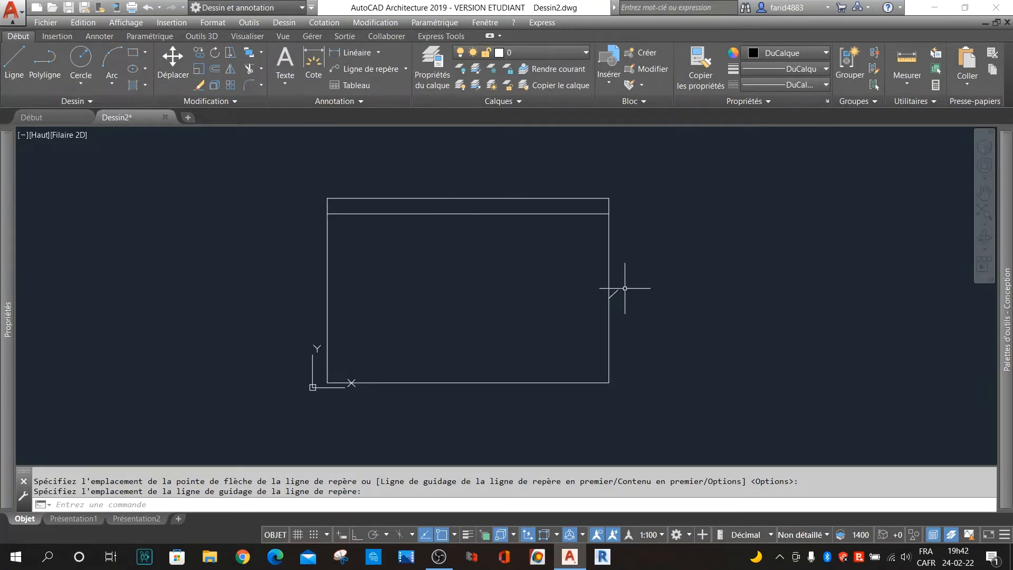
{"action": "scroll", "coordinate": [462, 203], "scroll_direction": "up", "scroll_amount": 7}
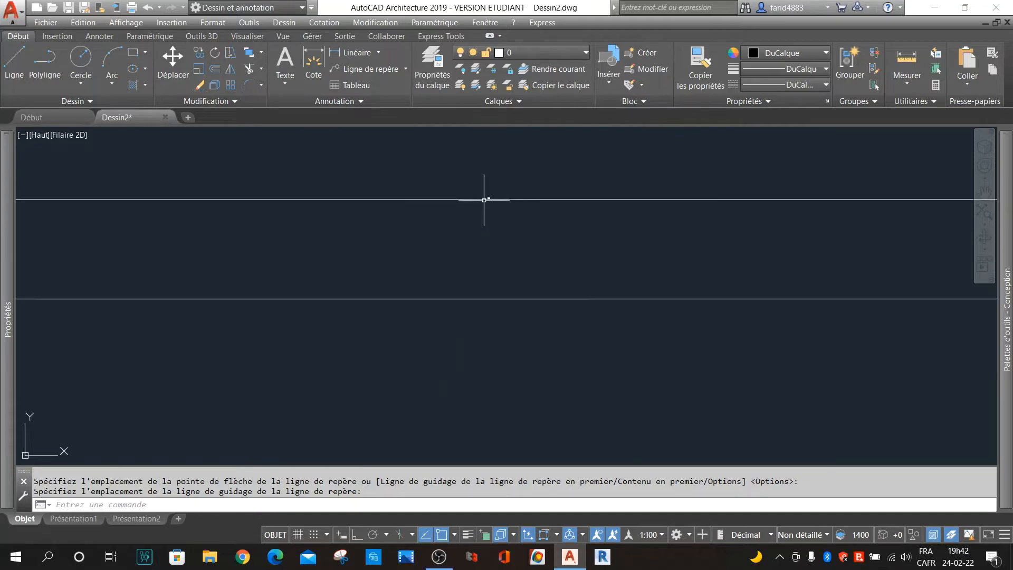
{"action": "scroll", "coordinate": [482, 201], "scroll_direction": "up", "scroll_amount": 4}
{"action": "scroll", "coordinate": [483, 203], "scroll_direction": "down", "scroll_amount": 5}
{"action": "scroll", "coordinate": [343, 368], "scroll_direction": "up", "scroll_amount": 5}
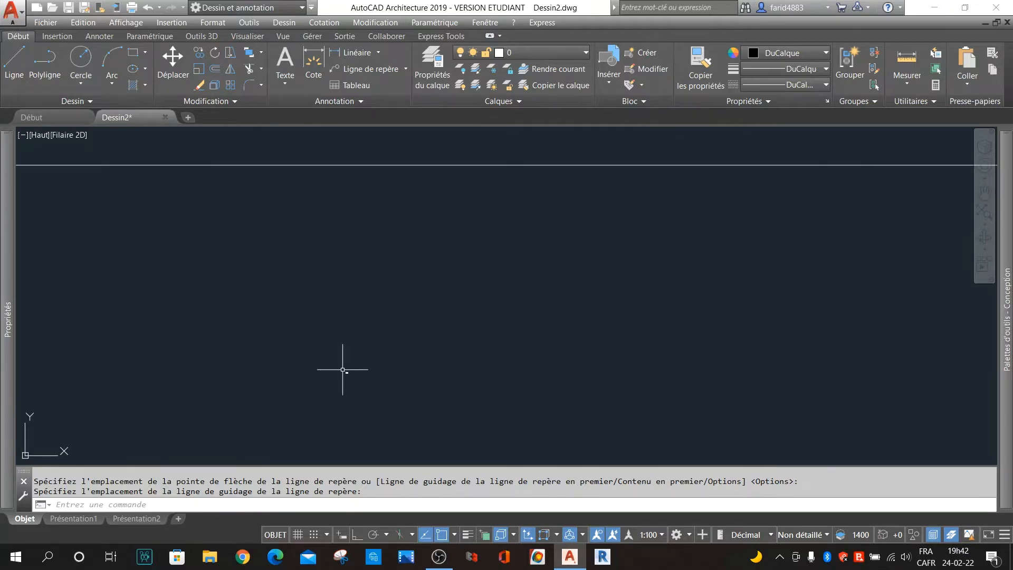
{"action": "scroll", "coordinate": [343, 369], "scroll_direction": "down", "scroll_amount": 6}
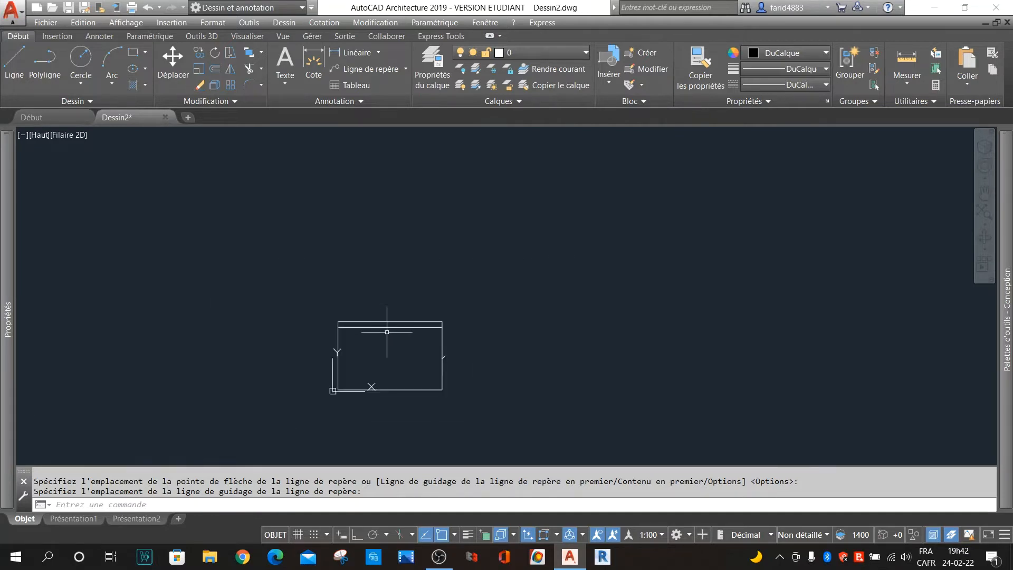
- Create a rectangular viewport on the Présentation1 sheet, beside the annotated 50-unit rectangle and covering most of the sheet's right half
{"action": "scroll", "coordinate": [389, 334], "scroll_direction": "up", "scroll_amount": 3}
{"action": "left_click", "coordinate": [74, 518]}
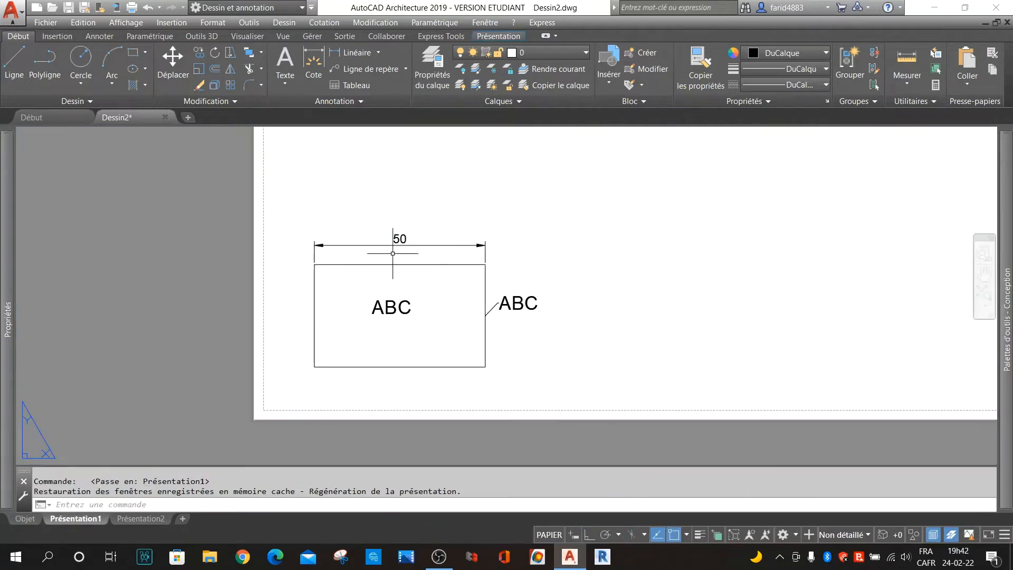
{"action": "scroll", "coordinate": [351, 271], "scroll_direction": "up", "scroll_amount": 4}
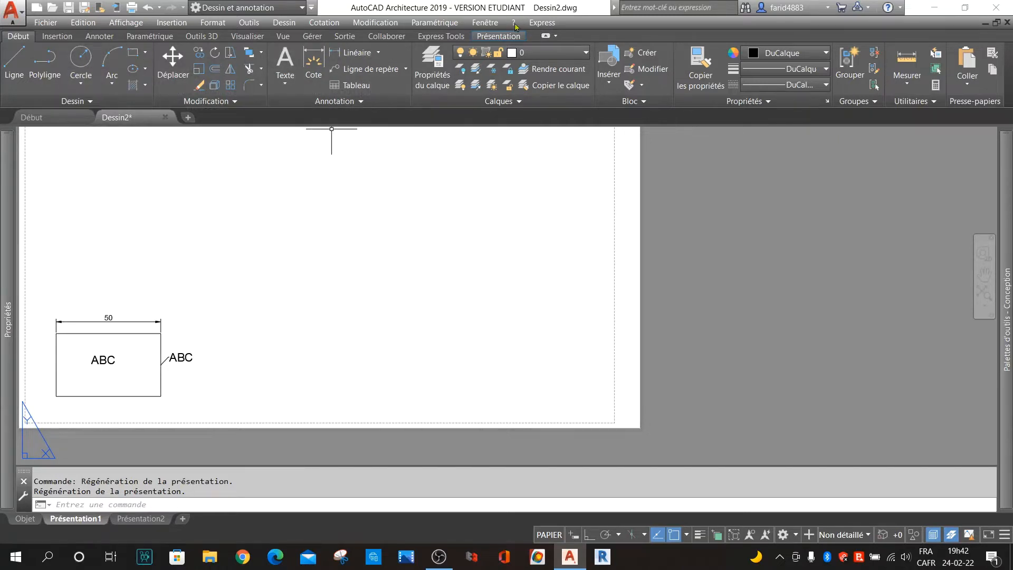
{"action": "left_click", "coordinate": [505, 37]}
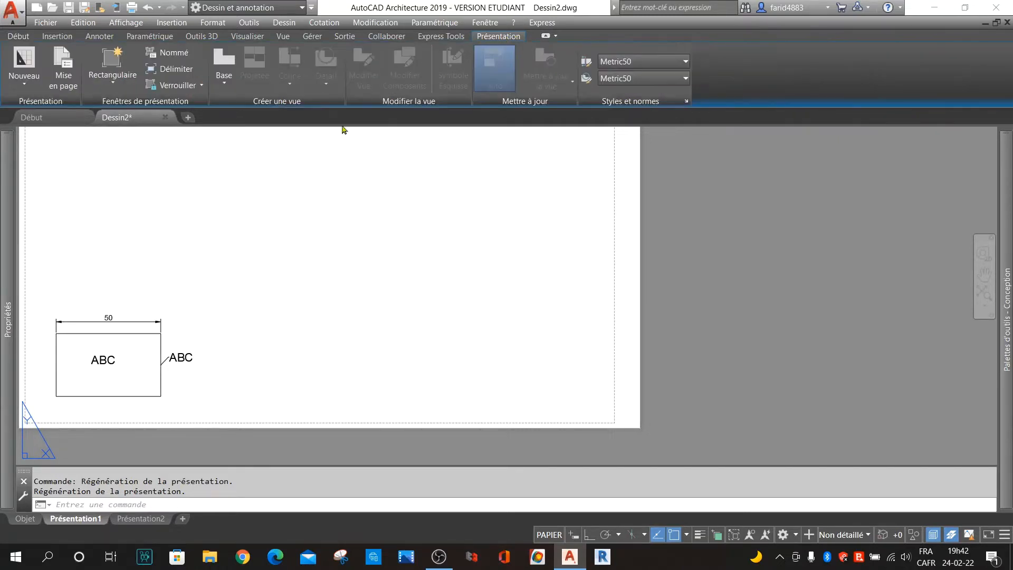
{"action": "left_click", "coordinate": [113, 69]}
{"action": "left_click", "coordinate": [132, 107]}
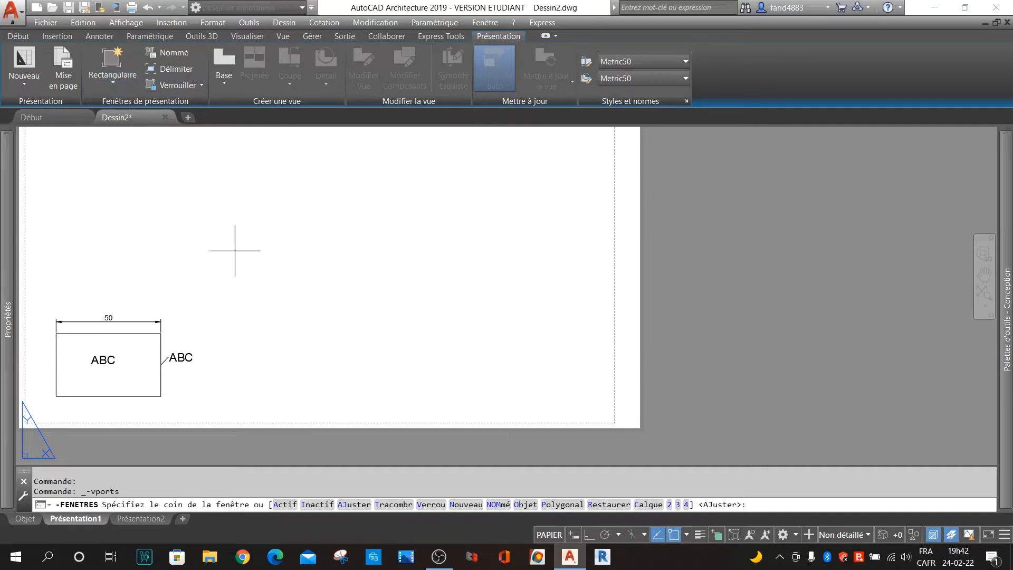
{"action": "scroll", "coordinate": [266, 307], "scroll_direction": "down", "scroll_amount": 4}
{"action": "scroll", "coordinate": [264, 254], "scroll_direction": "up", "scroll_amount": 2}
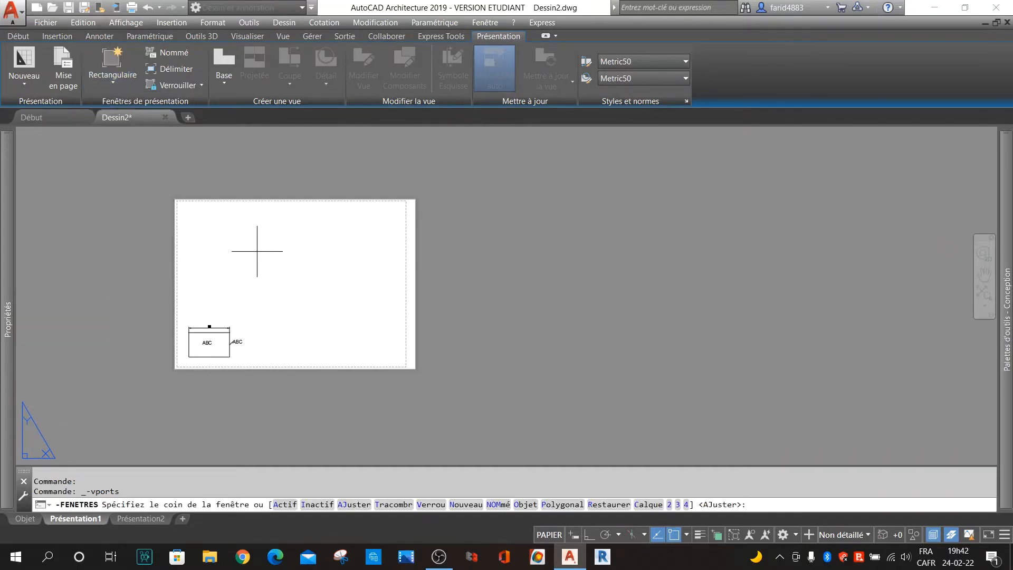
{"action": "left_click", "coordinate": [264, 230]}
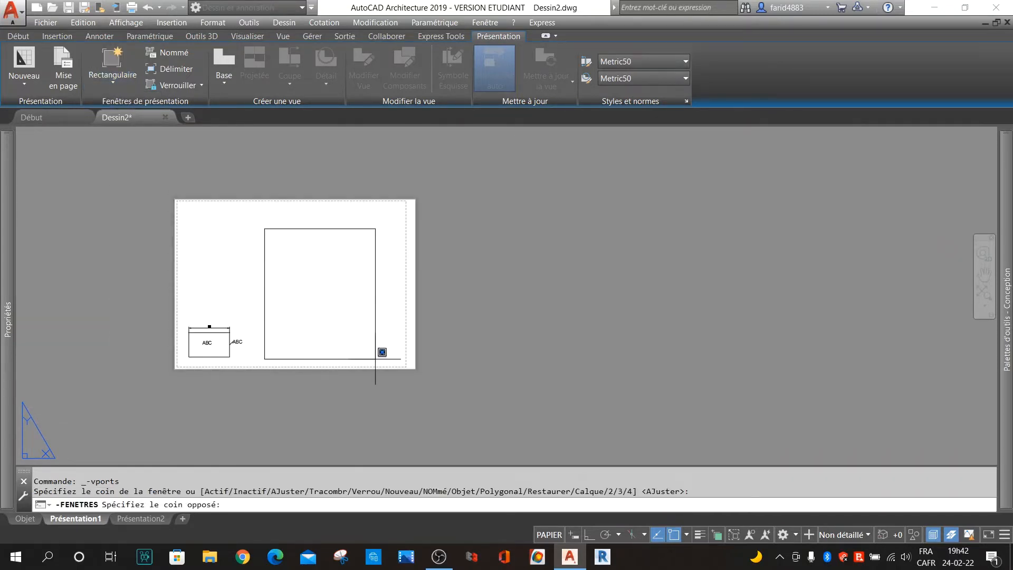
{"action": "left_click", "coordinate": [392, 360]}
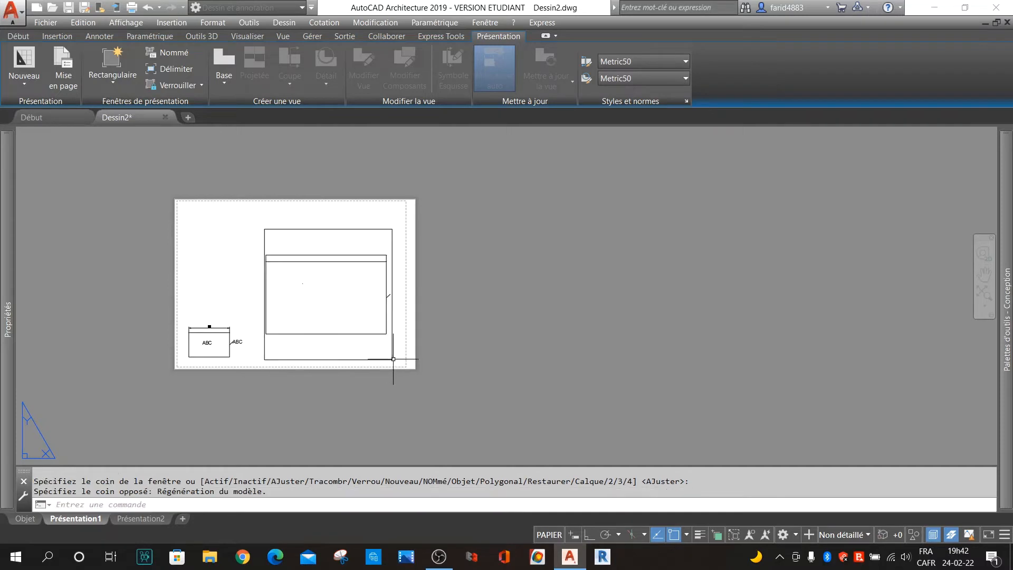
- Set the new viewport's scale to 1:100, shift its view so the model rectangle sits lower left, and return to paper space
{"action": "middle_click", "coordinate": [333, 295]}
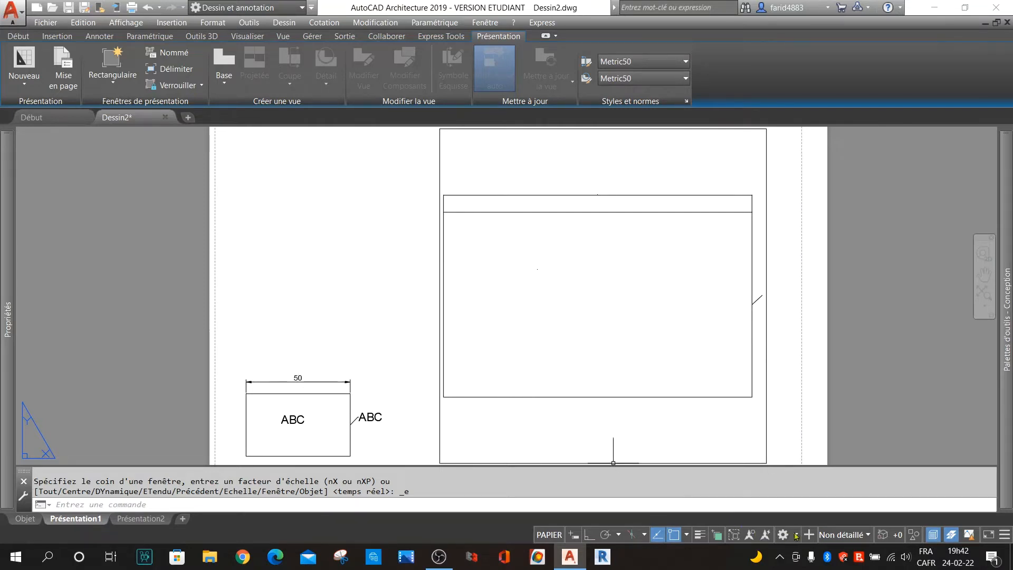
{"action": "double_click", "coordinate": [667, 163]}
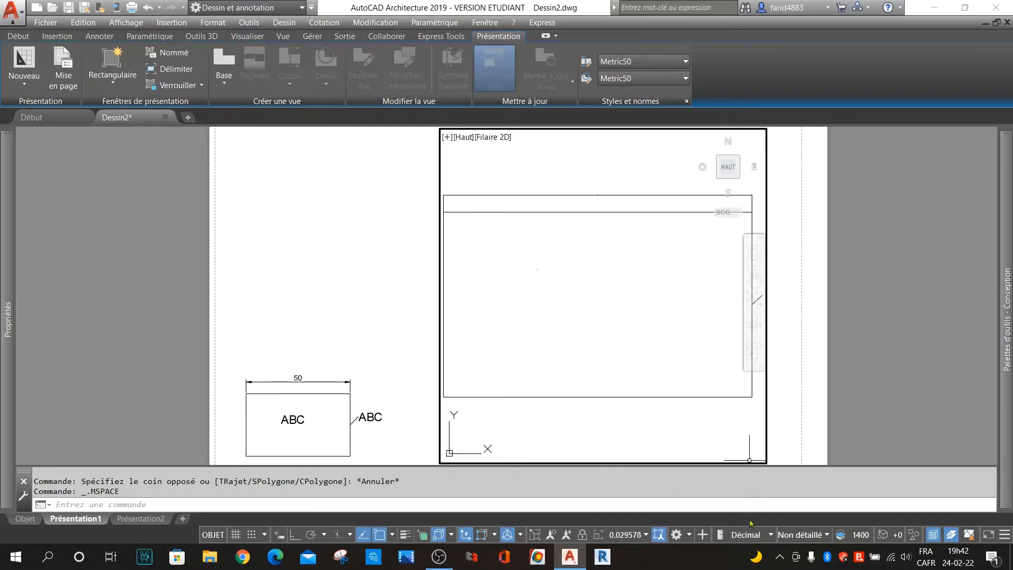
{"action": "left_click", "coordinate": [641, 535]}
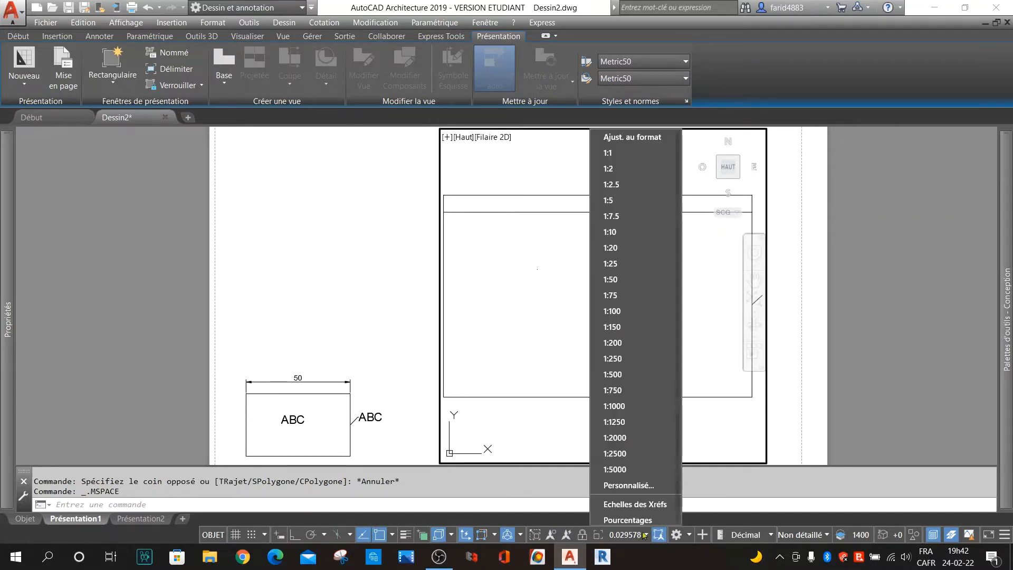
{"action": "left_click", "coordinate": [645, 309]}
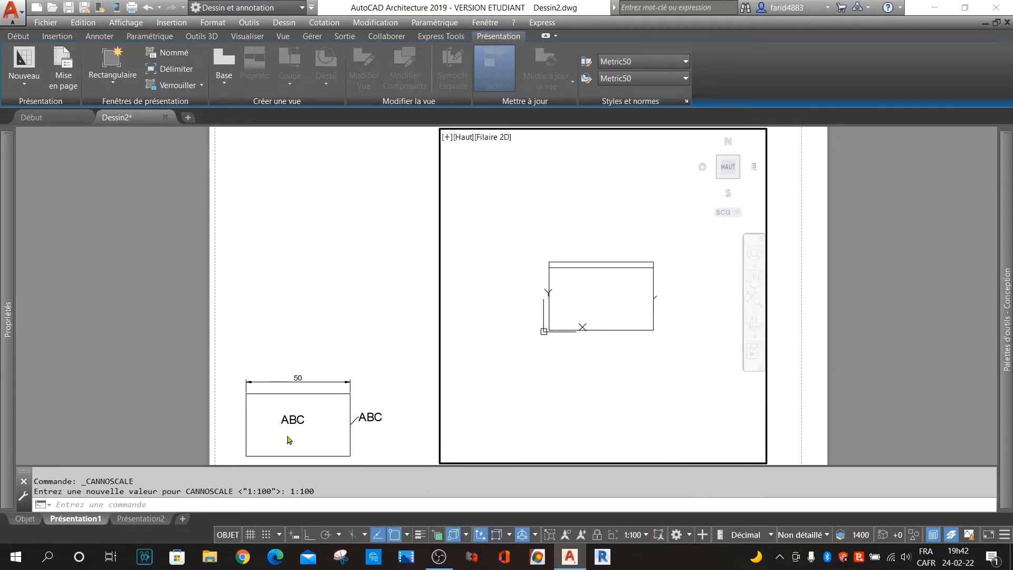
{"action": "middle_click_drag", "start_coordinate": [644, 377], "coordinate": [566, 452]}
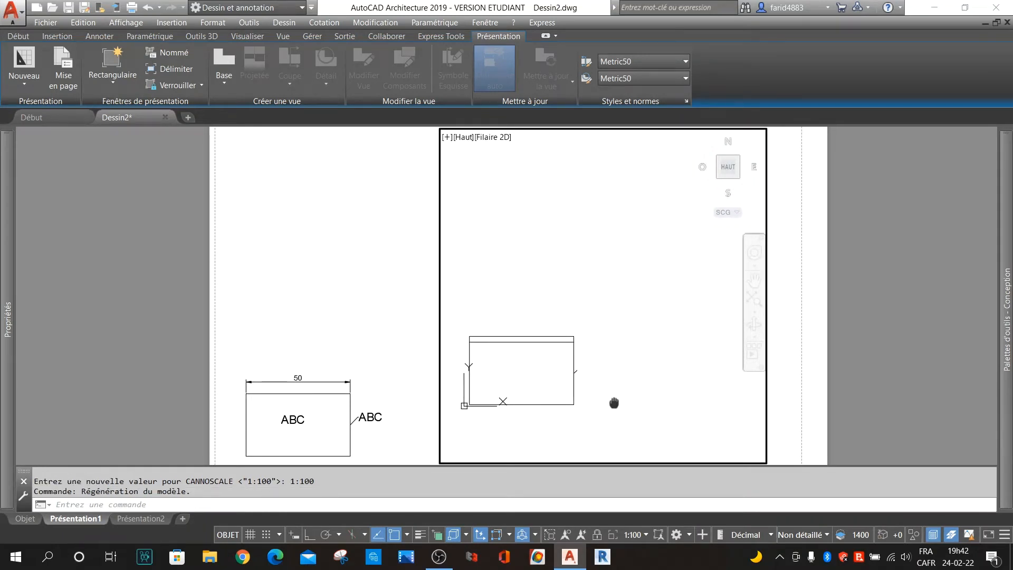
{"action": "mouse_move", "coordinate": [613, 405]}
{"action": "middle_mouse_down"}
{"action": "mouse_move", "coordinate": [613, 420]}
{"action": "mouse_move", "coordinate": [613, 392]}
{"action": "middle_mouse_up"}
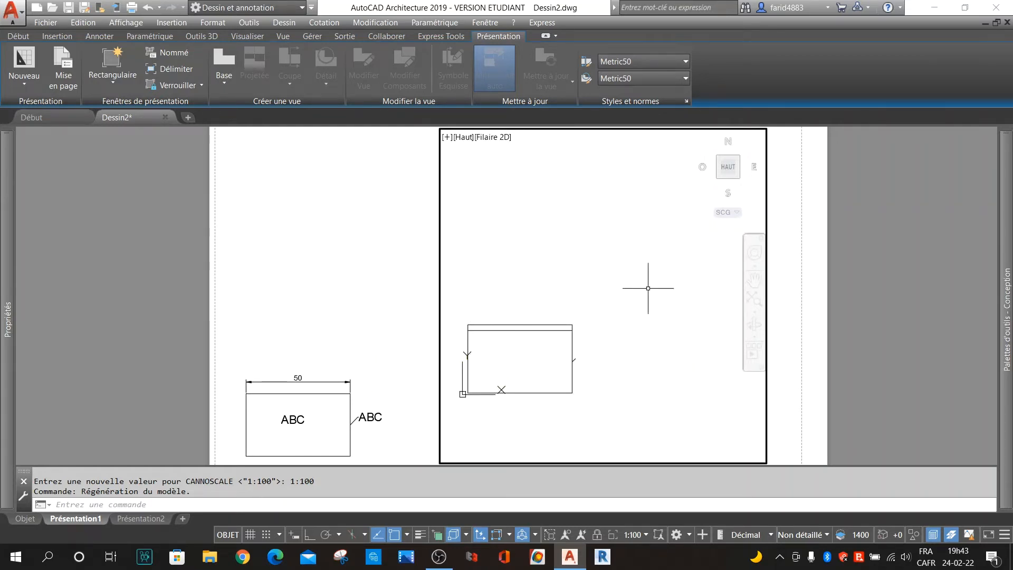
{"action": "double_click", "coordinate": [901, 287]}
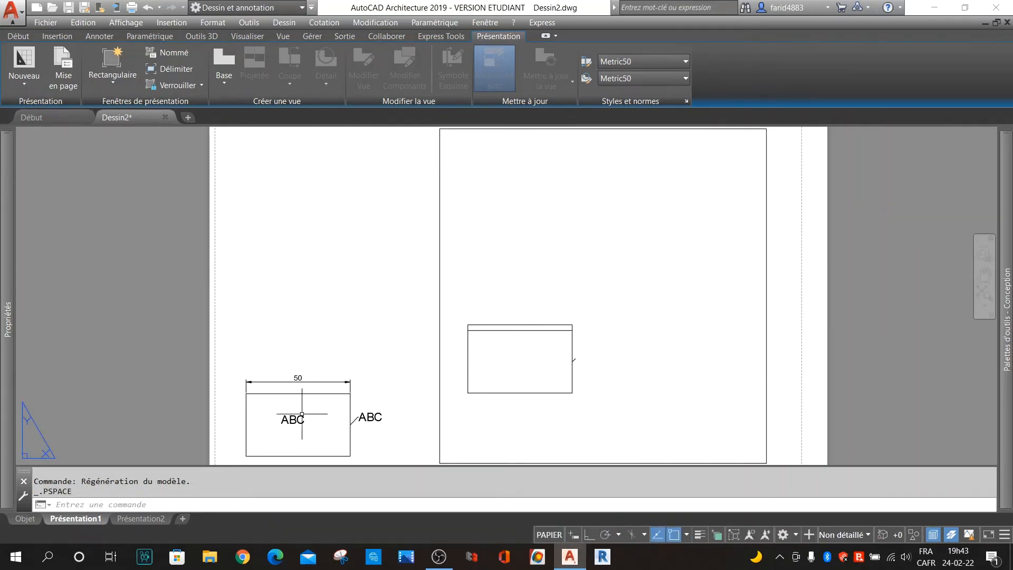
- Compare the annotations of the rectangle in model space with those of the paper-space rectangle in Présentation1, ending in model space
{"action": "left_click", "coordinate": [25, 519]}
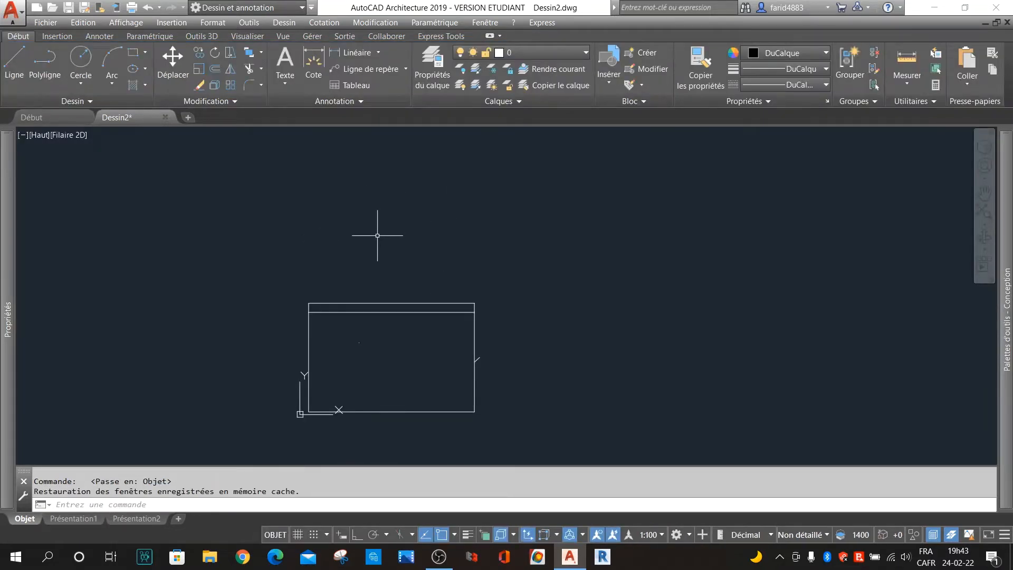
{"action": "left_click", "coordinate": [74, 519]}
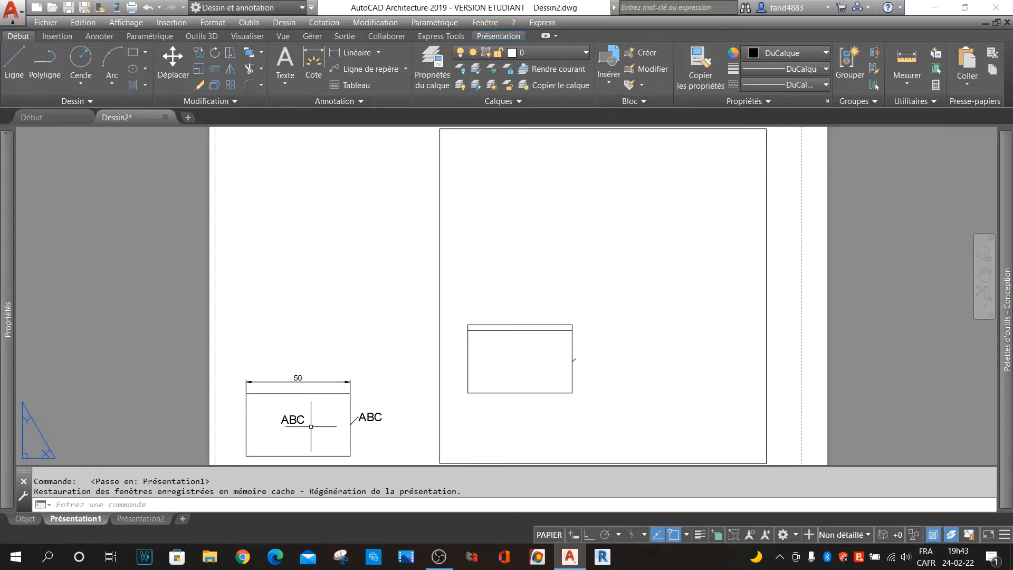
{"action": "left_click", "coordinate": [28, 521]}
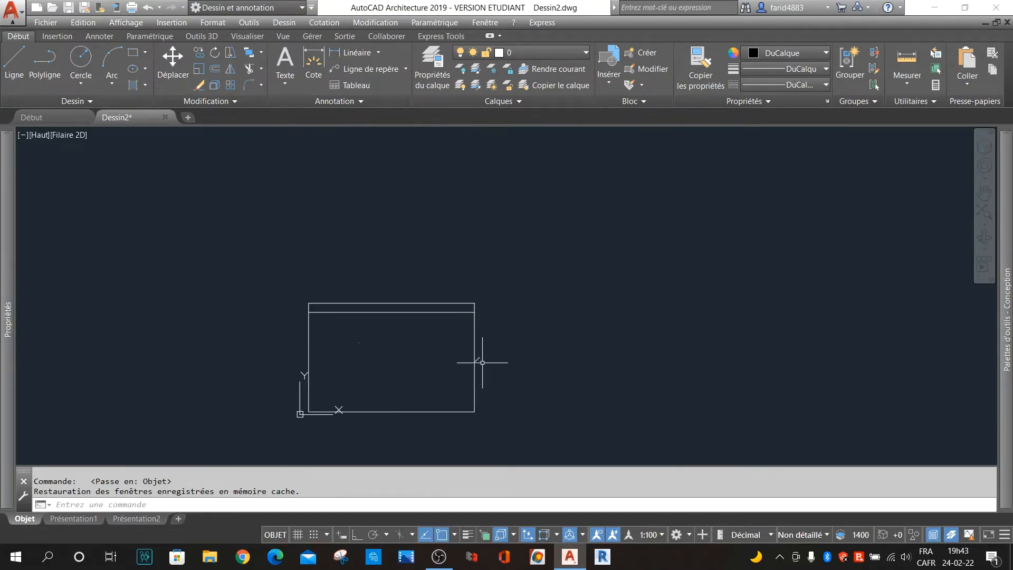
- Create a new text style named 1.100 based on the Standard style
{"action": "left_click", "coordinate": [319, 104]}
{"action": "left_click", "coordinate": [524, 239]}
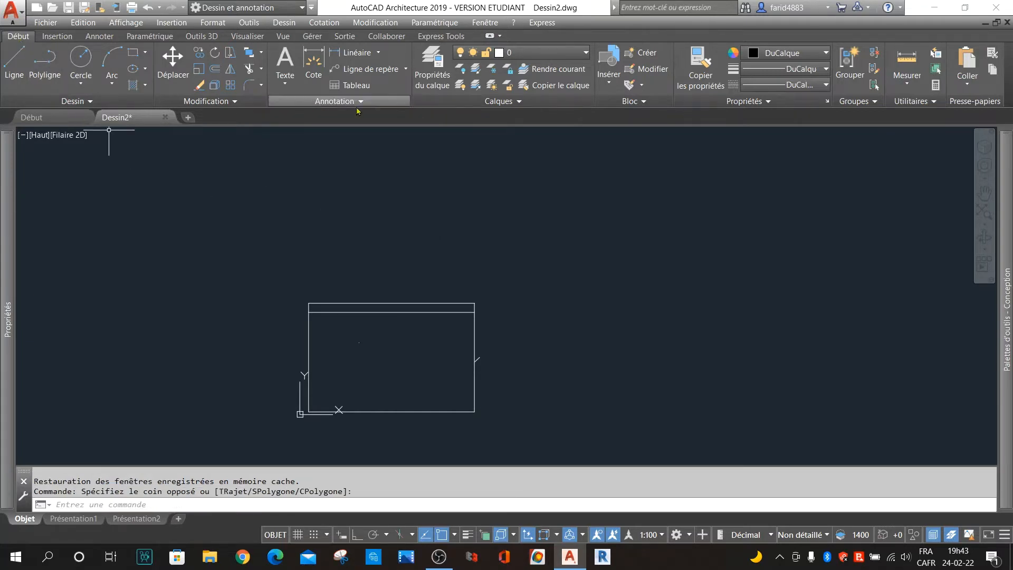
{"action": "left_click", "coordinate": [362, 106]}
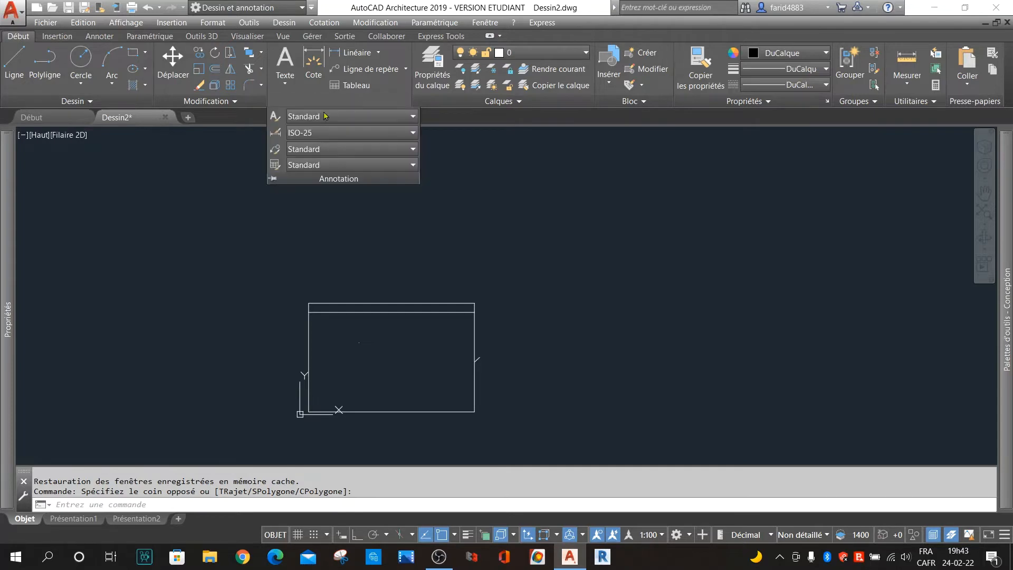
{"action": "left_click", "coordinate": [275, 119]}
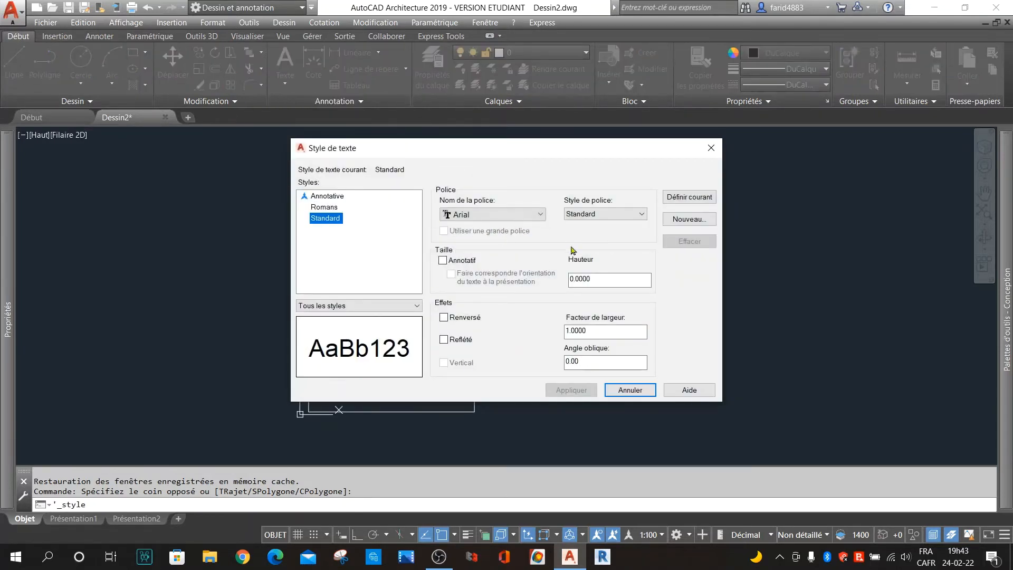
{"action": "left_click", "coordinate": [689, 220]}
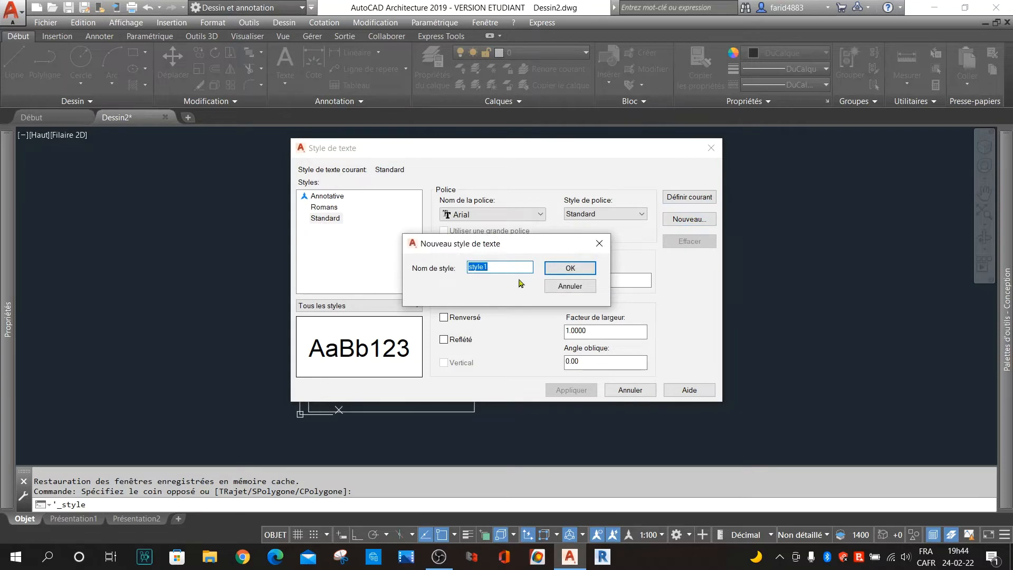
{"action": "type", "text": "1:100"}
{"action": "left_click", "coordinate": [595, 269]}
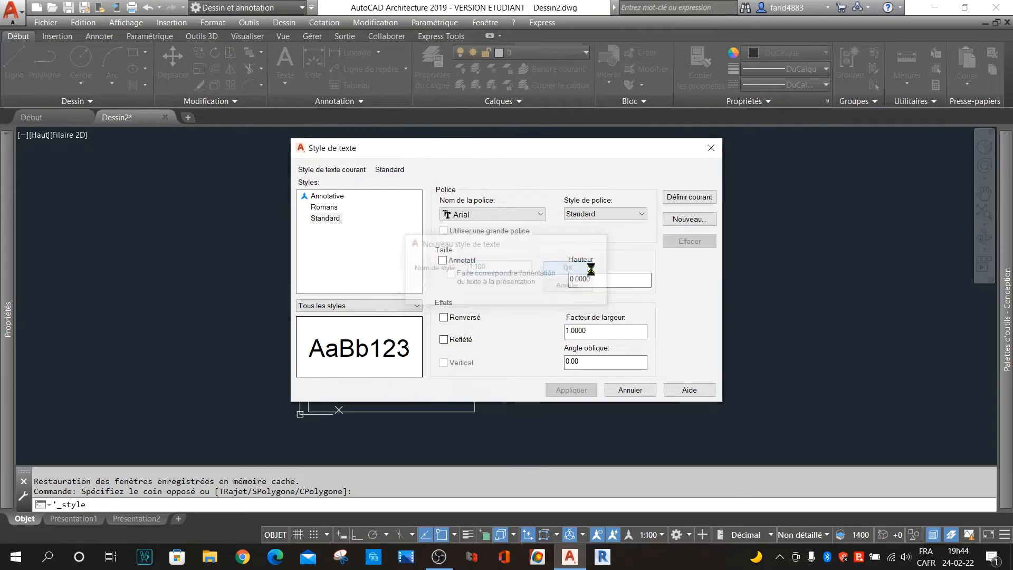
{"action": "left_click", "coordinate": [589, 301]}
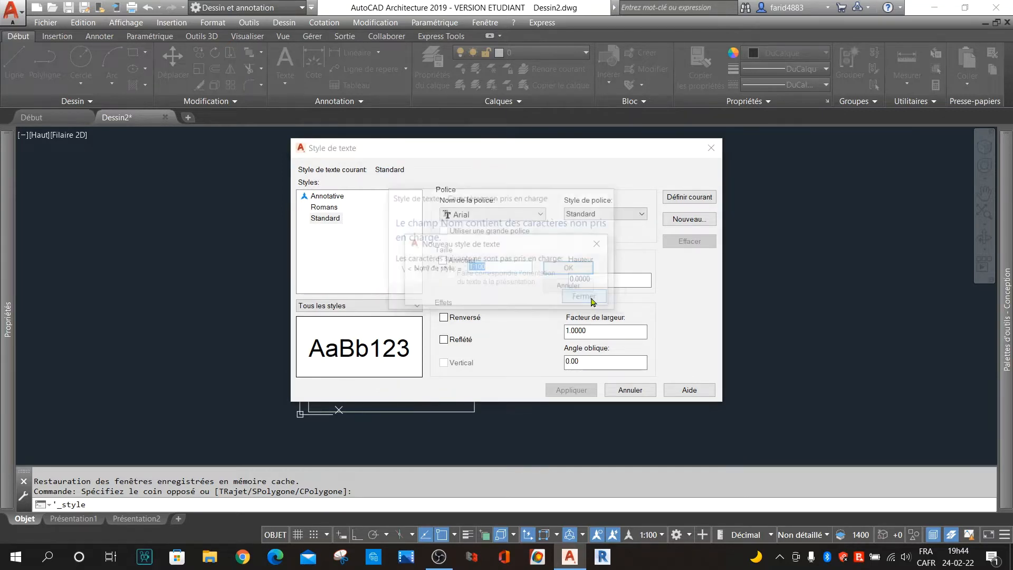
{"action": "left_click", "coordinate": [475, 266]}
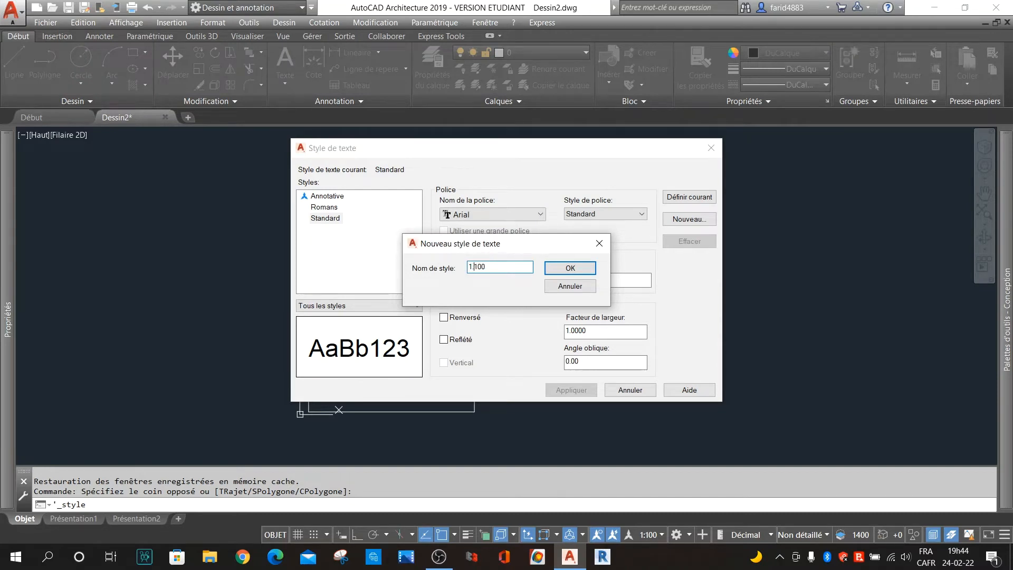
{"action": "left_click", "coordinate": [579, 268]}
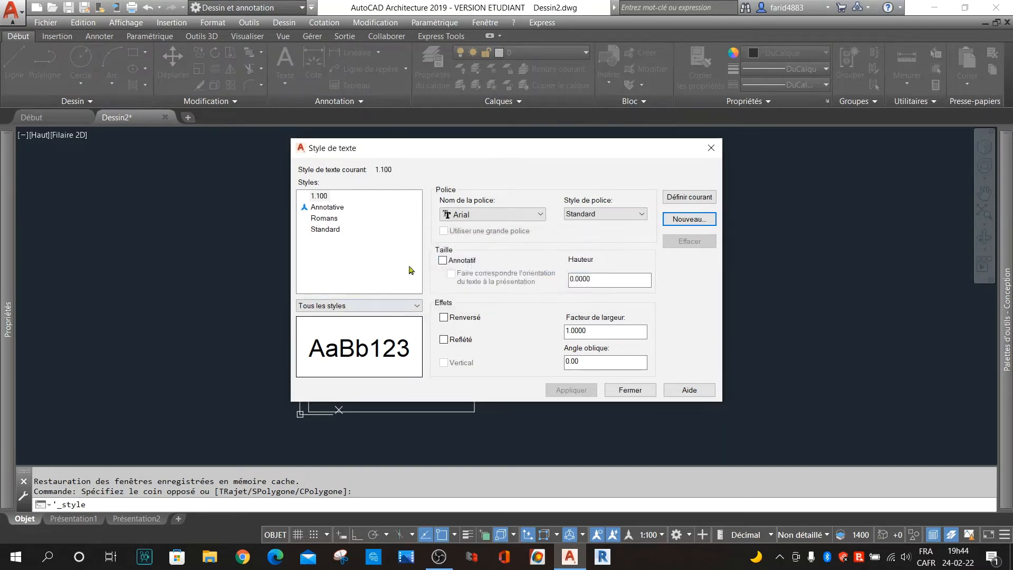
- Set the height of text style 1.100 to 400, apply it and finish editing the text styles
{"action": "left_click", "coordinate": [320, 197]}
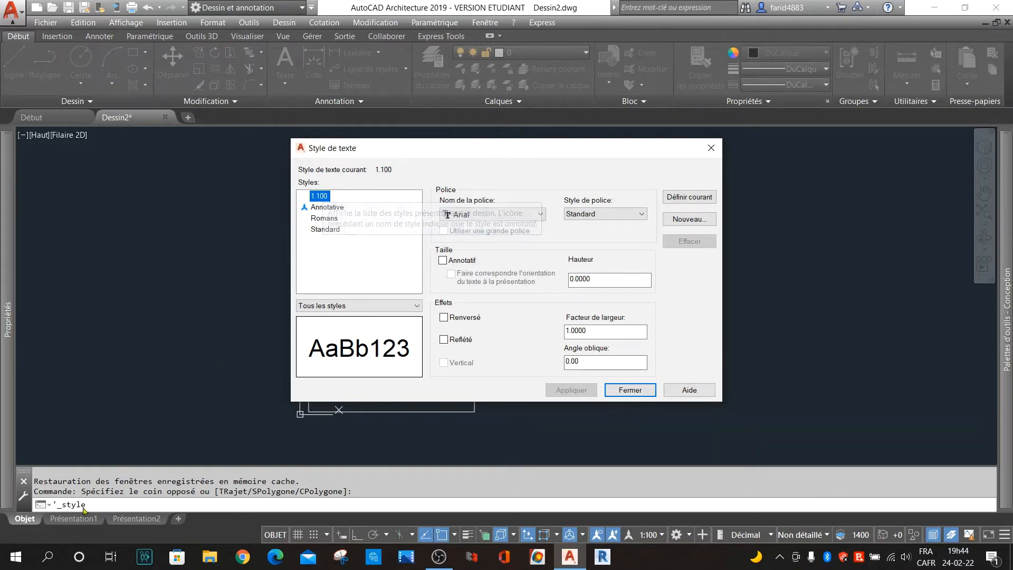
{"action": "left_click", "coordinate": [618, 281]}
{"action": "left_click_drag", "start_coordinate": [618, 281], "coordinate": [558, 283]}
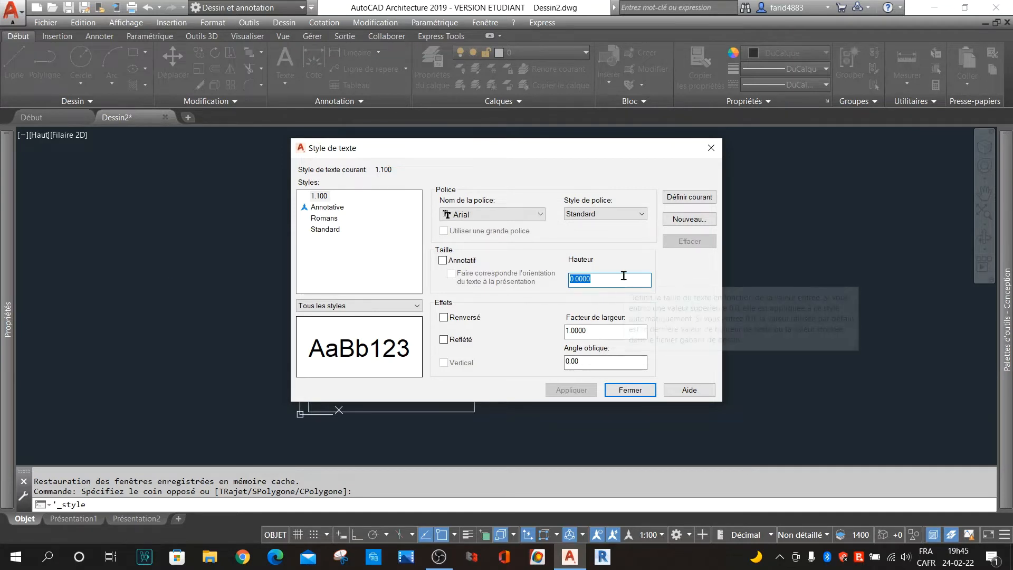
{"action": "type", "text": "40"}
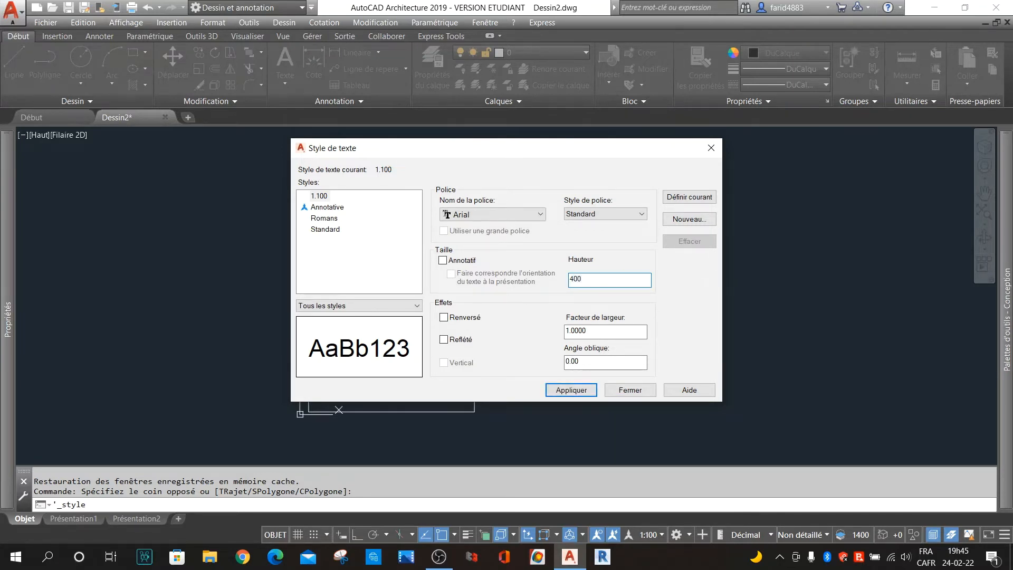
{"action": "left_click", "coordinate": [570, 390]}
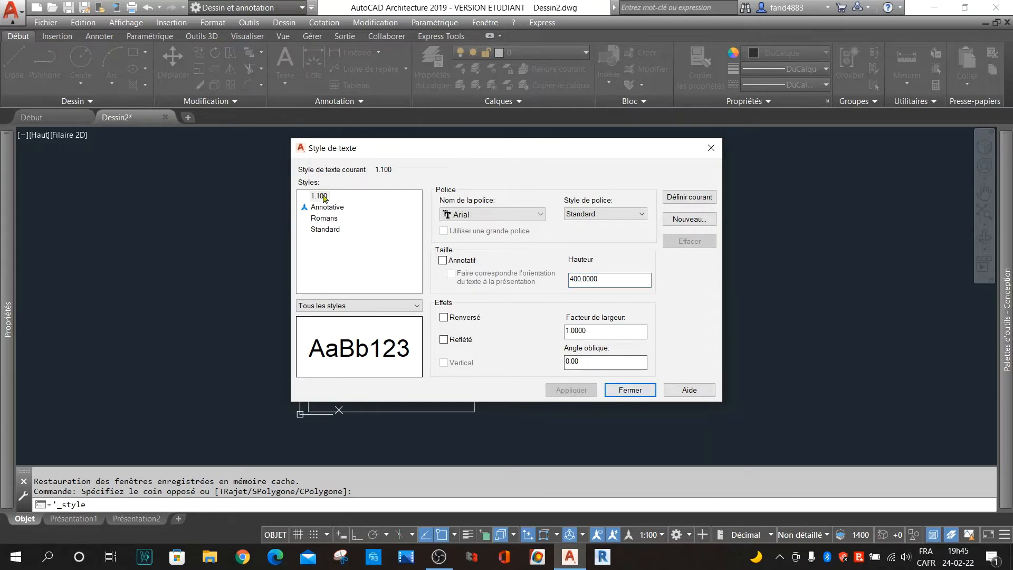
{"action": "left_click", "coordinate": [319, 196]}
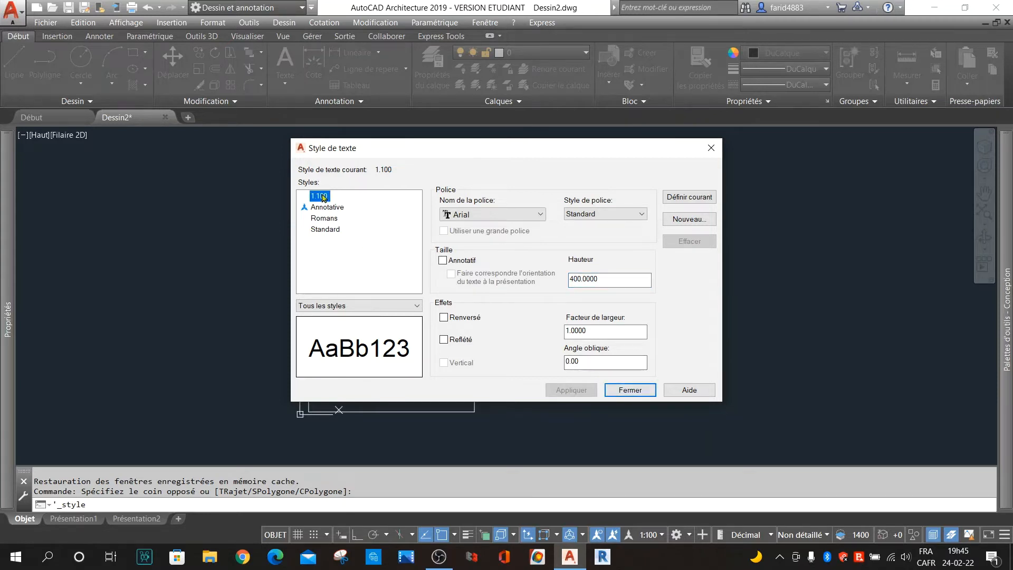
{"action": "left_click", "coordinate": [634, 389]}
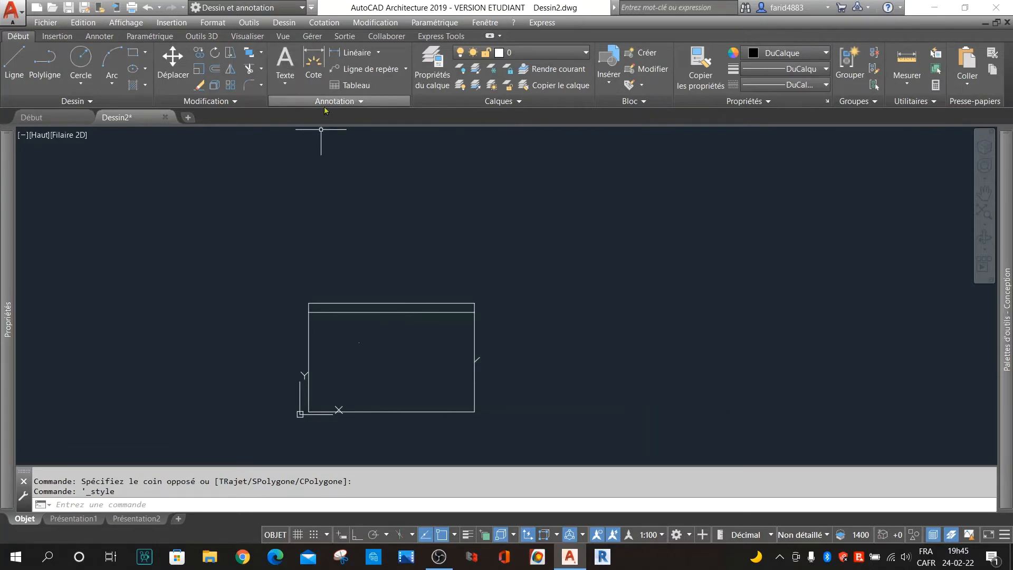
- Create a new dimension style named 1.100 based on ISO-25, applying to all dimensions
{"action": "left_click", "coordinate": [357, 103]}
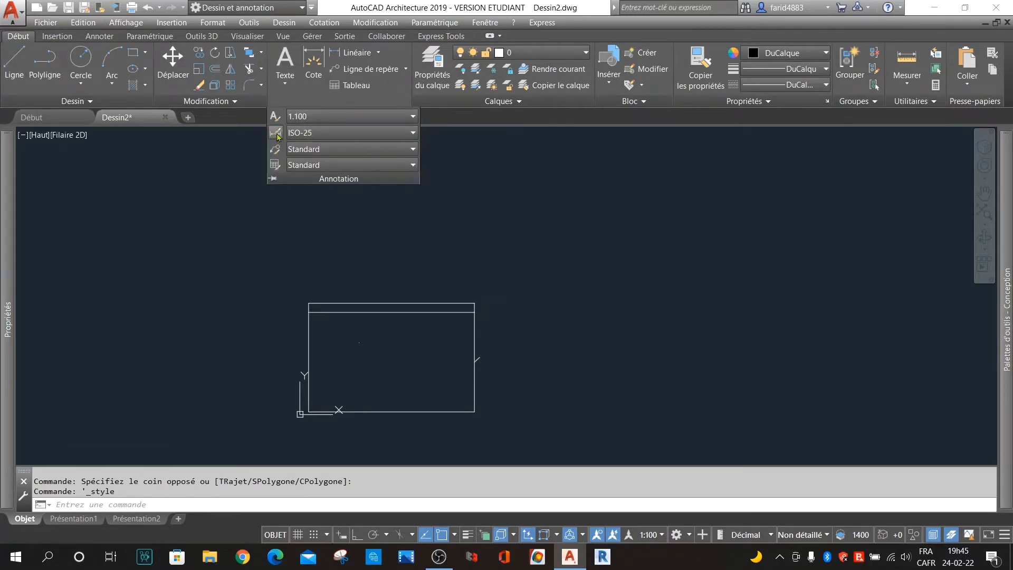
{"action": "left_click", "coordinate": [277, 134]}
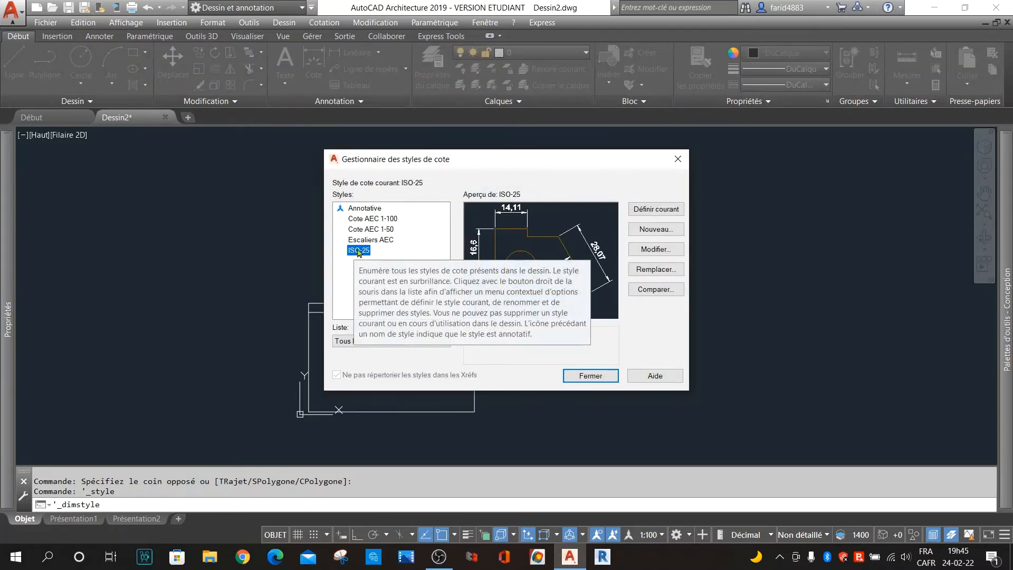
{"action": "left_click", "coordinate": [666, 230]}
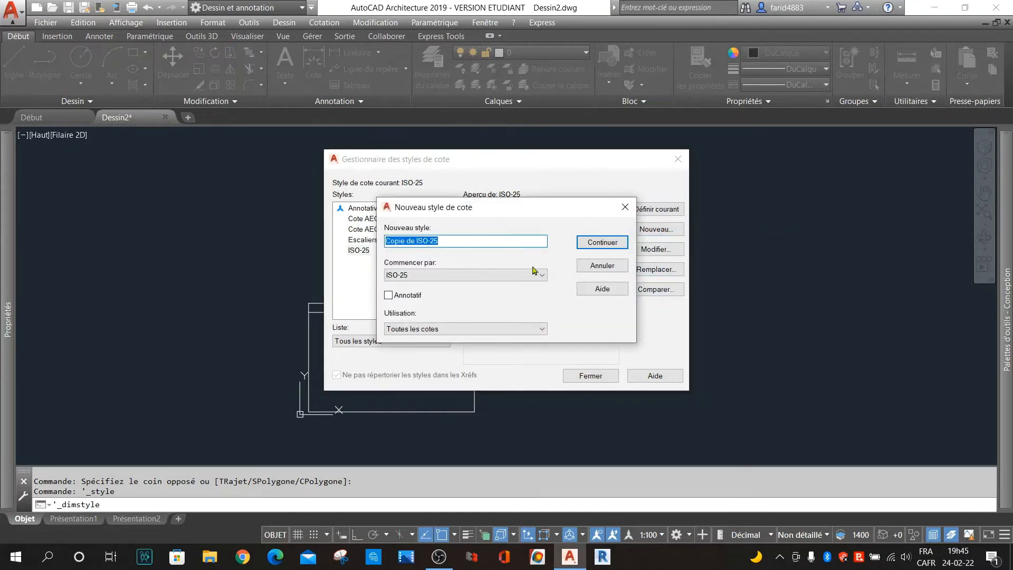
{"action": "type", "text": "1.100"}
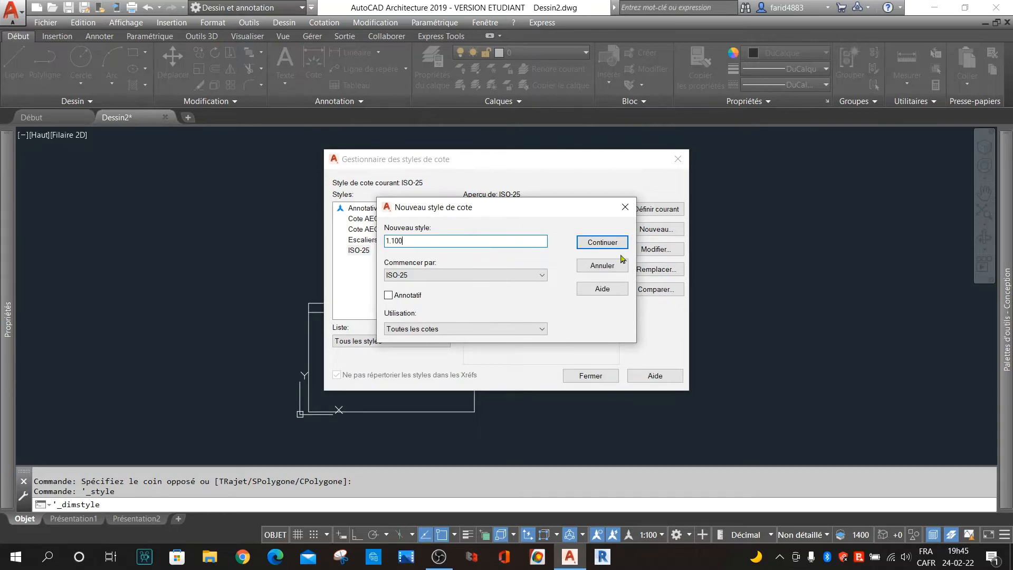
{"action": "left_click", "coordinate": [603, 243]}
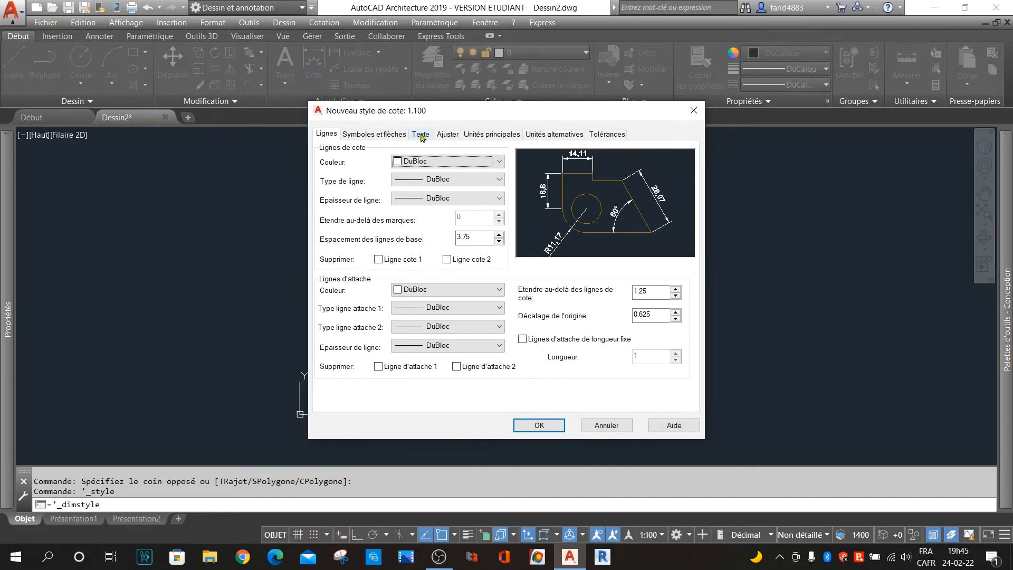
- Set the overall scale of dimension style 1.100 to 100 and finish editing the dimension styles
{"action": "left_click", "coordinate": [447, 134]}
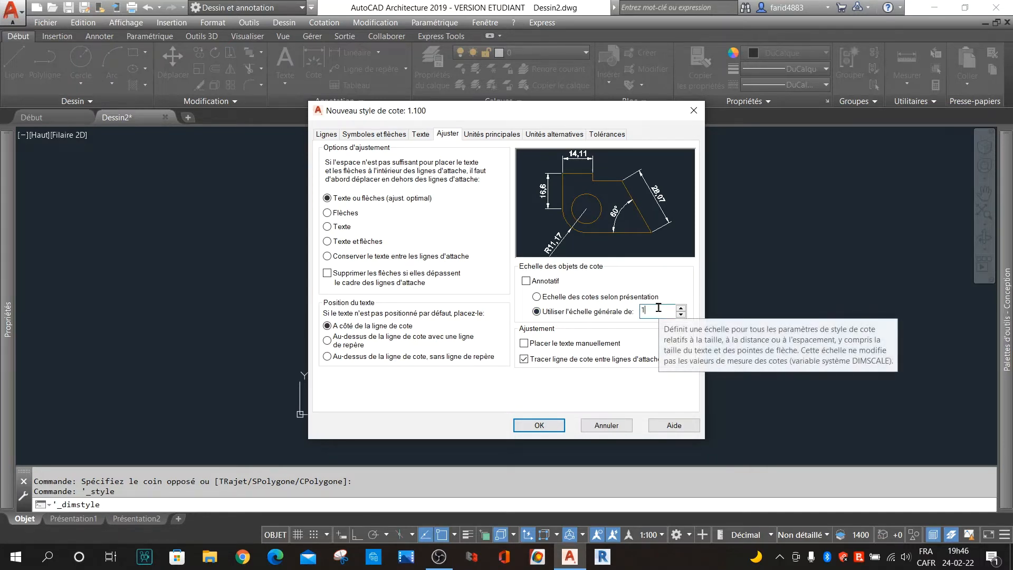
{"action": "type", "text": "00"}
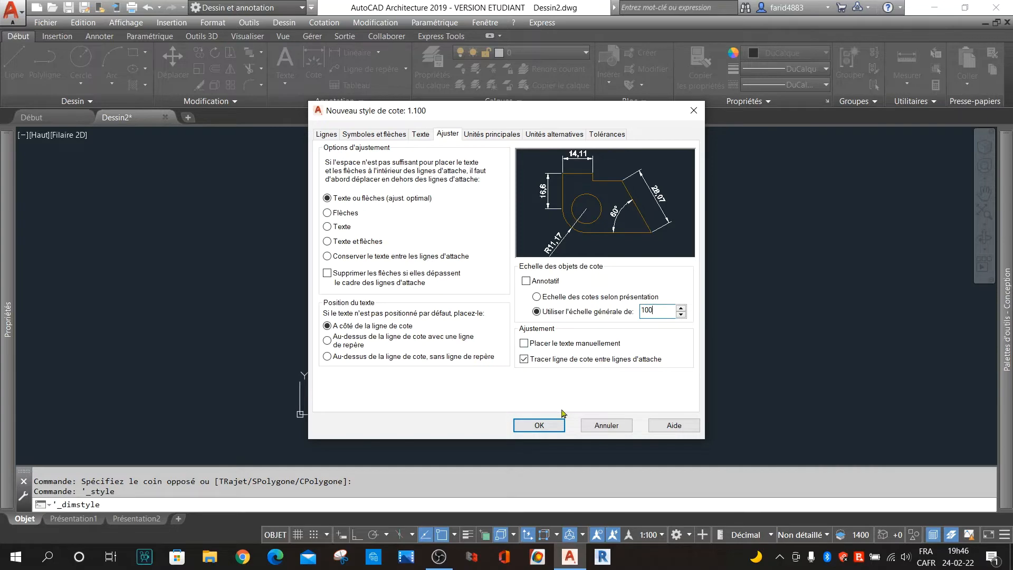
{"action": "left_click", "coordinate": [539, 426]}
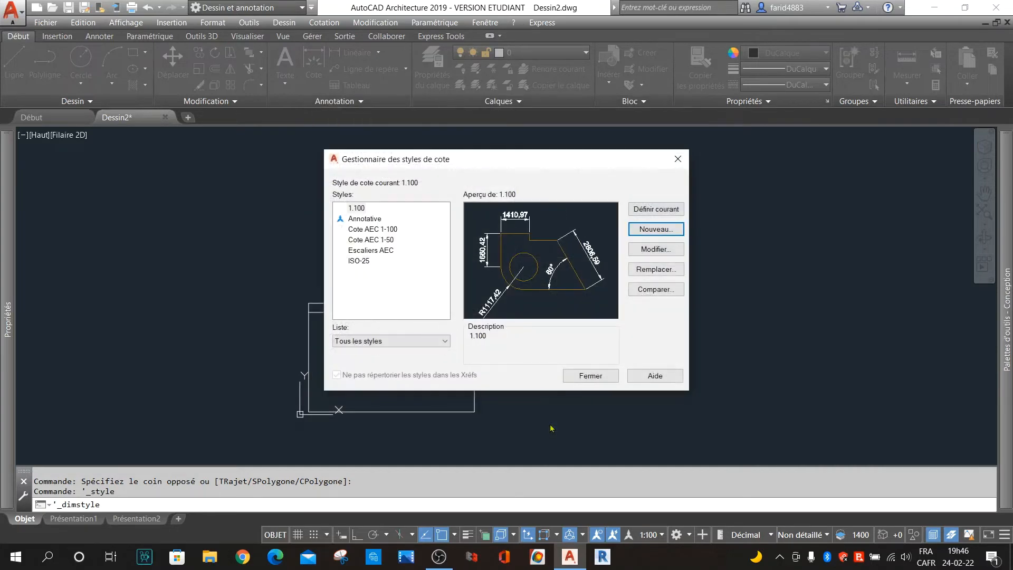
{"action": "left_click", "coordinate": [590, 375]}
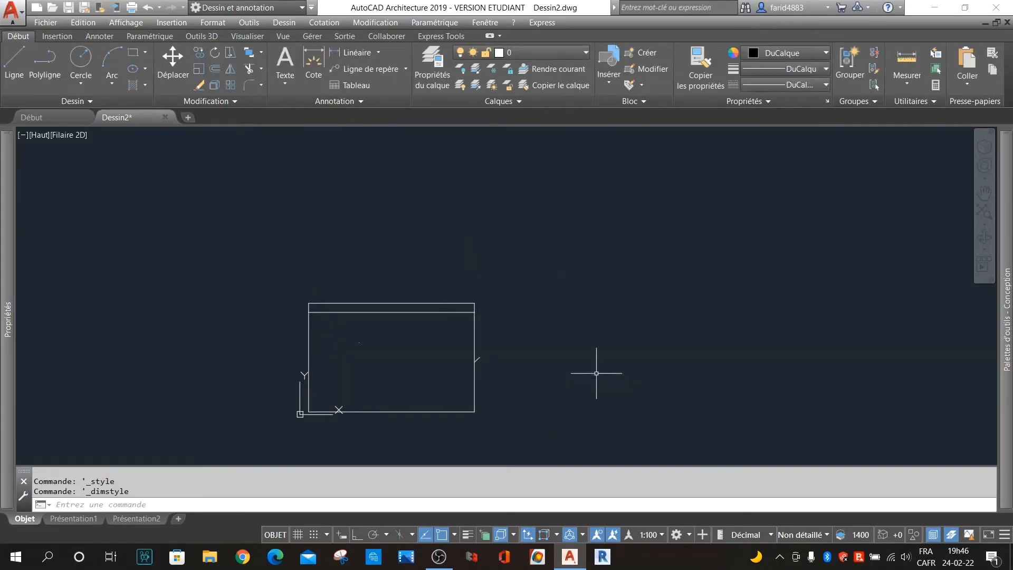
- Create a new multileader style named 1.100 based on the Standard style
{"action": "scroll", "coordinate": [491, 357], "scroll_direction": "up", "scroll_amount": 5}
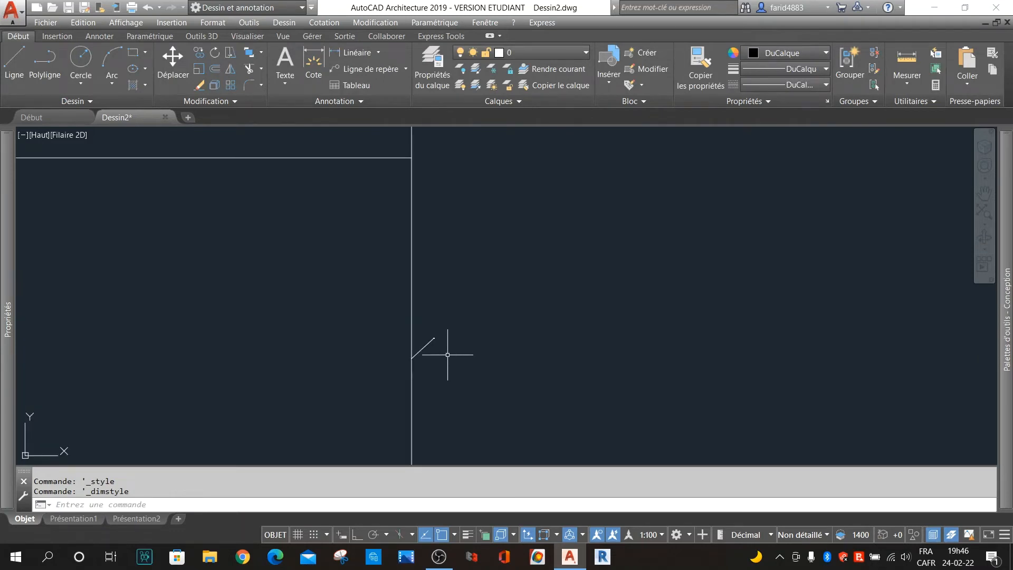
{"action": "left_click", "coordinate": [339, 101]}
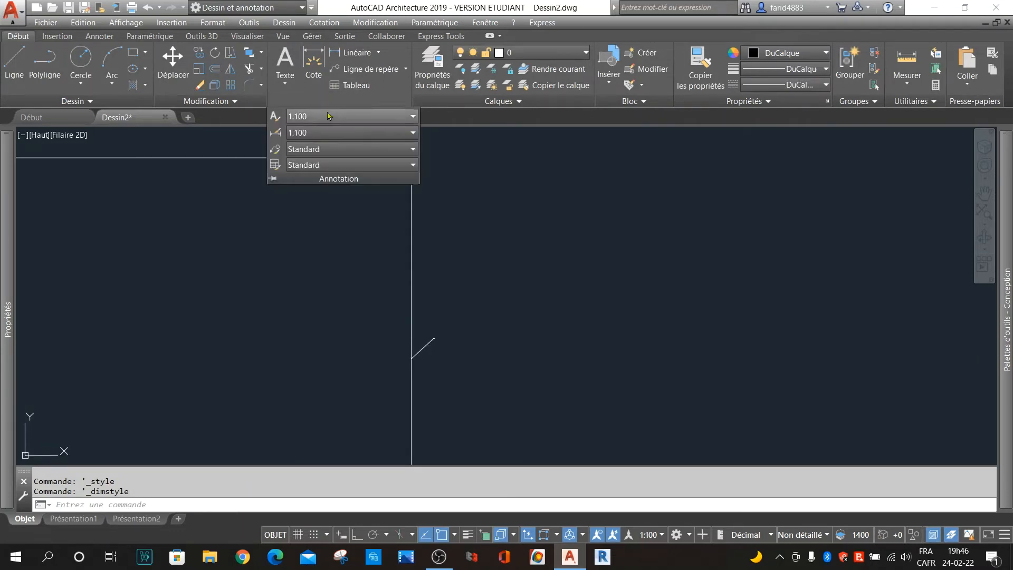
{"action": "left_click", "coordinate": [276, 151]}
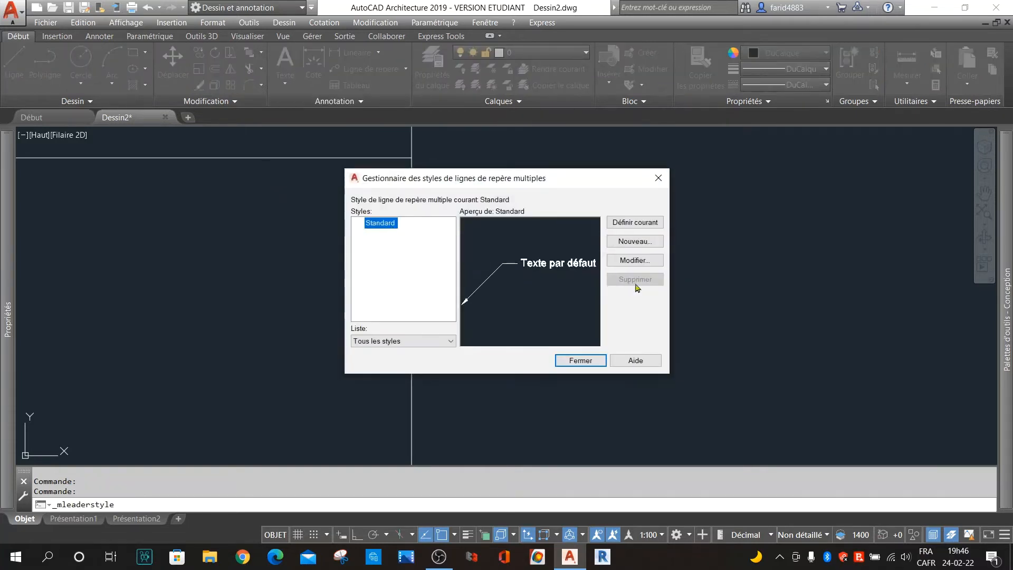
{"action": "left_click", "coordinate": [640, 242]}
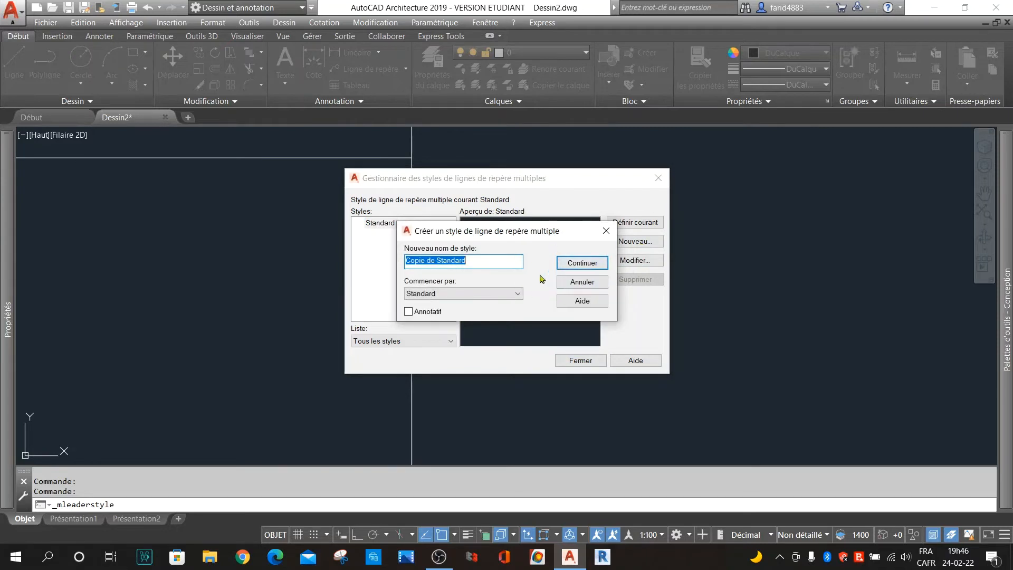
{"action": "type", "text": "1.100"}
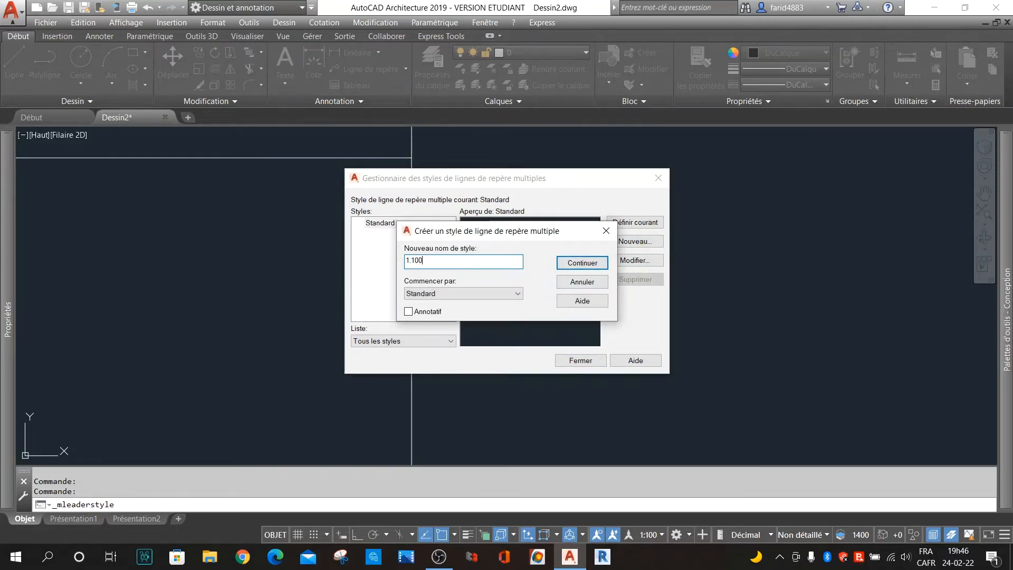
{"action": "left_click", "coordinate": [601, 264]}
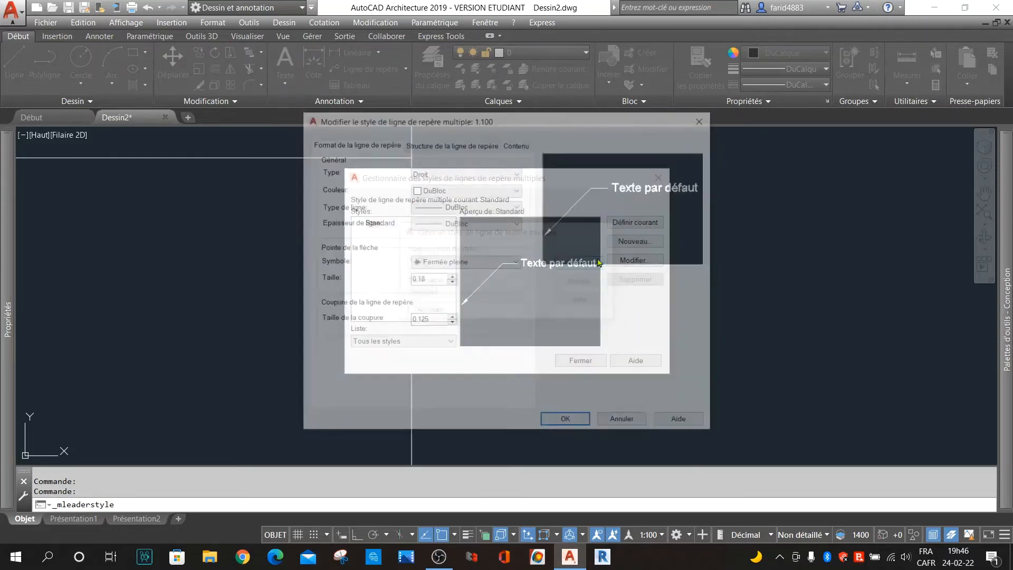
- Set the specified scale of multileader style 1.100 to 100 and finish editing the multileader styles
{"action": "left_click", "coordinate": [472, 144]}
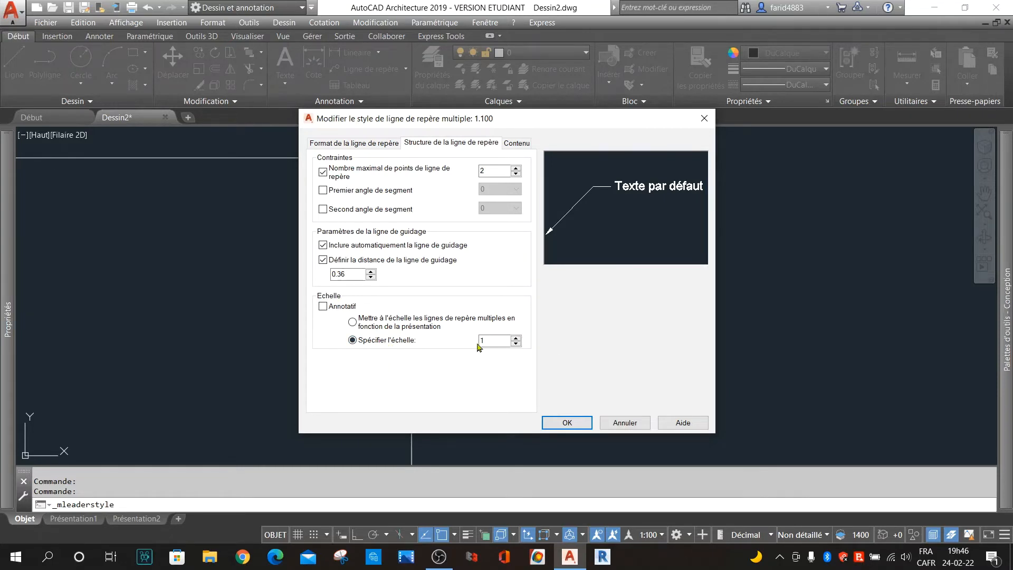
{"action": "left_click", "coordinate": [496, 339]}
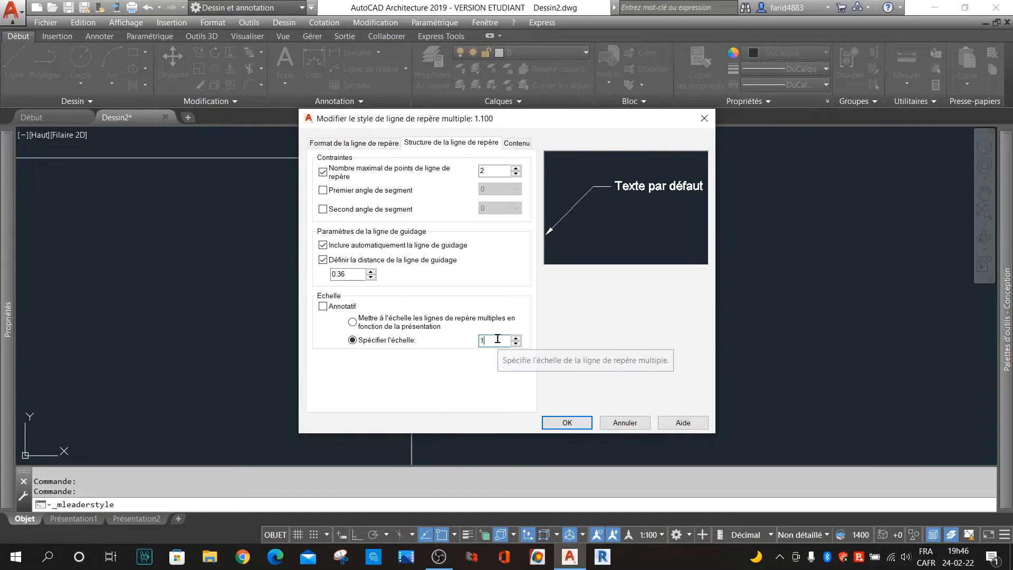
{"action": "type", "text": "00"}
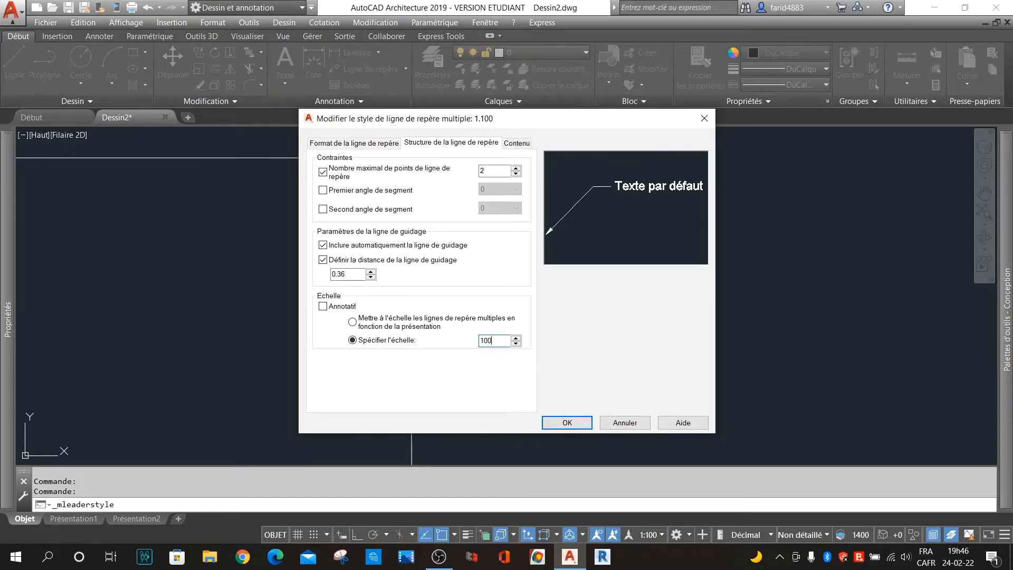
{"action": "left_click", "coordinate": [567, 423]}
{"action": "left_click", "coordinate": [580, 361]}
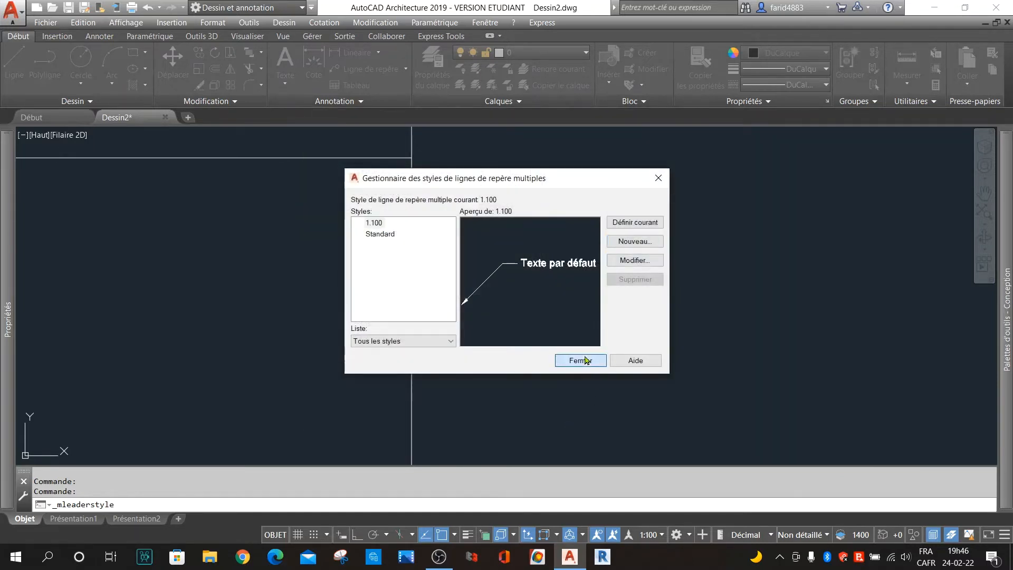
- Delete the old leader, dimension and tiny text from the model-space rectangle
{"action": "scroll", "coordinate": [607, 295], "scroll_direction": "down", "scroll_amount": 5}
{"action": "scroll", "coordinate": [571, 280], "scroll_direction": "up", "scroll_amount": 5}
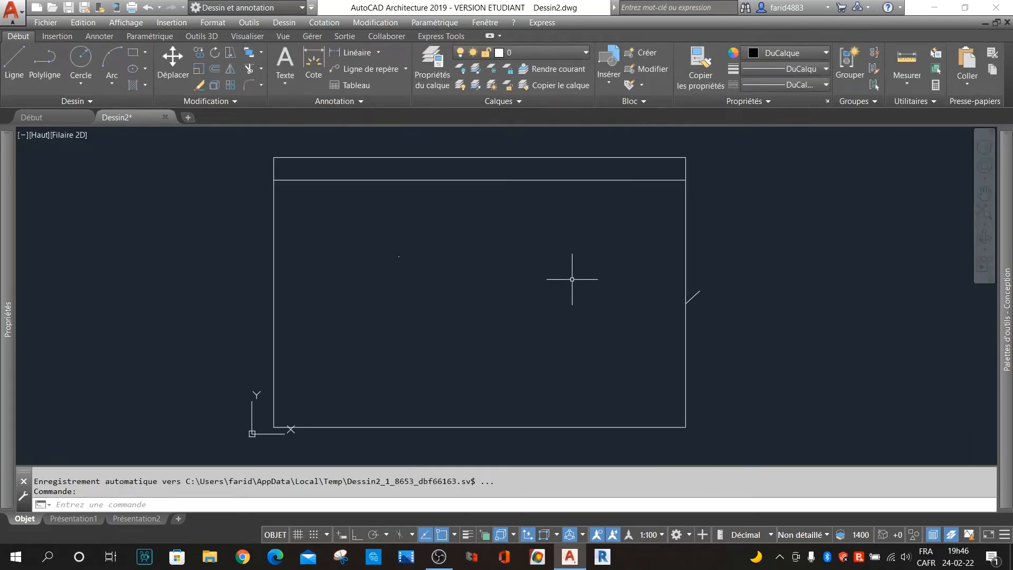
{"action": "left_click", "coordinate": [730, 272]}
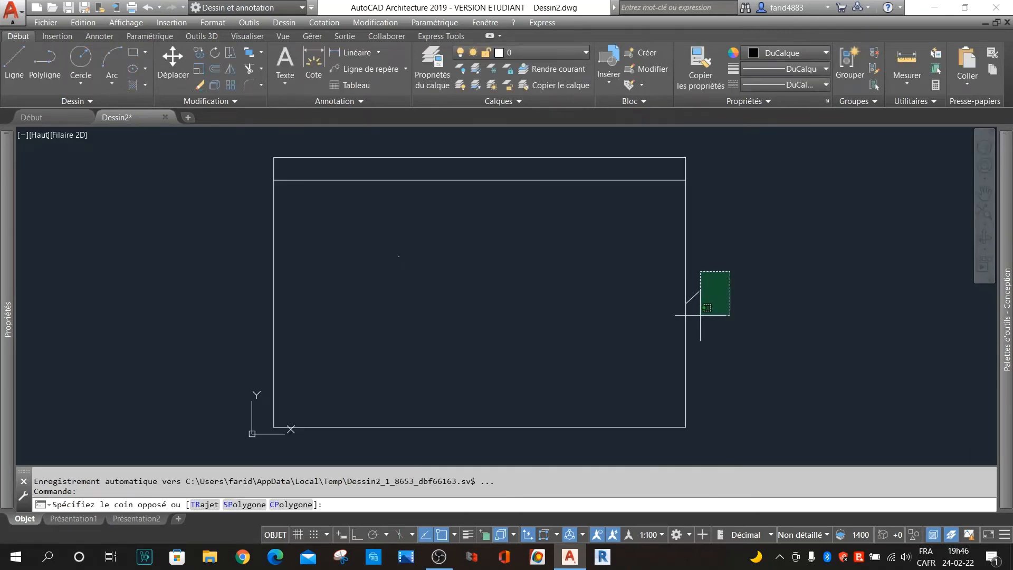
{"action": "left_click", "coordinate": [696, 312]}
{"action": "left_click", "coordinate": [661, 144]}
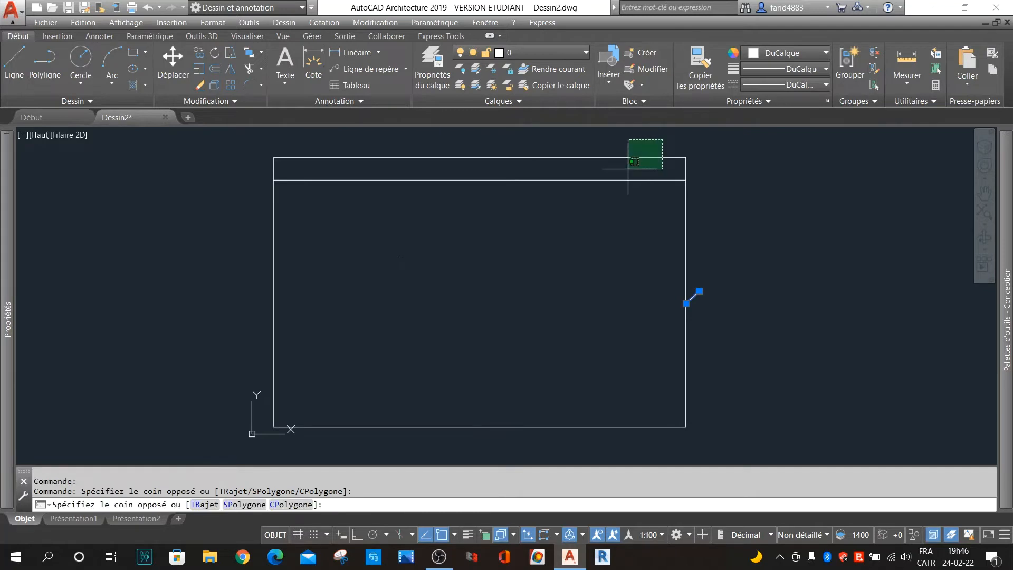
{"action": "left_click", "coordinate": [624, 163]}
{"action": "left_click", "coordinate": [420, 239]}
{"action": "left_click", "coordinate": [358, 289]}
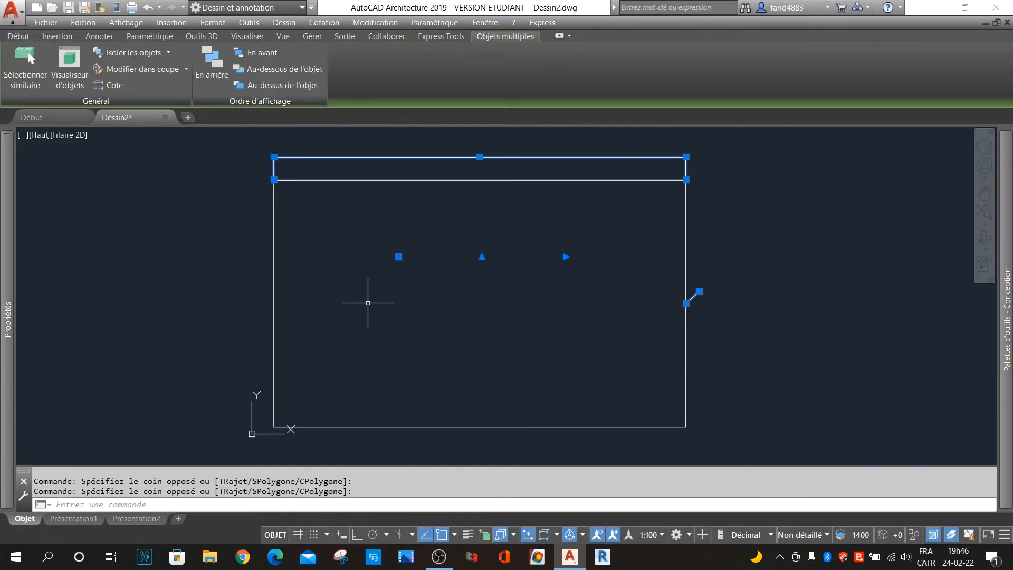
{"action": "key", "text": "Delete"}
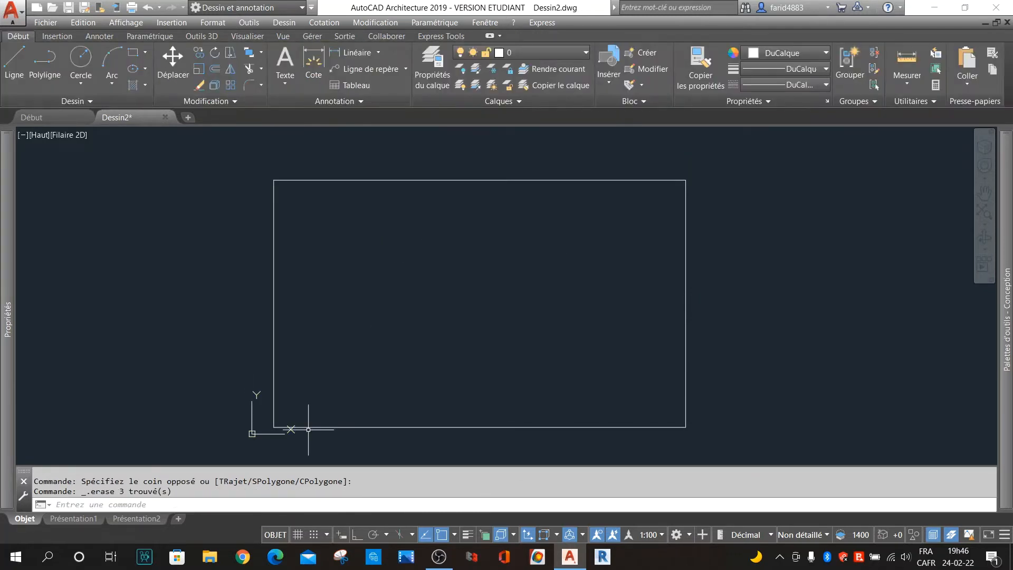
- Check which text, dimension and multileader styles are current and which text styles are available
{"action": "left_click", "coordinate": [361, 102]}
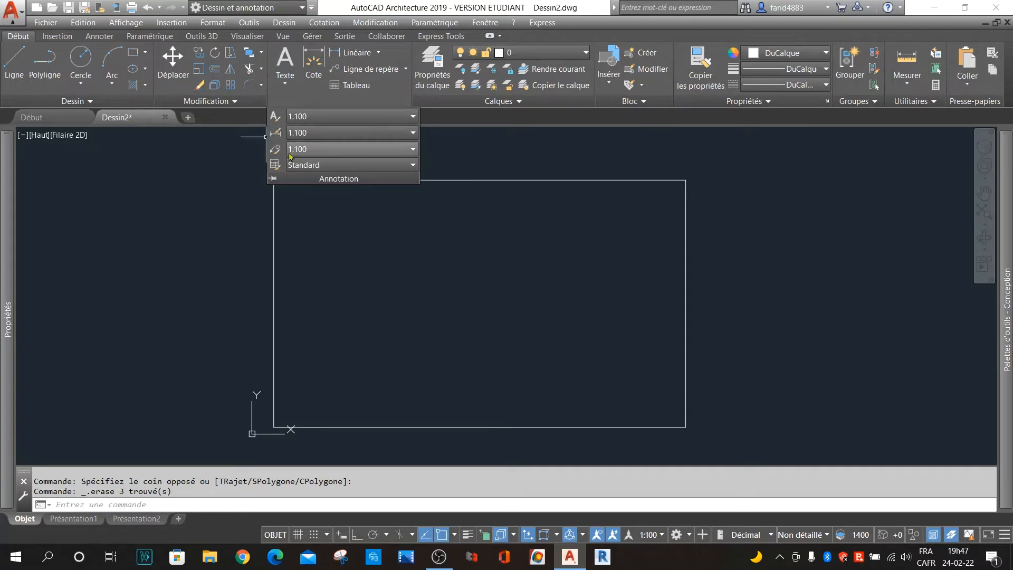
{"action": "left_click", "coordinate": [415, 120]}
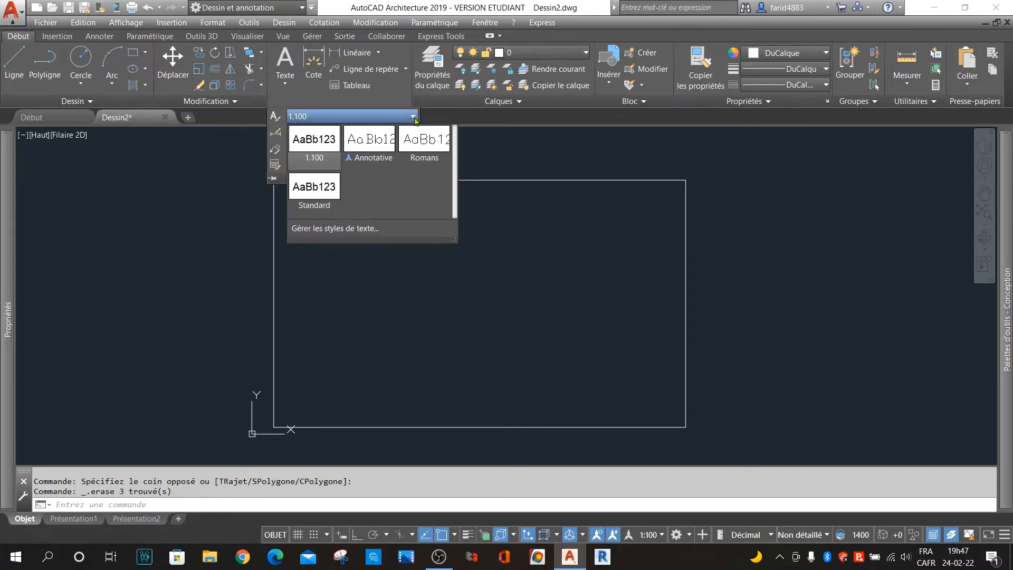
{"action": "left_click", "coordinate": [414, 120]}
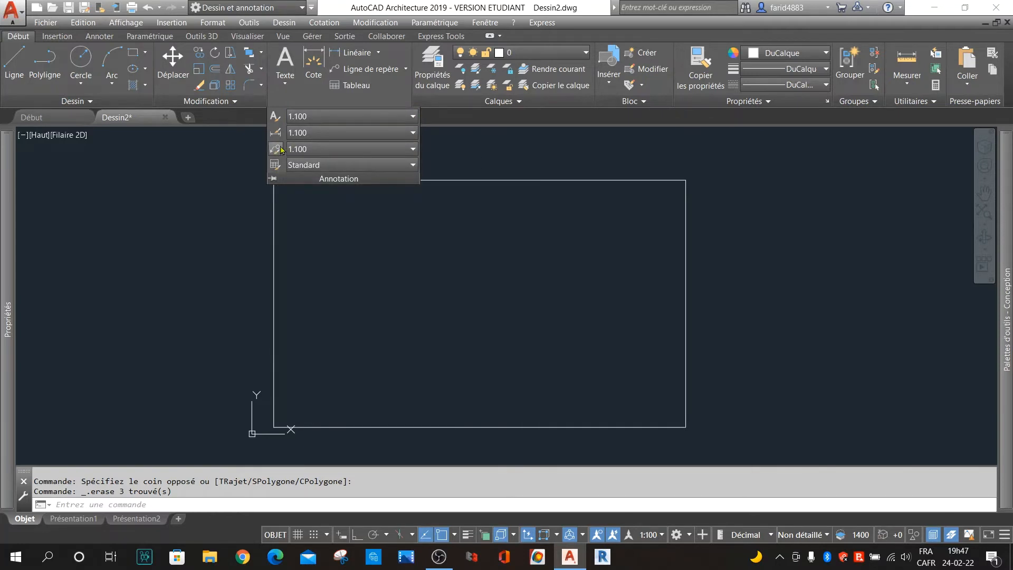
{"action": "left_click", "coordinate": [481, 277]}
{"action": "left_click", "coordinate": [439, 301]}
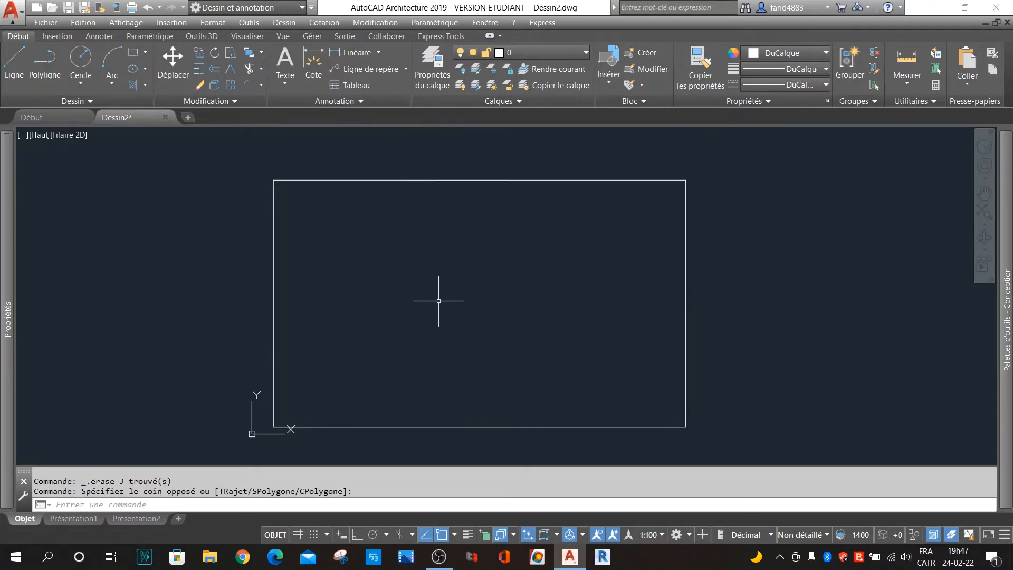
- Add a horizontal linear dimension between the rectangle's upper corners, placing the dimension line above the top edge
{"action": "scroll", "coordinate": [417, 274], "scroll_direction": "down", "scroll_amount": 1}
{"action": "scroll", "coordinate": [422, 237], "scroll_direction": "up", "scroll_amount": 1}
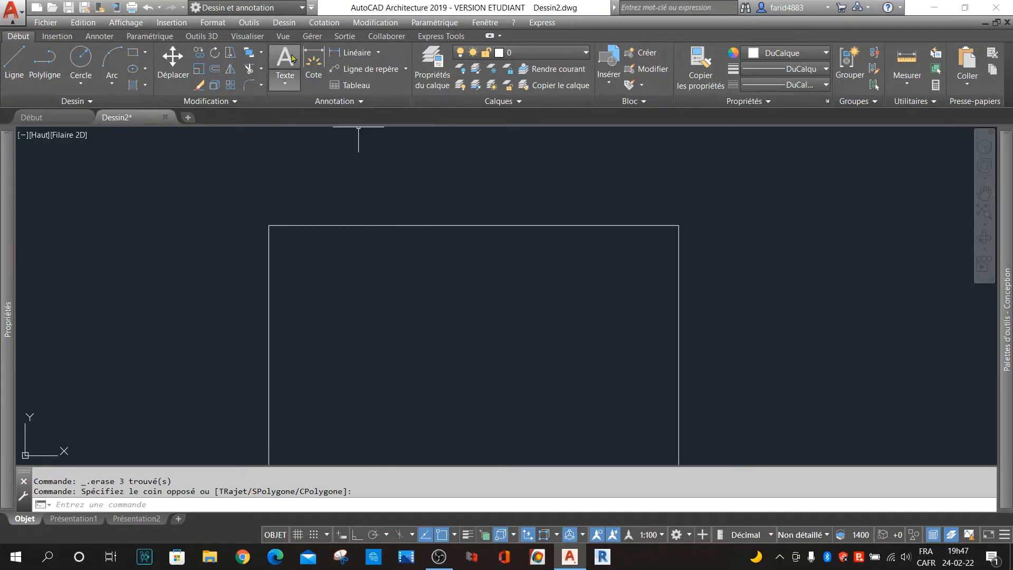
{"action": "left_click", "coordinate": [321, 62]}
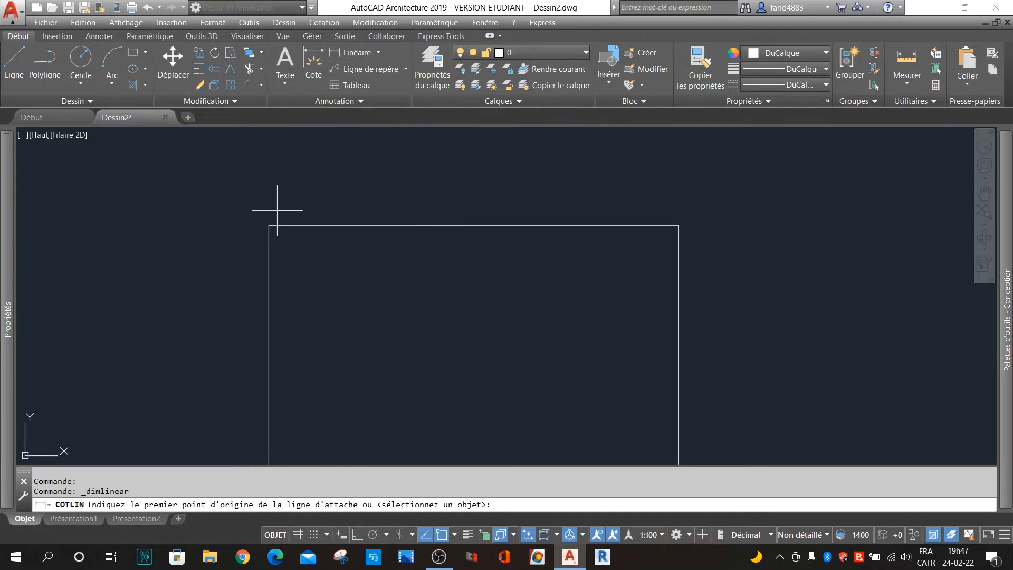
{"action": "left_click", "coordinate": [269, 225]}
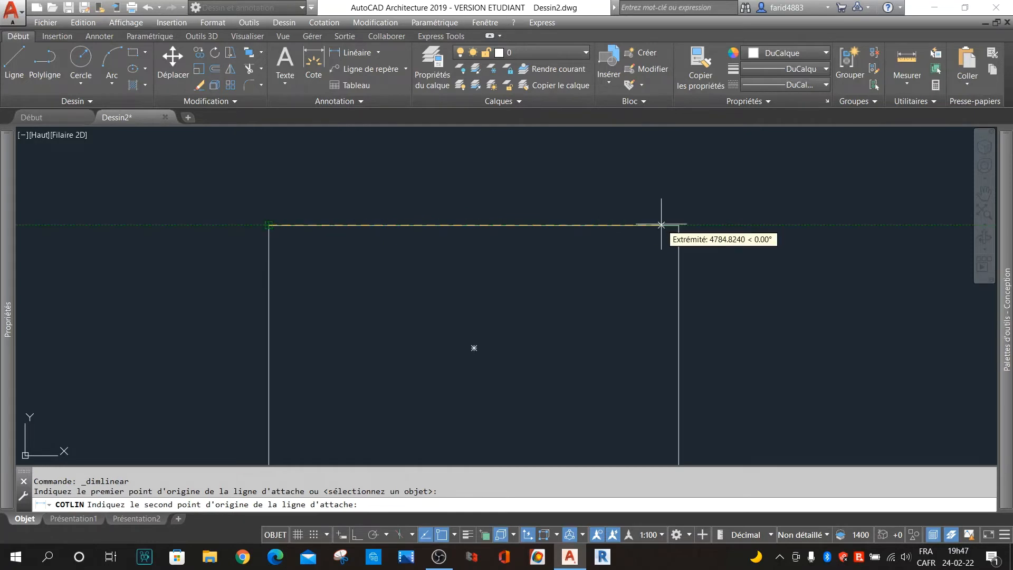
{"action": "left_click", "coordinate": [678, 225]}
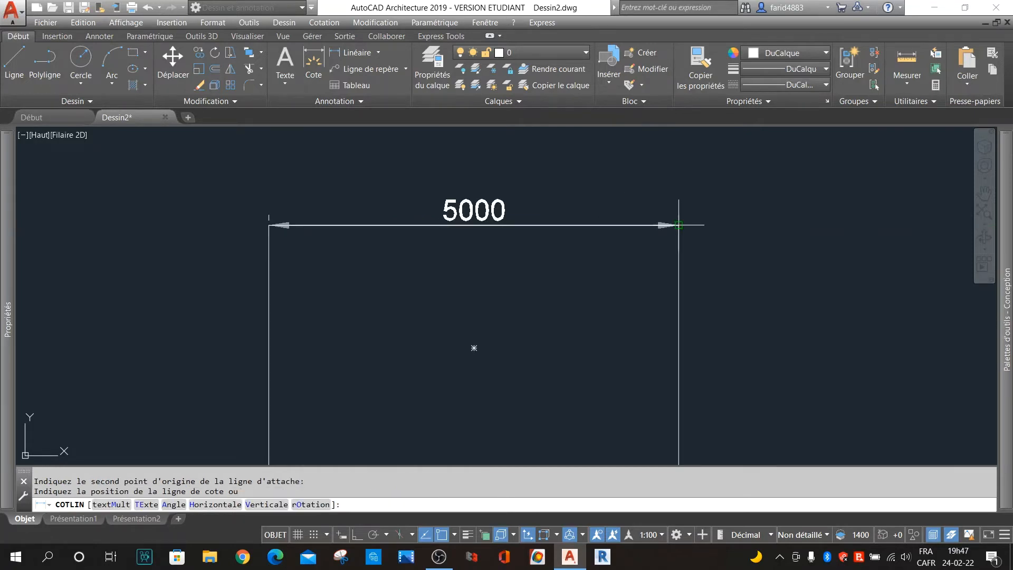
{"action": "left_click", "coordinate": [680, 182]}
- Try a multileader from the midpoint of the rectangle's right edge, check its text height, then delete the leader
{"action": "scroll", "coordinate": [418, 223], "scroll_direction": "down", "scroll_amount": 2}
{"action": "scroll", "coordinate": [418, 221], "scroll_direction": "down", "scroll_amount": 2}
{"action": "scroll", "coordinate": [468, 242], "scroll_direction": "up", "scroll_amount": 2}
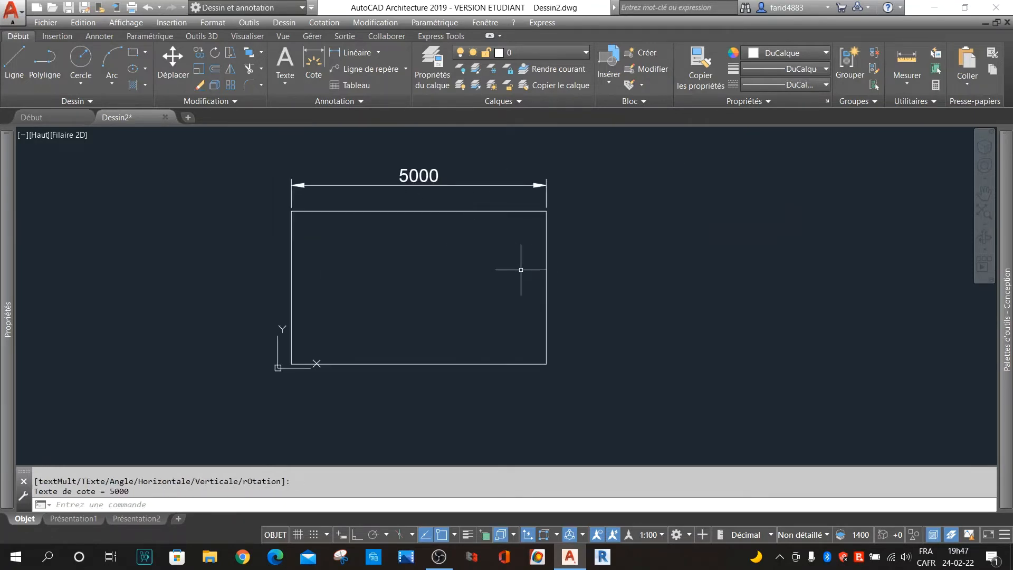
{"action": "left_click", "coordinate": [369, 68]}
{"action": "left_click", "coordinate": [554, 287]}
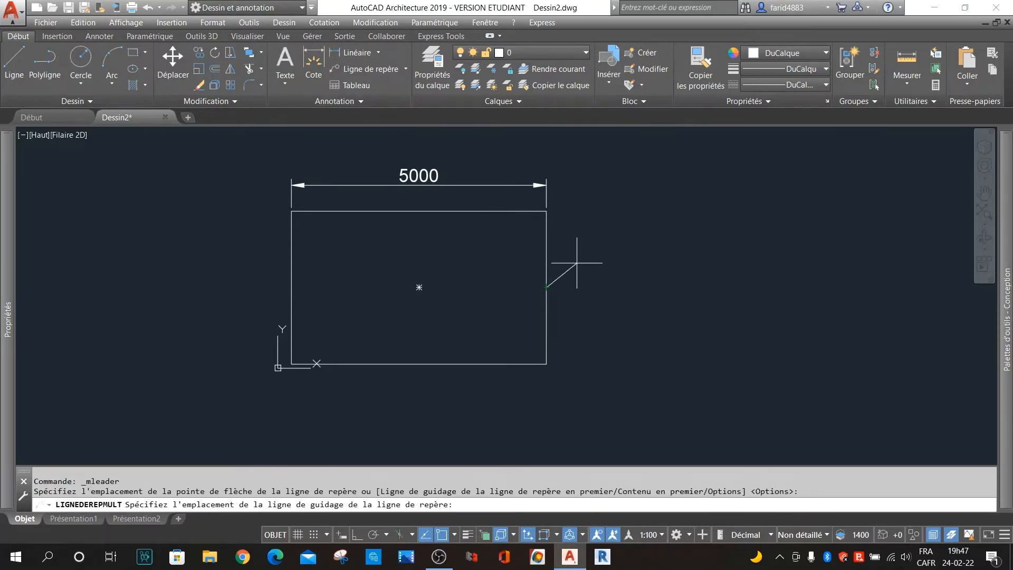
{"action": "left_click", "coordinate": [577, 265]}
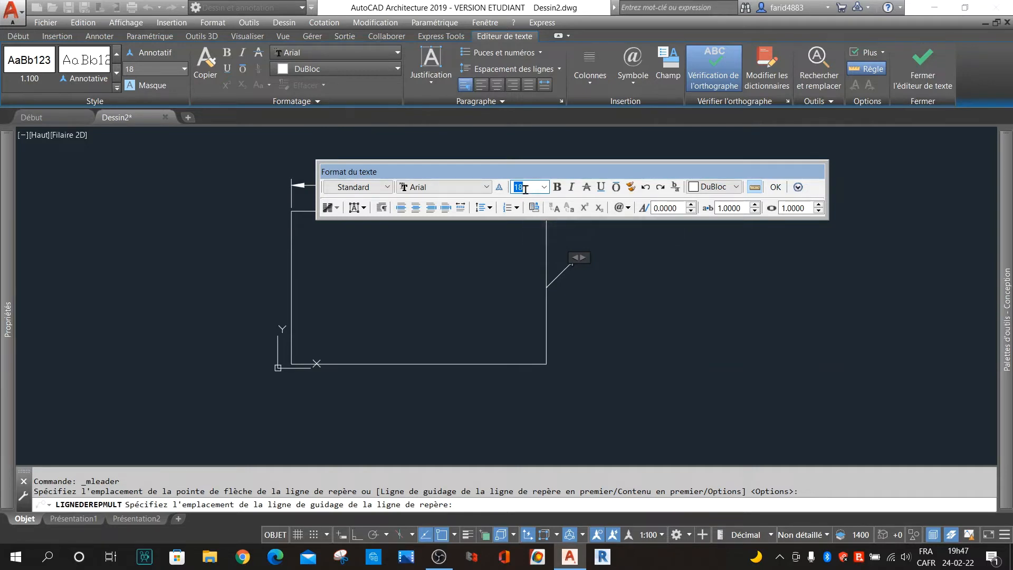
{"action": "left_click", "coordinate": [774, 187]}
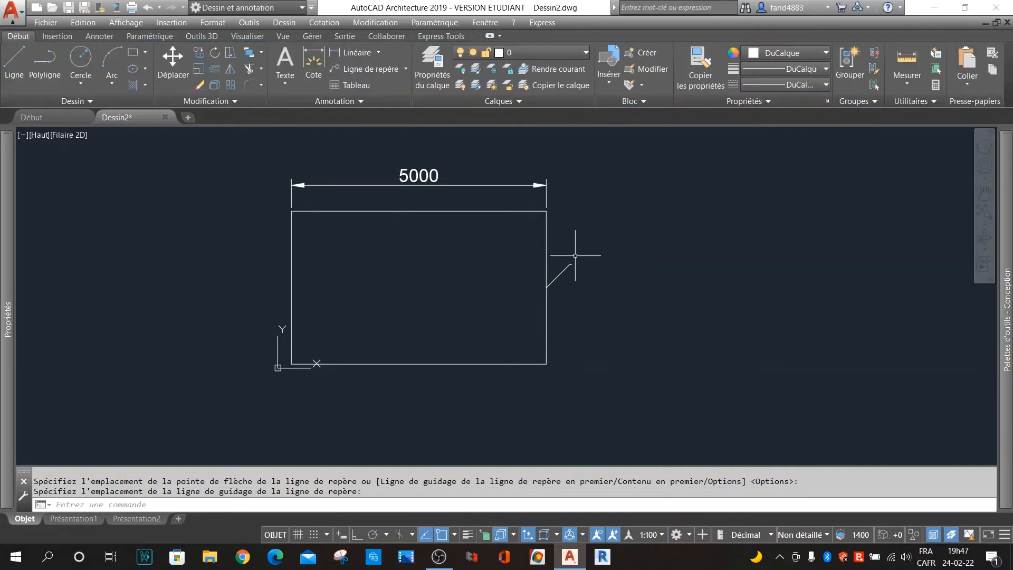
{"action": "left_click", "coordinate": [602, 243]}
{"action": "left_click", "coordinate": [562, 290]}
{"action": "key", "text": "Delete"}
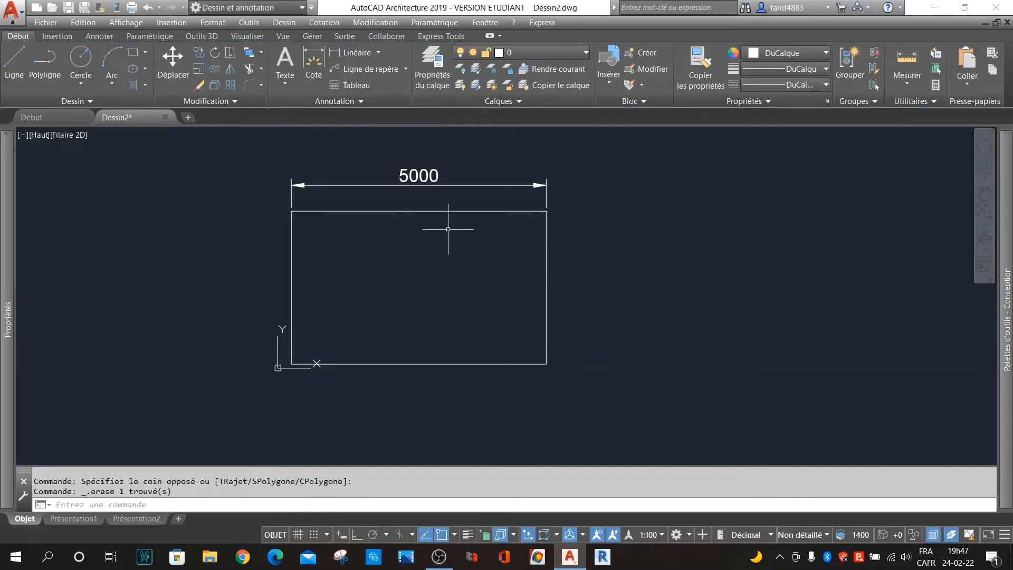
- Set the arrowhead size of multileader style 1.100 to 4, review its scale, and finish editing the style
{"action": "left_click", "coordinate": [346, 103]}
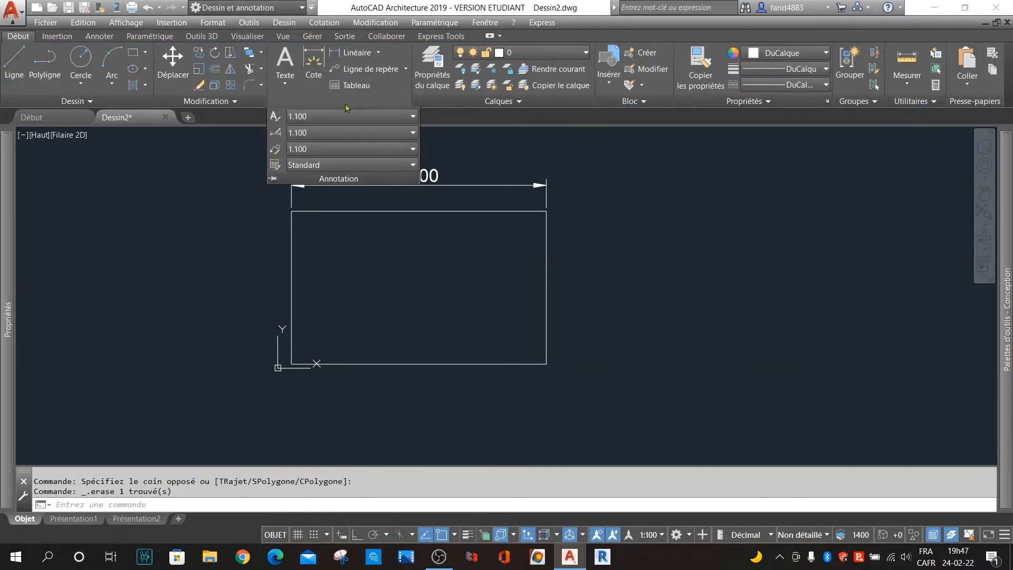
{"action": "left_click", "coordinate": [275, 150]}
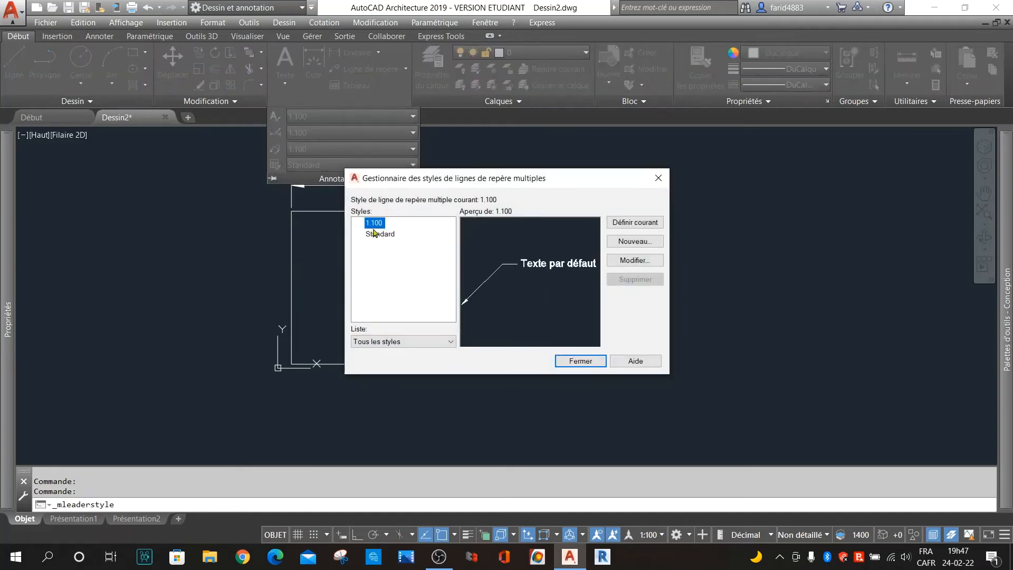
{"action": "left_click", "coordinate": [644, 260]}
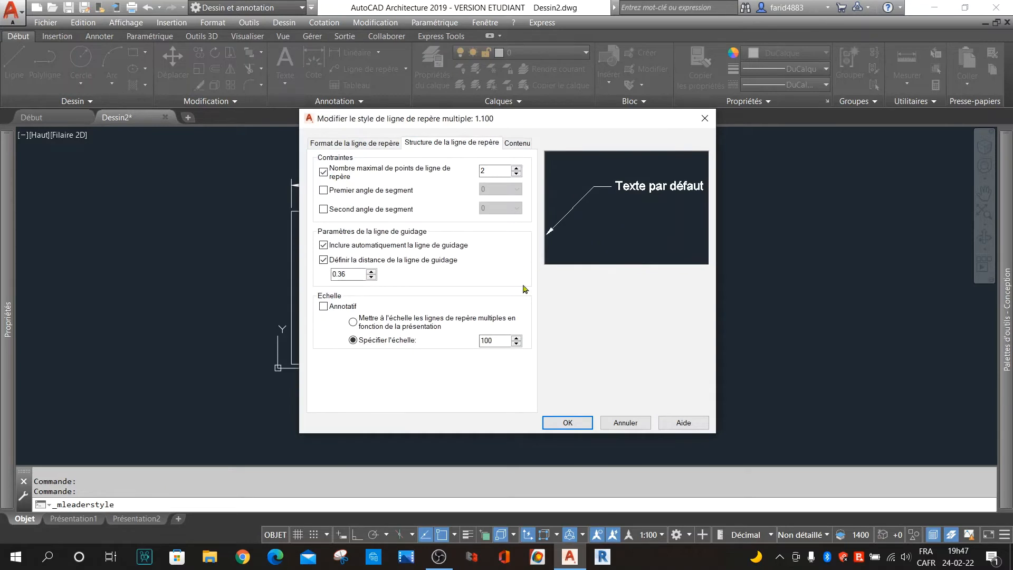
{"action": "left_click", "coordinate": [348, 144]}
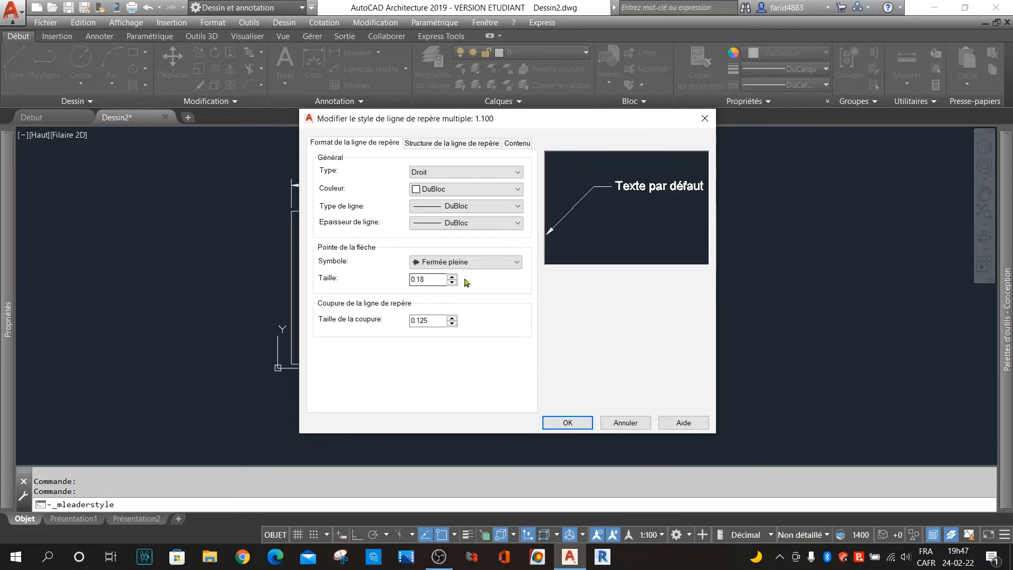
{"action": "left_click", "coordinate": [429, 279]}
{"action": "left_click", "coordinate": [456, 144]}
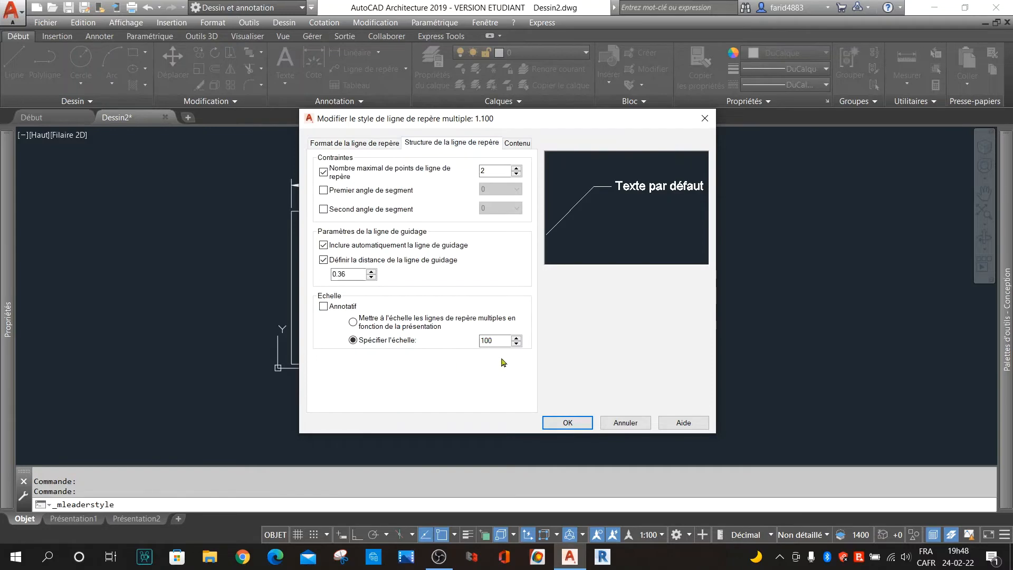
{"action": "left_click", "coordinate": [567, 422]}
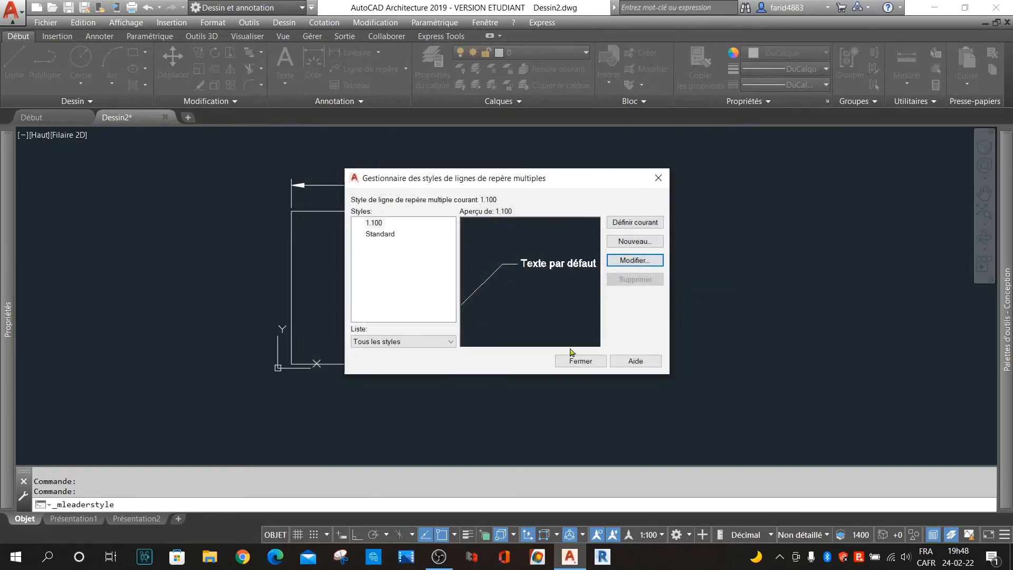
{"action": "left_click", "coordinate": [579, 360]}
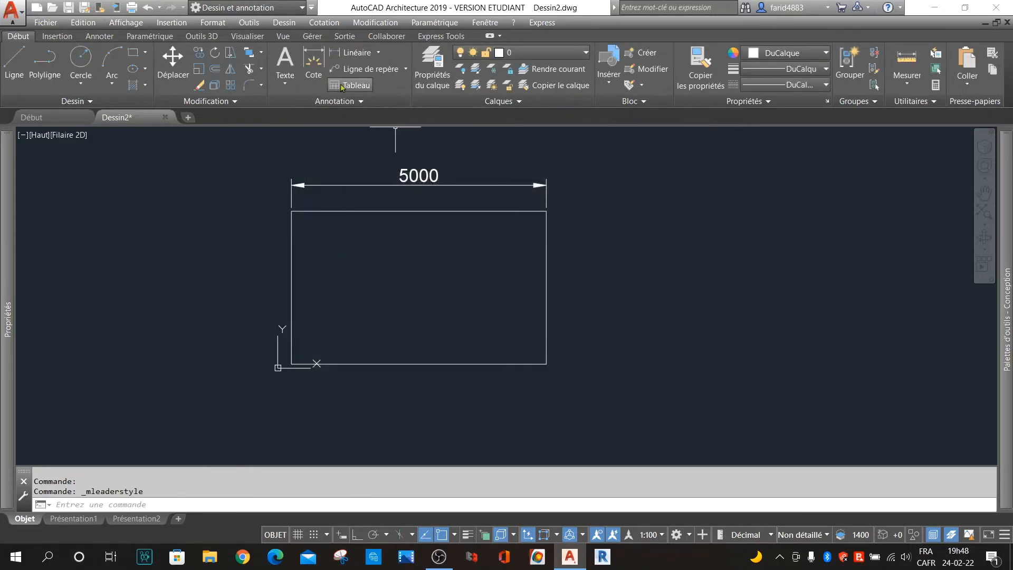
- Draw a test multileader off the rectangle's right edge, inspect its text height, and end it without text
{"action": "left_click", "coordinate": [369, 69]}
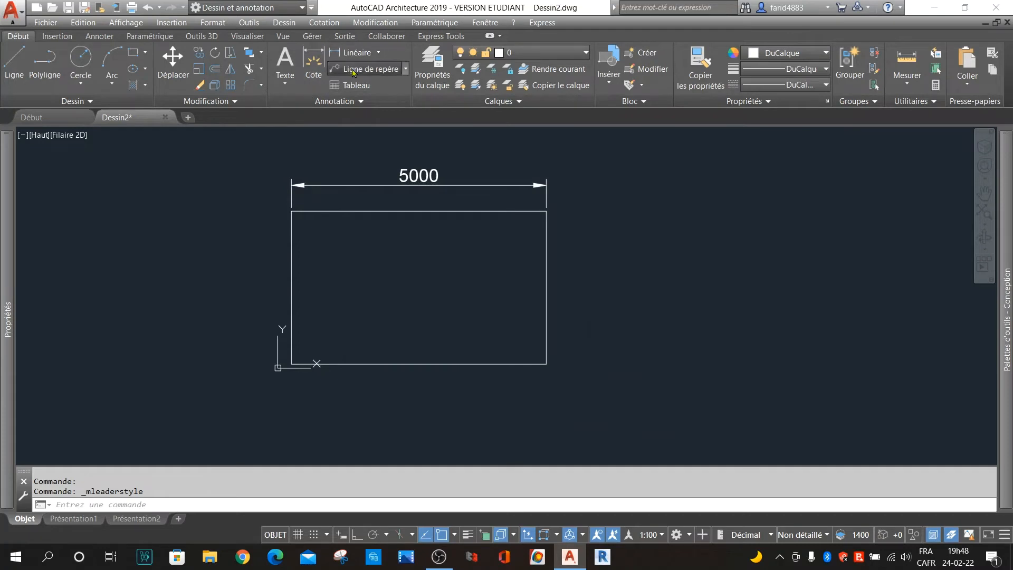
{"action": "left_click", "coordinate": [539, 289]}
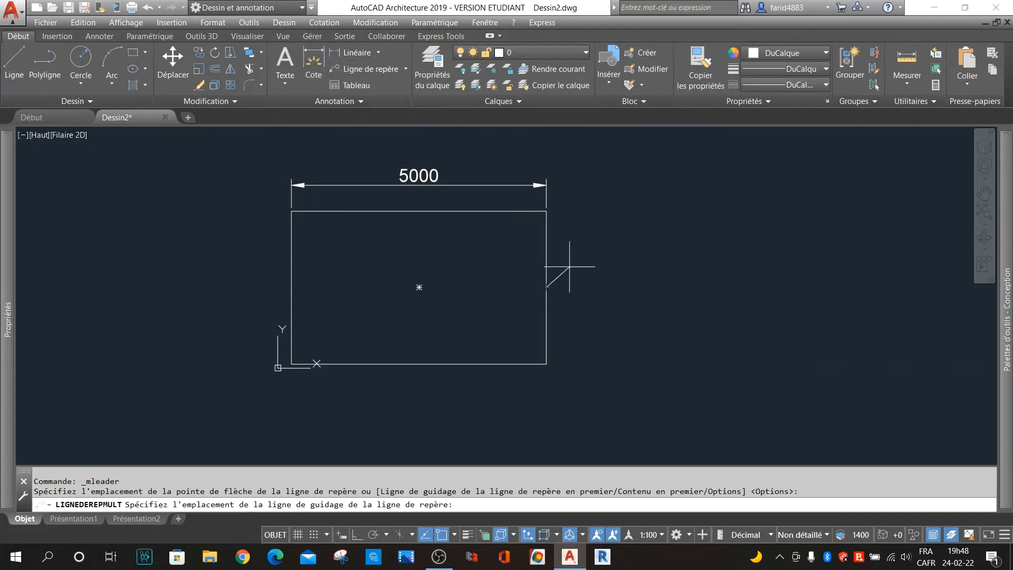
{"action": "left_click", "coordinate": [574, 262]}
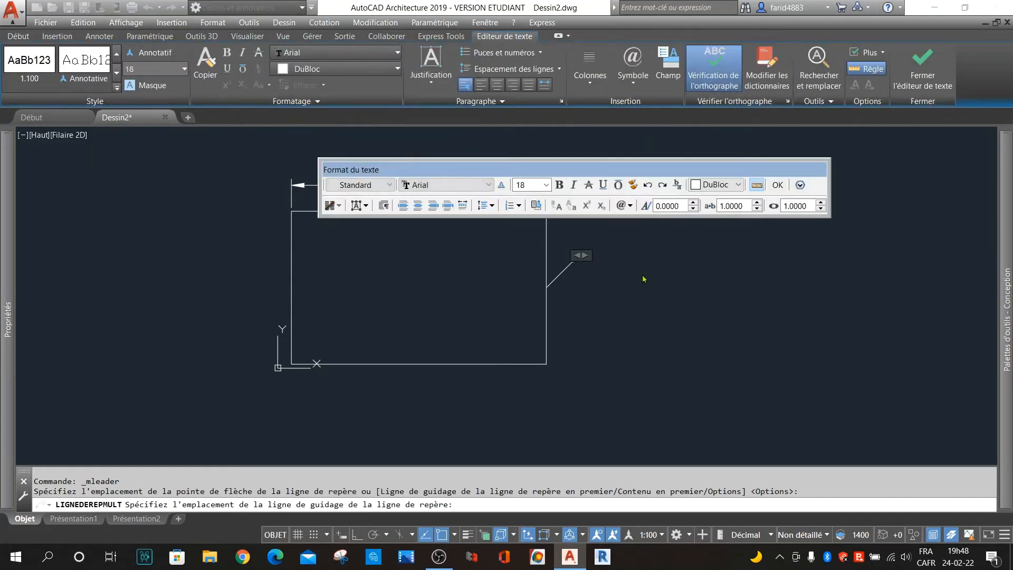
{"action": "left_click", "coordinate": [545, 185]}
{"action": "left_click", "coordinate": [546, 186]}
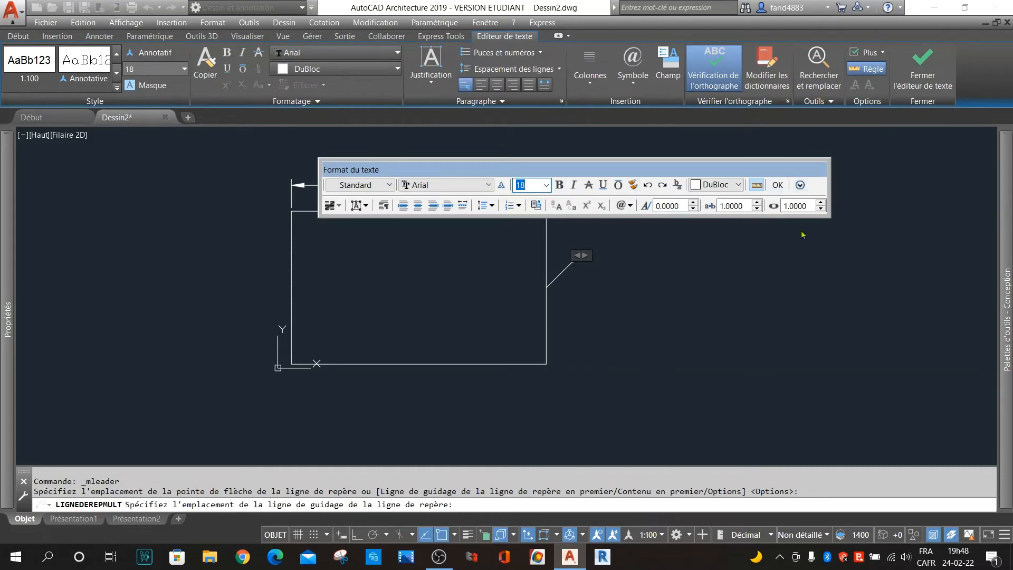
{"action": "left_click", "coordinate": [777, 186]}
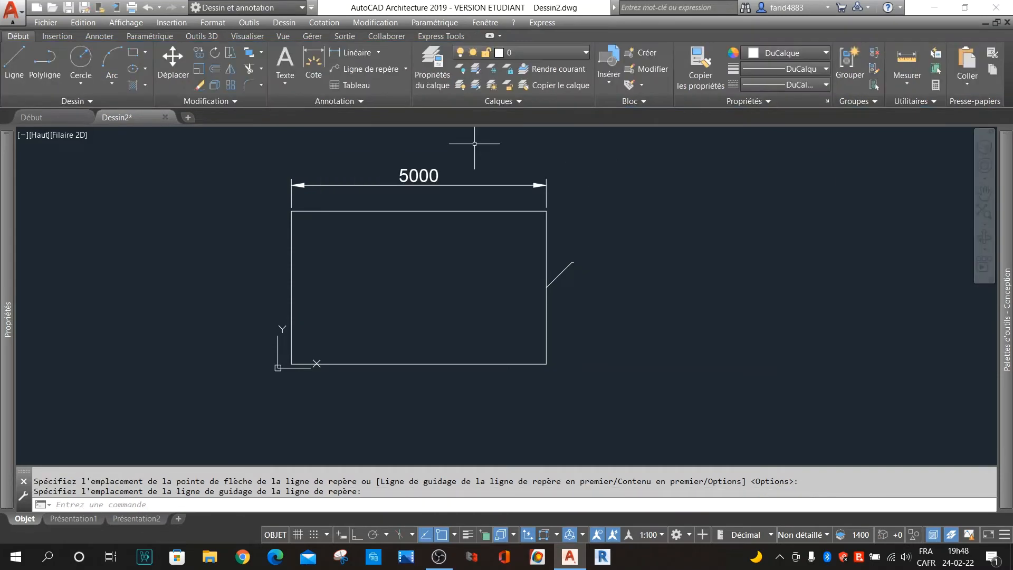
- Reopen multileader style 1.100 for modification and set its arrowhead size to 0.18
{"action": "left_click", "coordinate": [351, 103]}
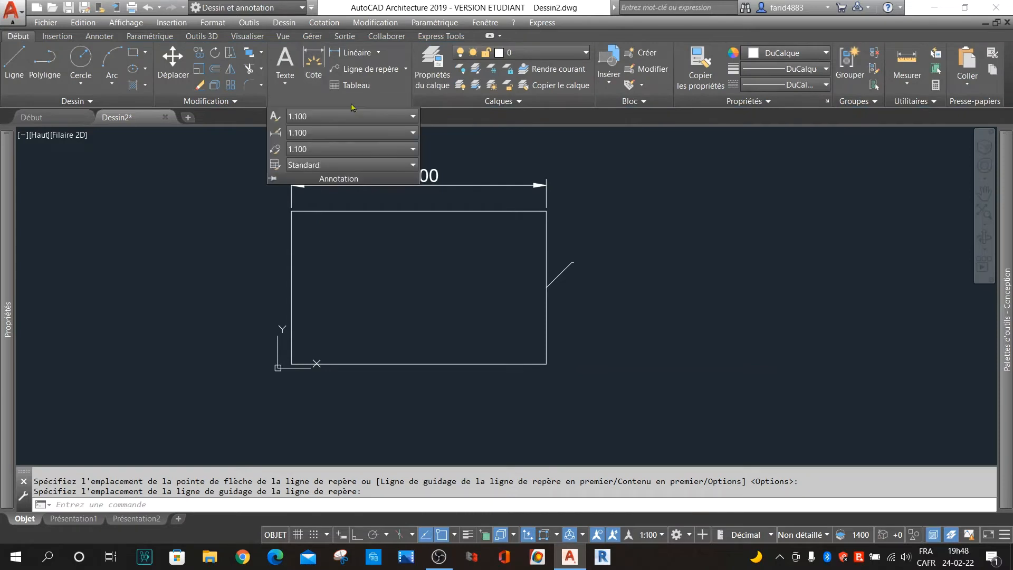
{"action": "left_click", "coordinate": [276, 150]}
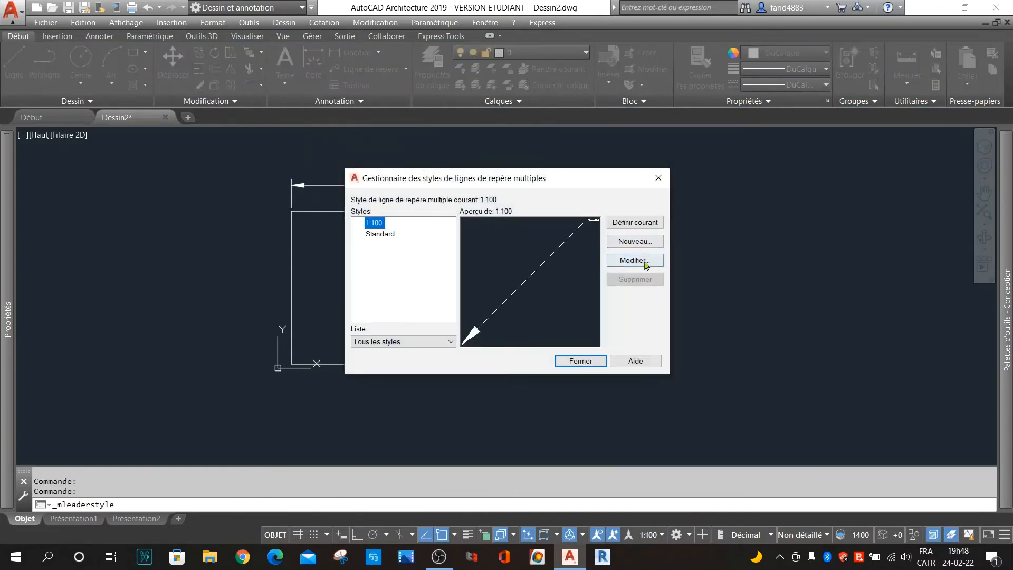
{"action": "left_click", "coordinate": [643, 261]}
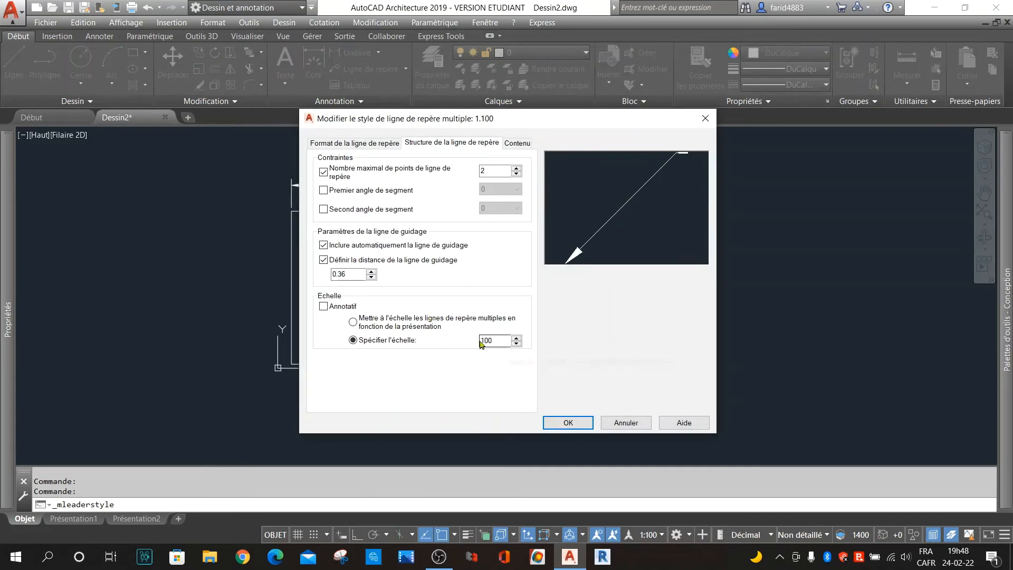
{"action": "left_click", "coordinate": [347, 143]}
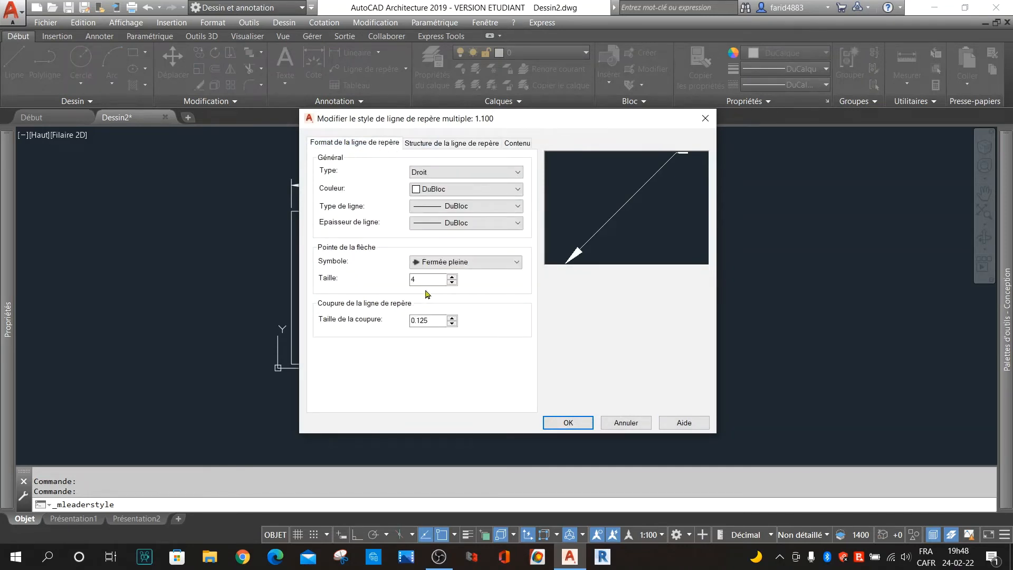
{"action": "left_click_drag", "start_coordinate": [423, 279], "coordinate": [404, 279]}
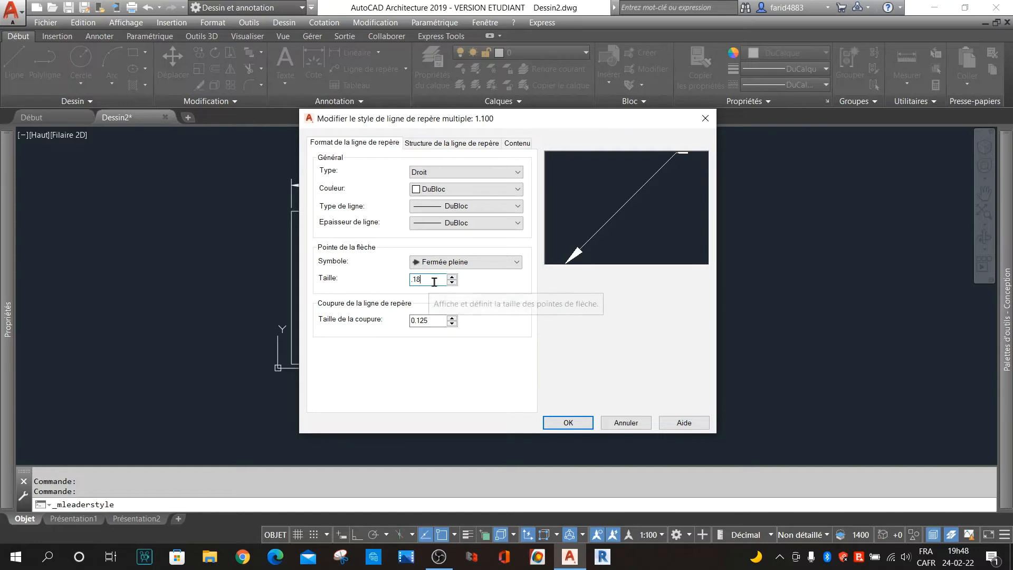
{"action": "left_click", "coordinate": [412, 279]}
{"action": "type", "text": "0"}
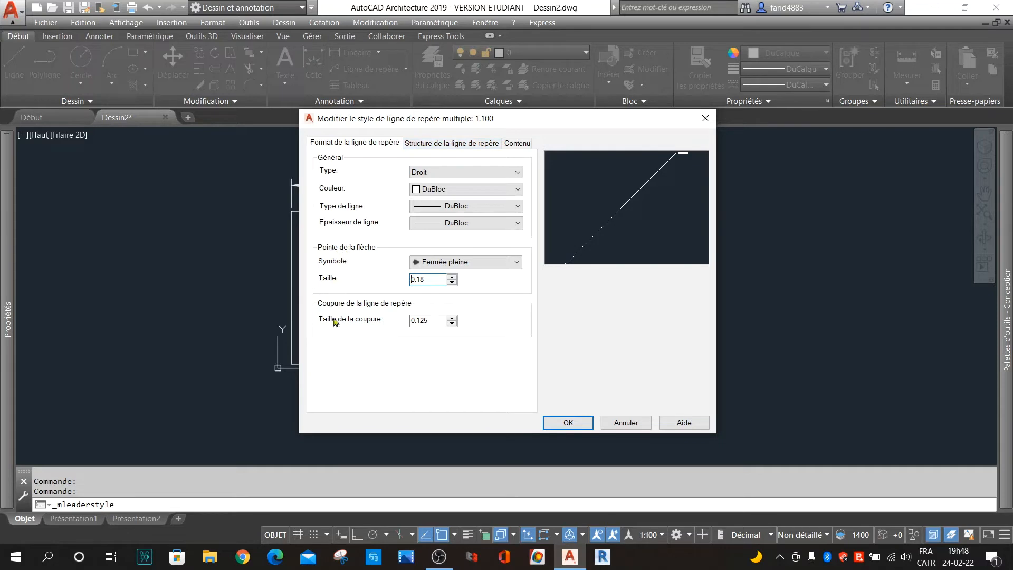
- Increase the text height of multileader style 1.100 so leader text is 400 units high at scale 100, and finish editing the styles
{"action": "left_click", "coordinate": [432, 144]}
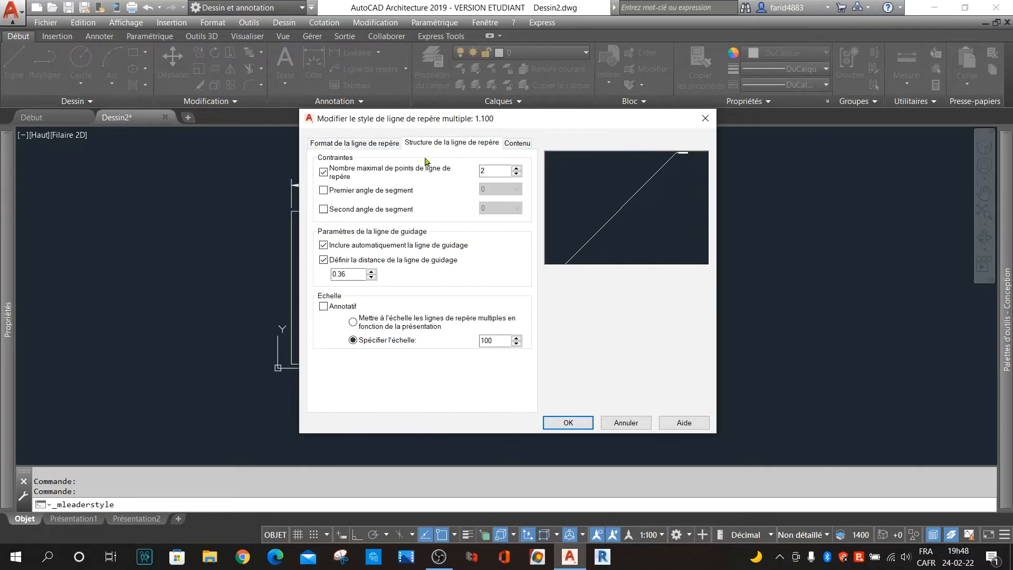
{"action": "left_click", "coordinate": [525, 144]}
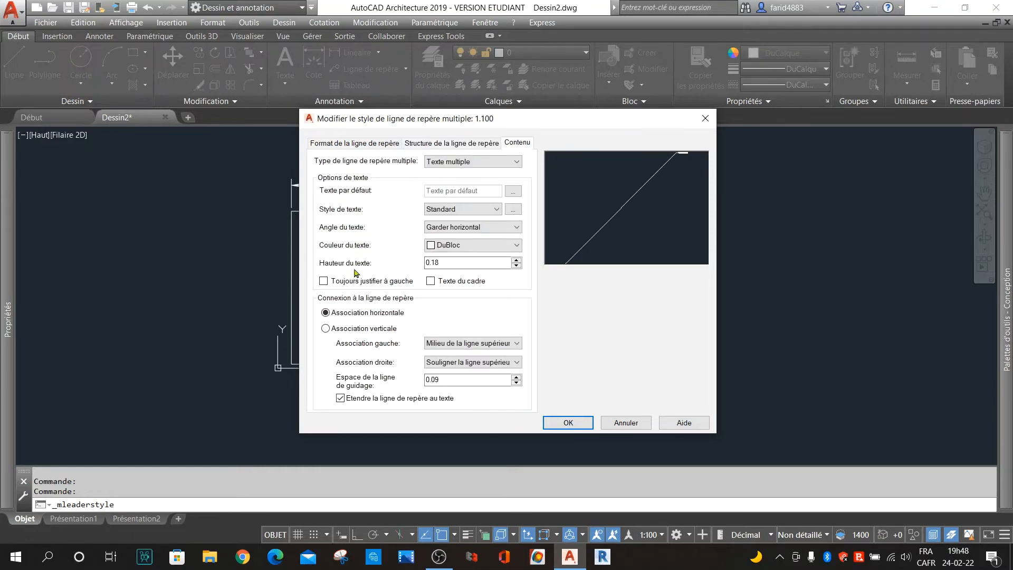
{"action": "left_click_drag", "start_coordinate": [445, 261], "coordinate": [414, 264]}
{"action": "left_click", "coordinate": [568, 422]}
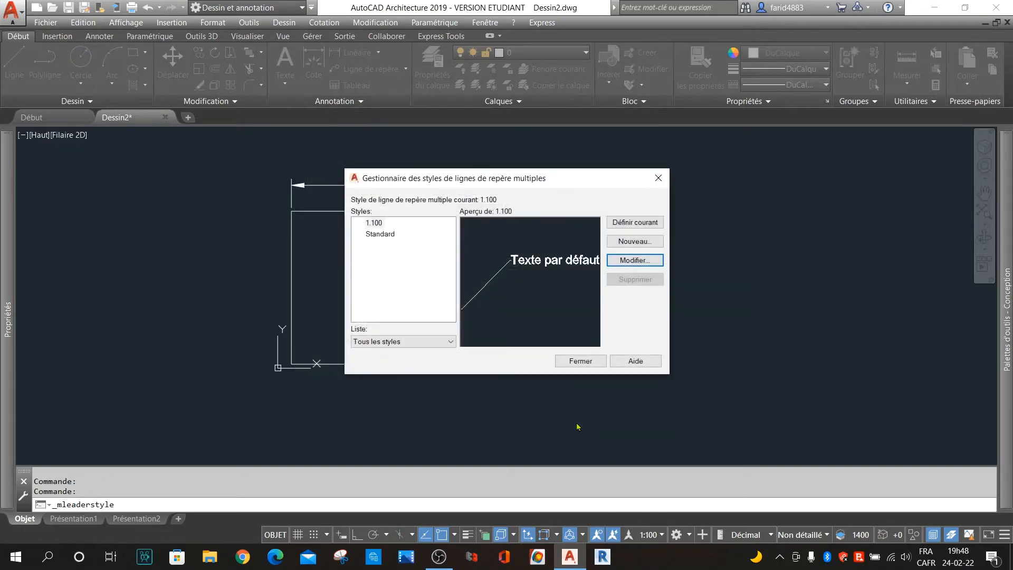
{"action": "left_click", "coordinate": [580, 362]}
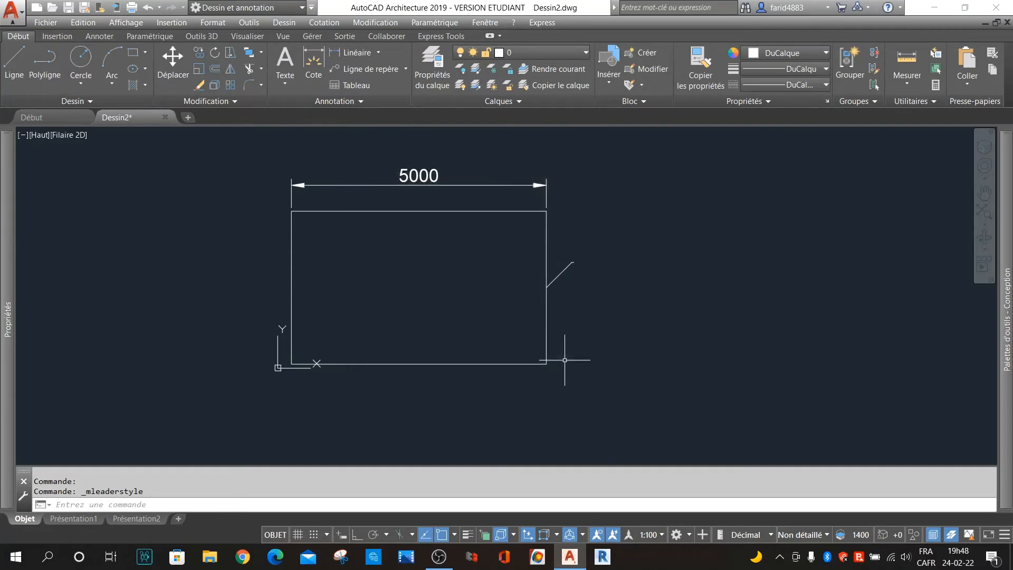
- Delete the blank leader and add a multileader reading "ABC" from the midpoint of the rectangle's right edge
{"action": "left_click", "coordinate": [566, 268]}
{"action": "key", "text": "Delete"}
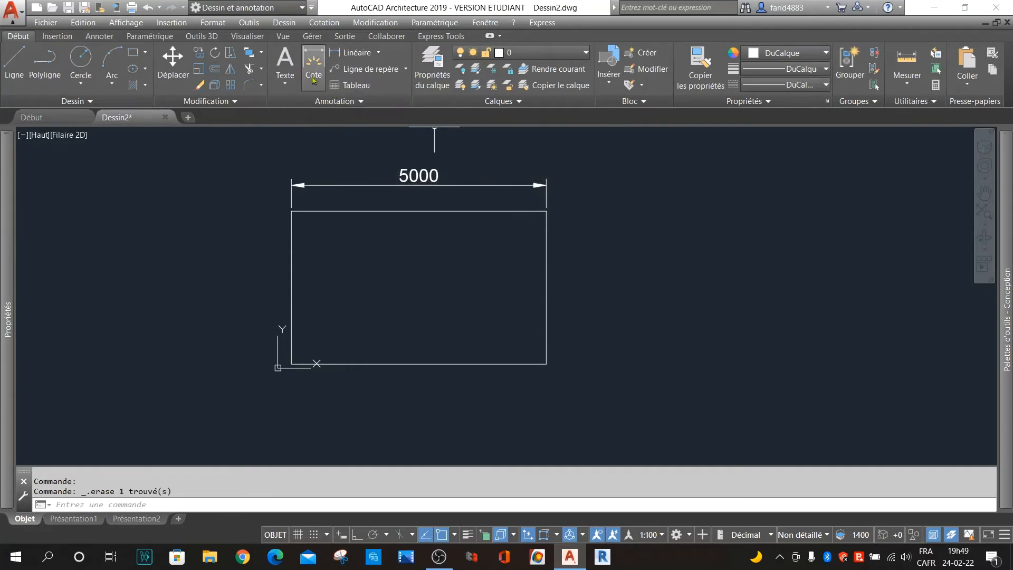
{"action": "left_click", "coordinate": [338, 71]}
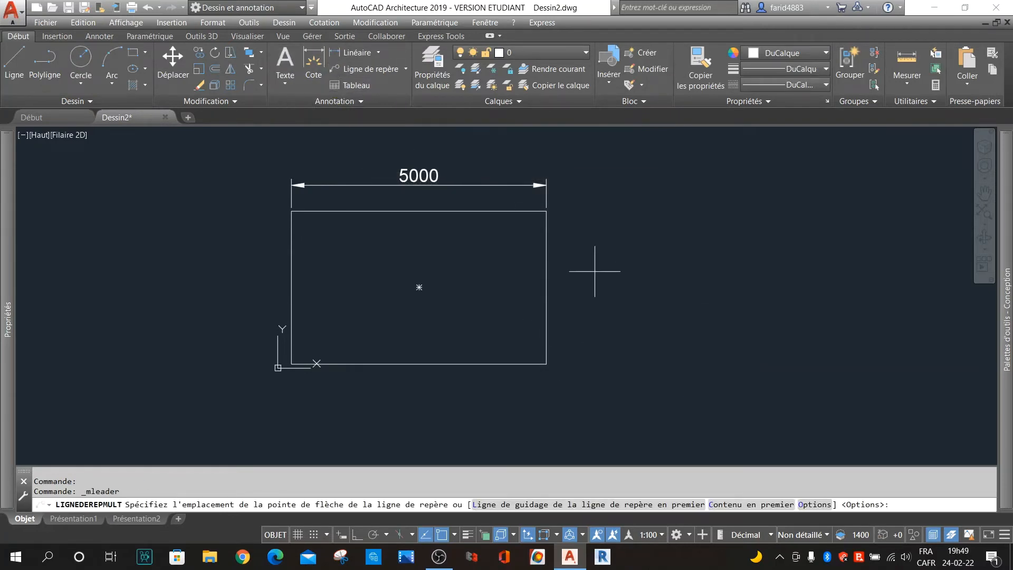
{"action": "left_click", "coordinate": [546, 287]}
{"action": "left_click", "coordinate": [570, 263]}
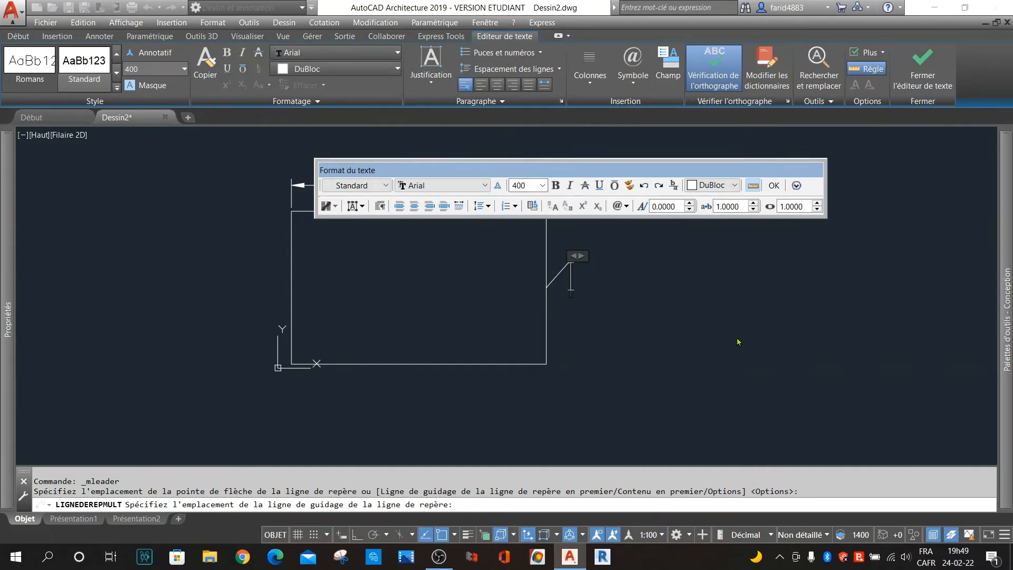
{"action": "type", "text": "ABC"}
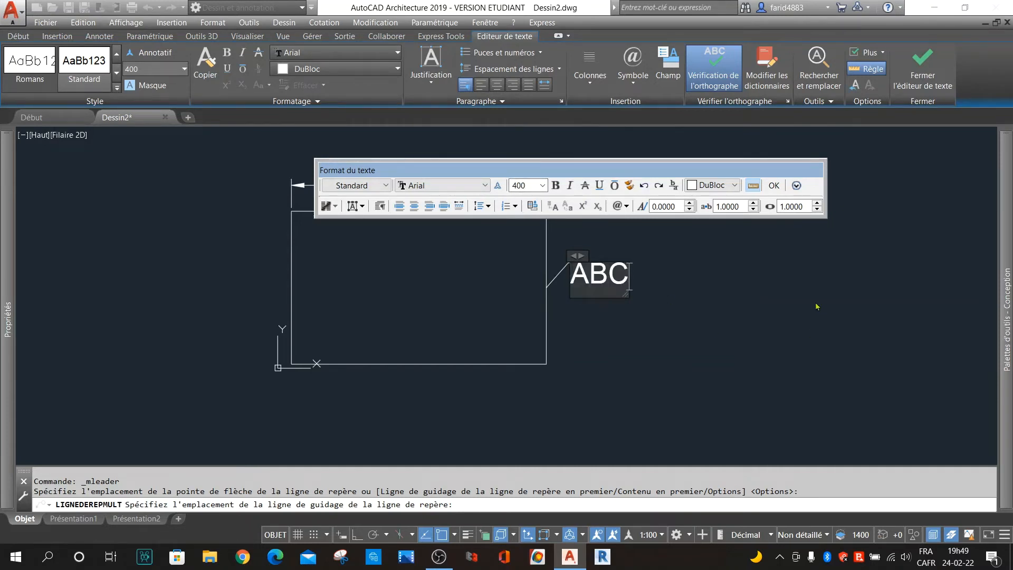
{"action": "left_click", "coordinate": [774, 186]}
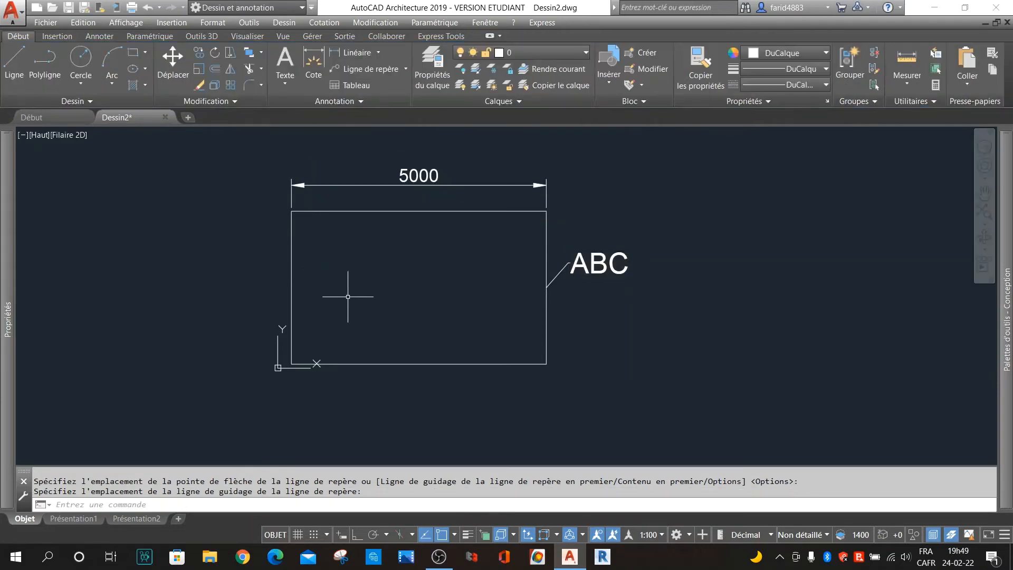
- Add multiline text reading "ABC" inside the model-space rectangle using text style 1.100 at height 400
{"action": "type", "text": "t"}
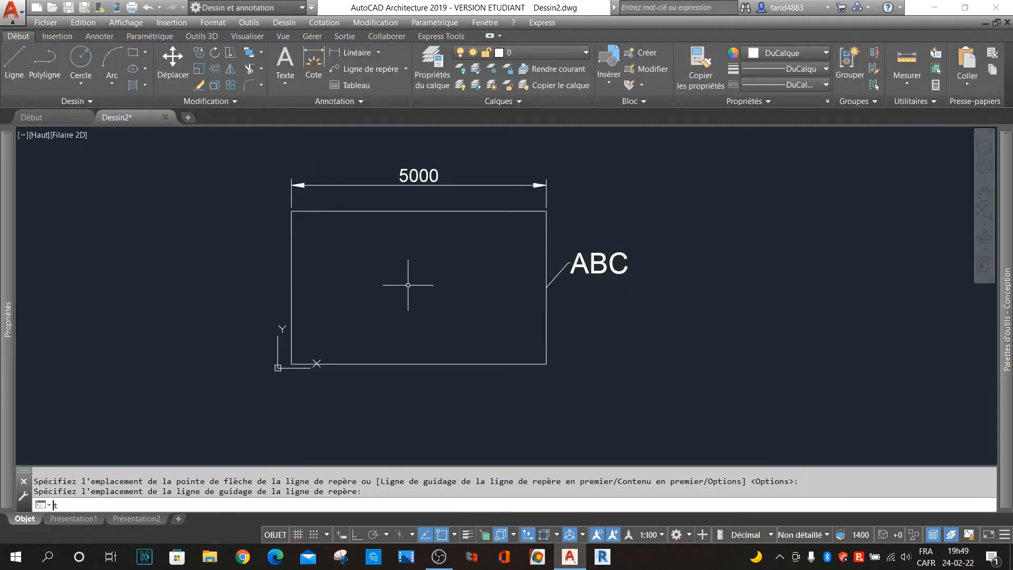
{"action": "type", "text": "at"}
{"action": "key", "text": "Return"}
{"action": "left_click", "coordinate": [382, 261]}
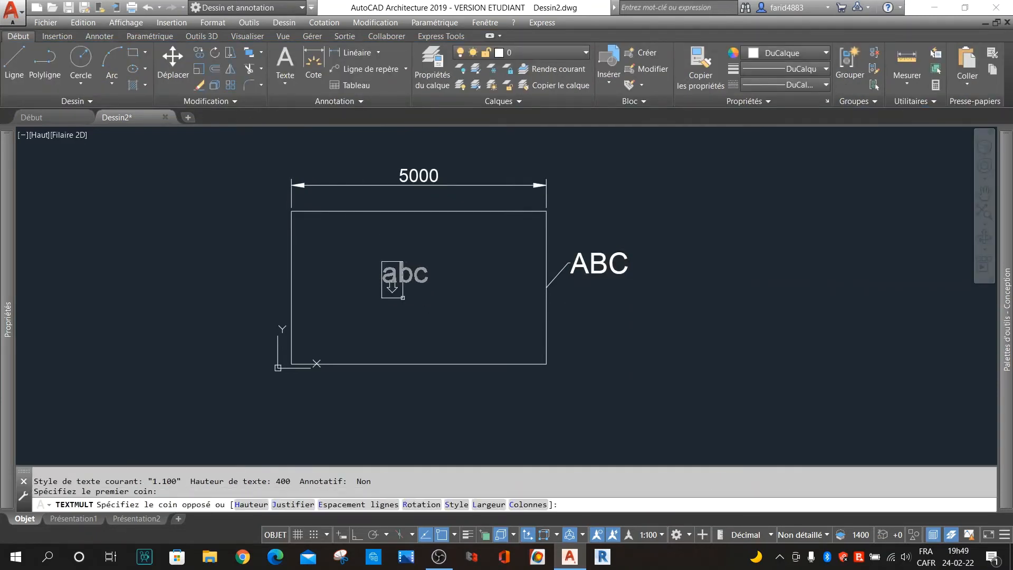
{"action": "left_click", "coordinate": [470, 294]}
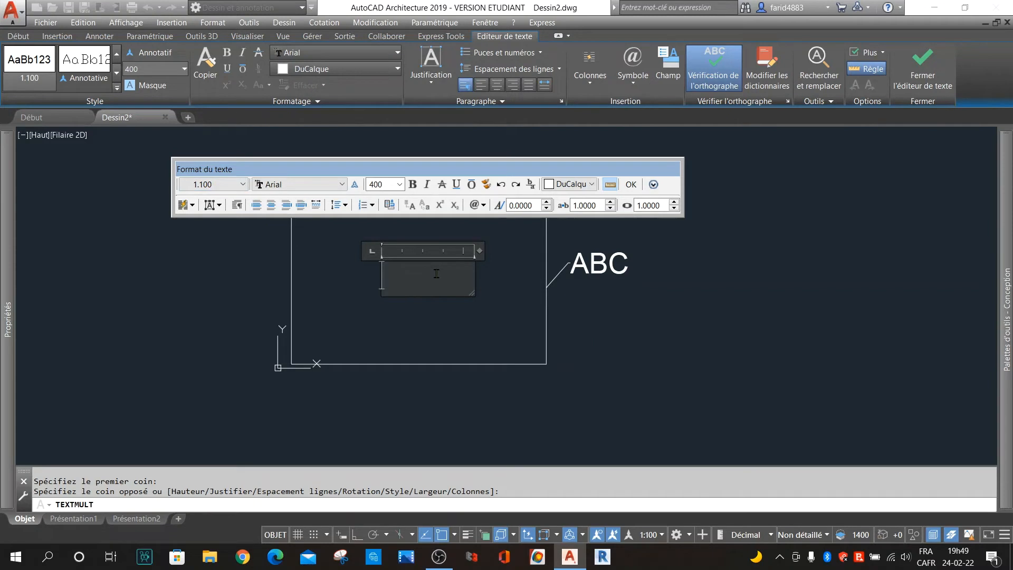
{"action": "type", "text": "ABC"}
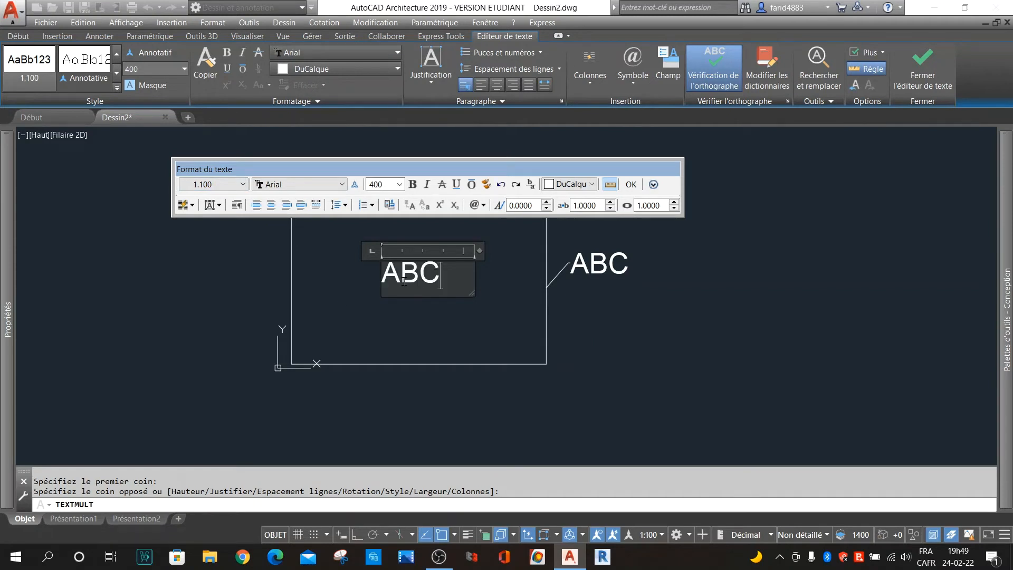
{"action": "left_click", "coordinate": [634, 187]}
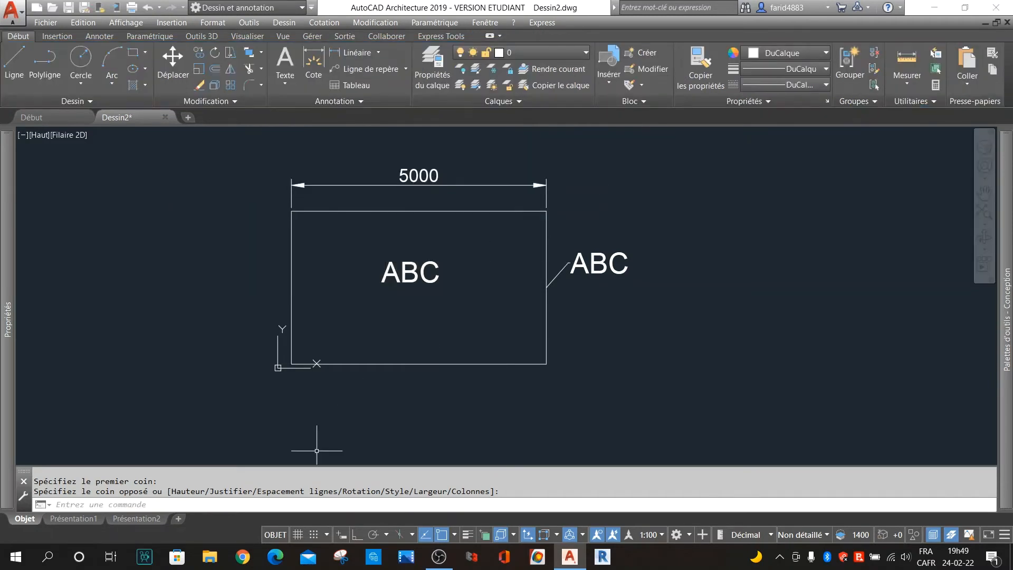
- In layout Présentation1, pan the 1:100 viewport's contents so its rectangle lines up level with the paper-space rectangle for comparison
{"action": "left_click", "coordinate": [89, 520]}
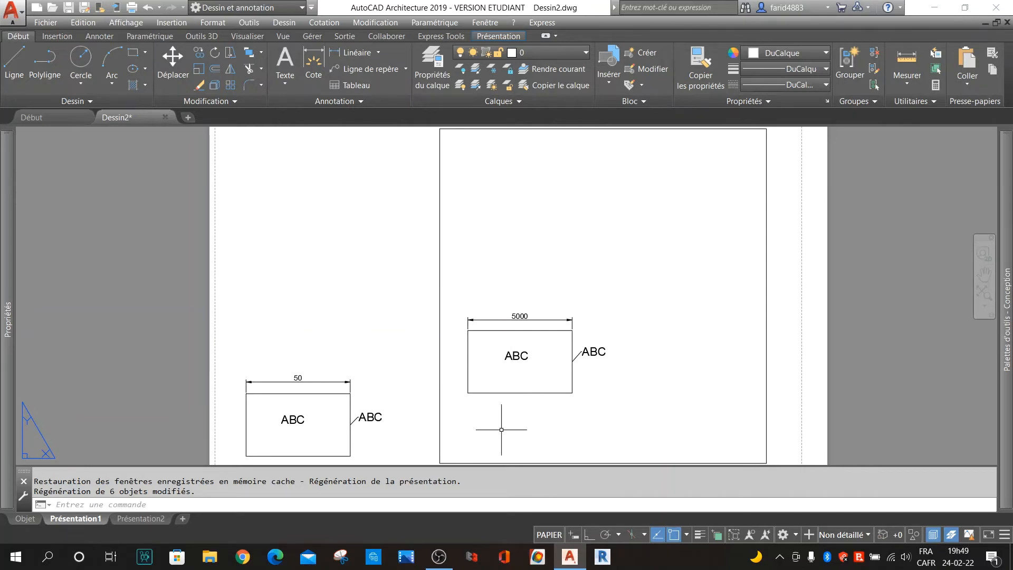
{"action": "scroll", "coordinate": [916, 402], "scroll_direction": "up", "scroll_amount": 4}
{"action": "mouse_move", "coordinate": [533, 350]}
{"action": "middle_mouse_down"}
{"action": "mouse_move", "coordinate": [682, 321]}
{"action": "mouse_move", "coordinate": [1012, 311]}
{"action": "mouse_move", "coordinate": [1012, 299]}
{"action": "middle_mouse_up"}
{"action": "middle_click_drag", "start_coordinate": [714, 307], "coordinate": [941, 319]}
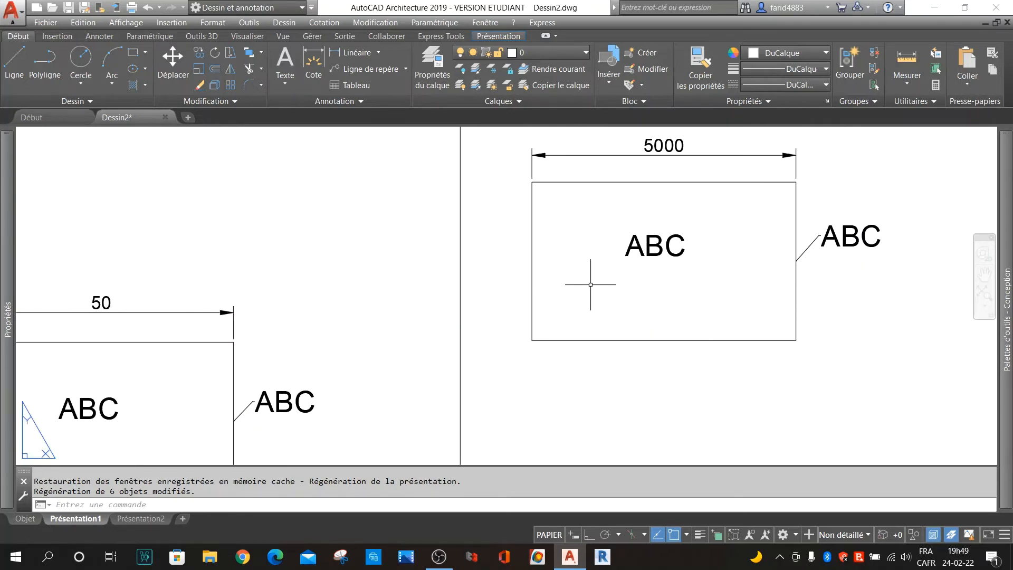
{"action": "mouse_move", "coordinate": [585, 353]}
{"action": "middle_mouse_down"}
{"action": "mouse_move", "coordinate": [658, 278]}
{"action": "mouse_move", "coordinate": [641, 290]}
{"action": "middle_mouse_up"}
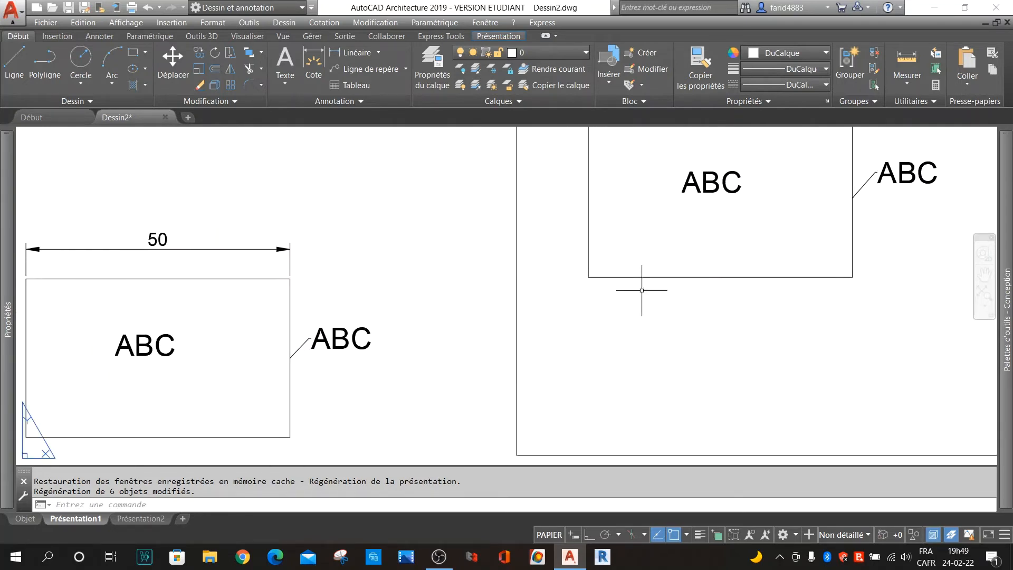
{"action": "double_click", "coordinate": [730, 349]}
{"action": "middle_click_drag", "start_coordinate": [791, 326], "coordinate": [740, 486]}
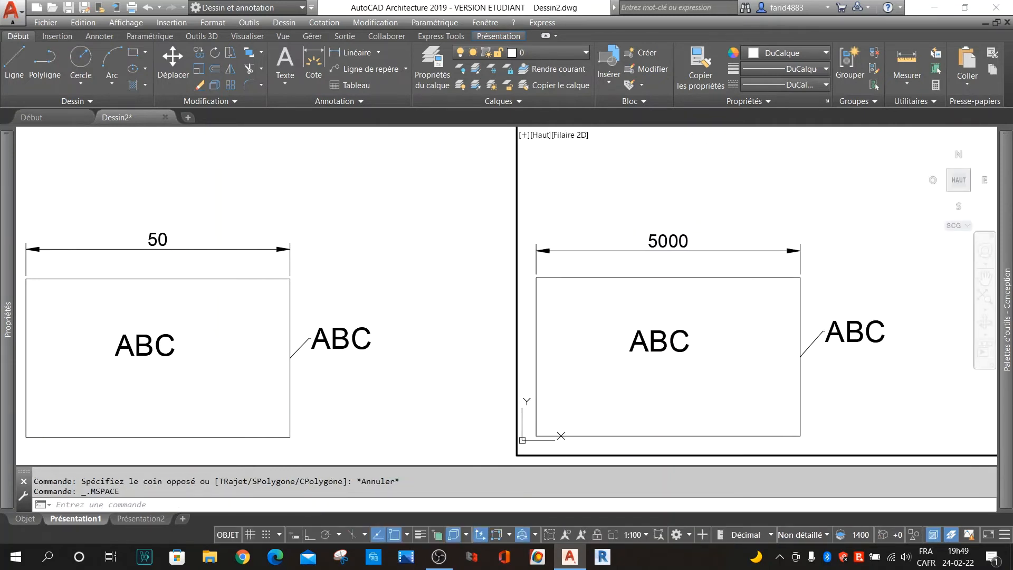
{"action": "middle_click_drag", "start_coordinate": [661, 370], "coordinate": [665, 368]}
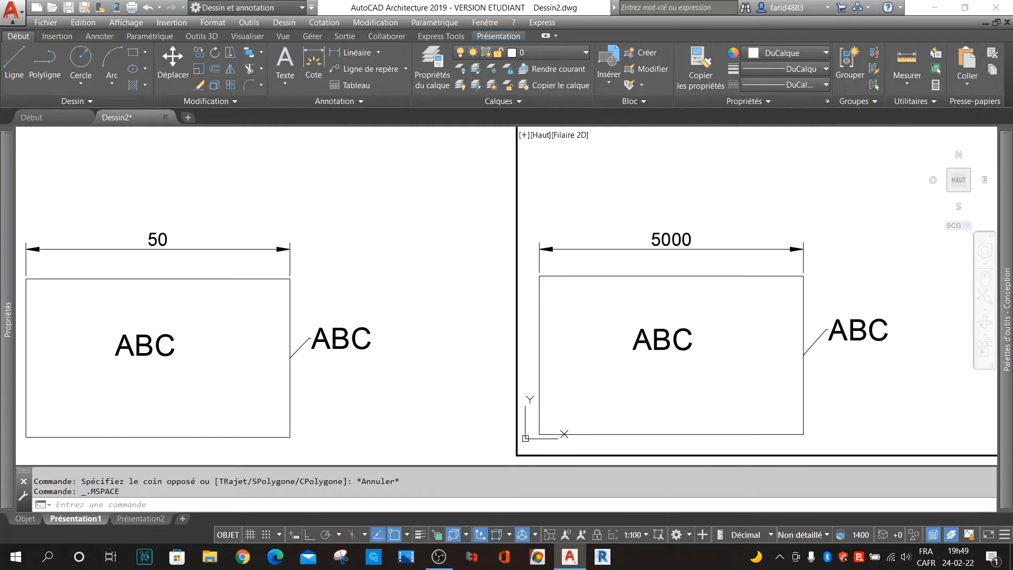
{"action": "double_click", "coordinate": [427, 338]}
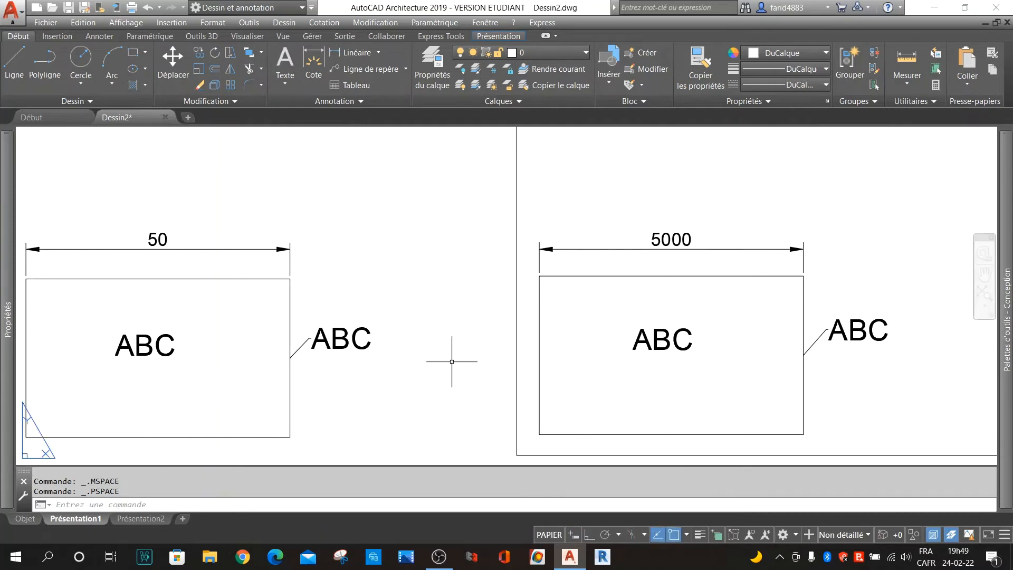
{"action": "middle_click_drag", "start_coordinate": [425, 362], "coordinate": [491, 341]}
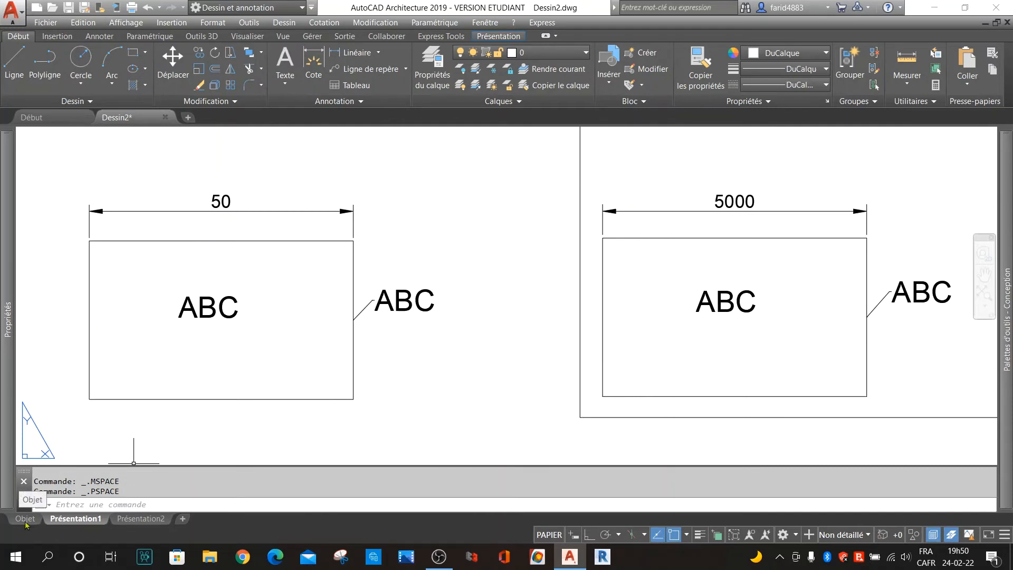
{"action": "mouse_move", "coordinate": [72, 524]}
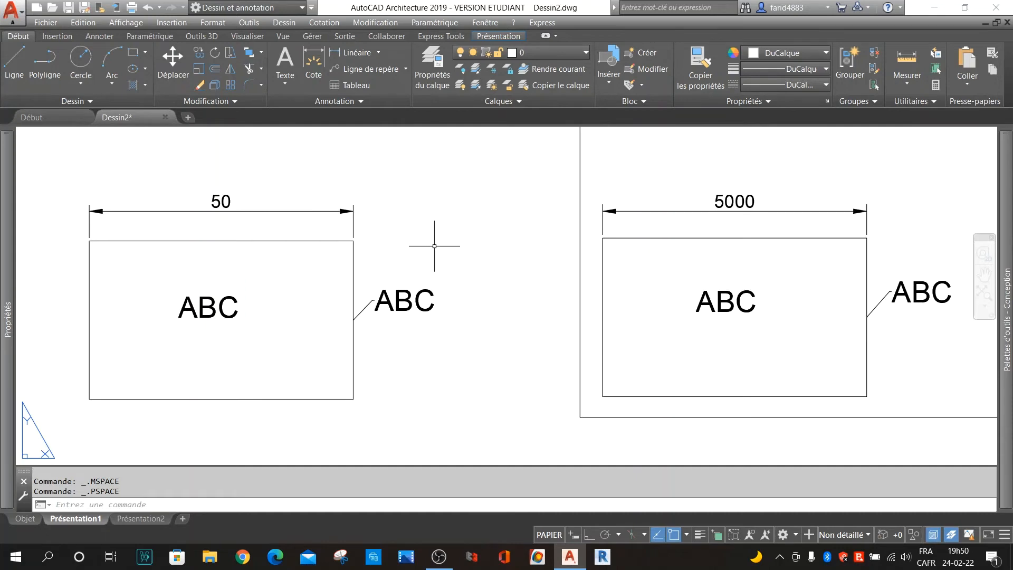
{"action": "left_click", "coordinate": [486, 201]}
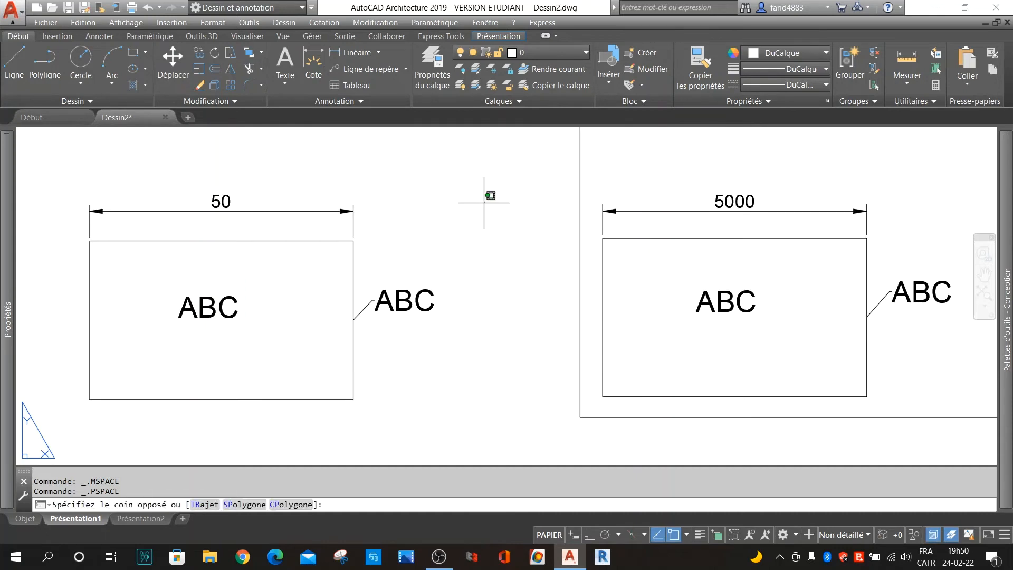
{"action": "left_click", "coordinate": [452, 228]}
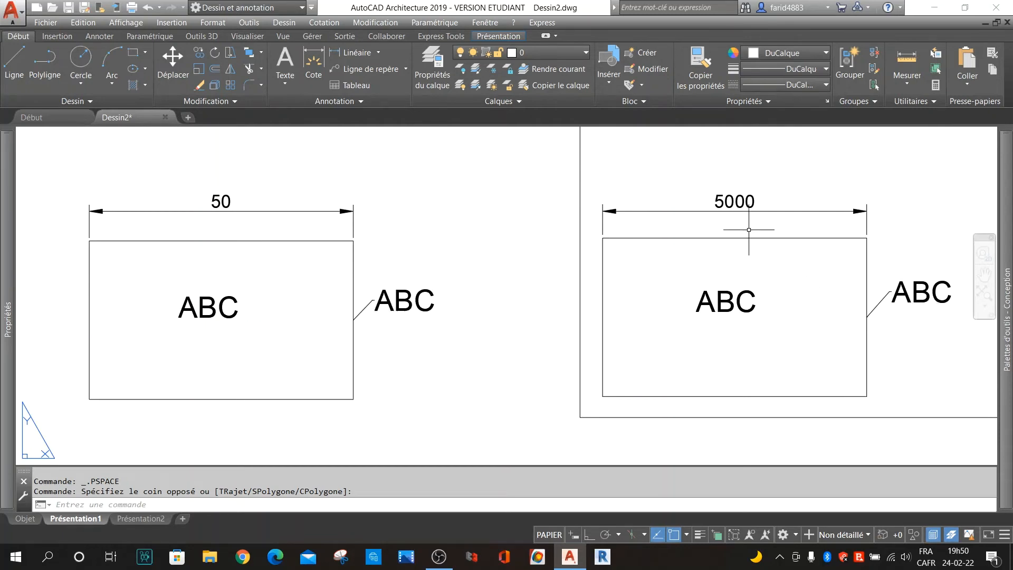
{"action": "left_click", "coordinate": [534, 324]}
{"action": "left_click", "coordinate": [470, 343]}
- Examine the Standard style in the table style manager and close it without making changes
{"action": "scroll", "coordinate": [484, 345], "scroll_direction": "down", "scroll_amount": 2}
{"action": "scroll", "coordinate": [484, 345], "scroll_direction": "down", "scroll_amount": 2}
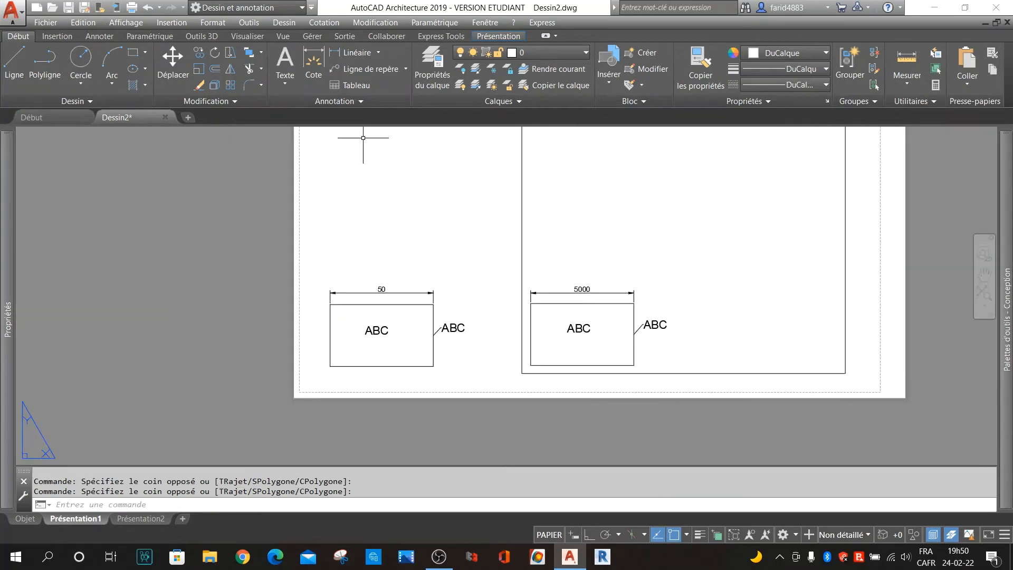
{"action": "left_click", "coordinate": [357, 103]}
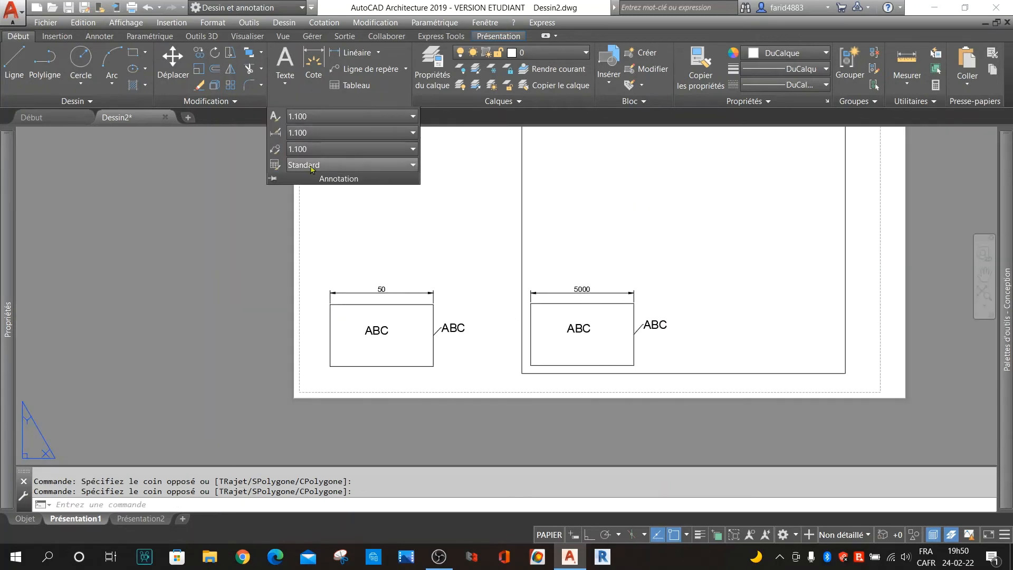
{"action": "left_click", "coordinate": [275, 167]}
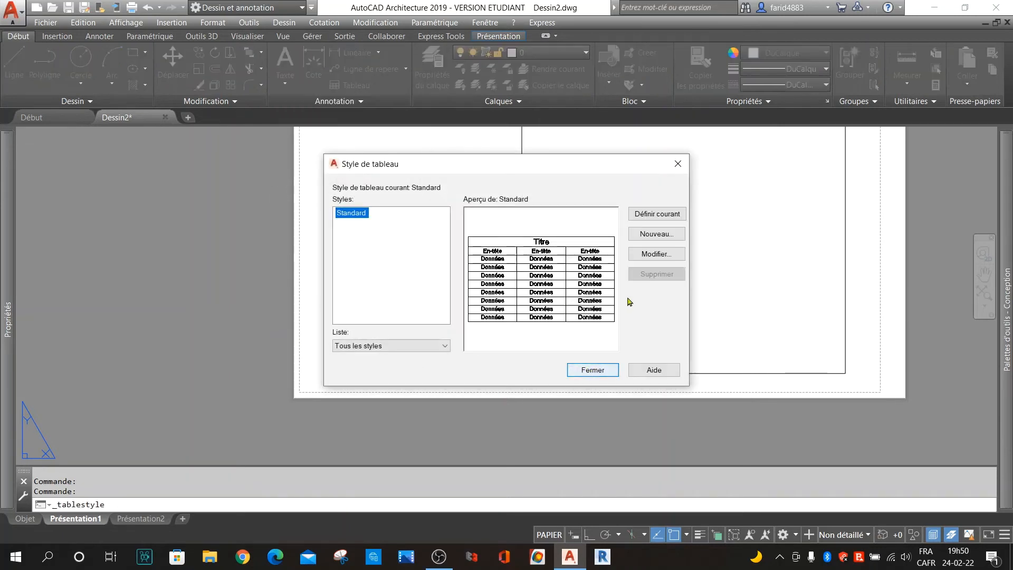
{"action": "left_click", "coordinate": [593, 370]}
- Insert an empty Standard-style table with 2 columns 63.5 wide and 1 data row across the sheet's edge, beside the viewport
{"action": "scroll", "coordinate": [502, 289], "scroll_direction": "down", "scroll_amount": 8}
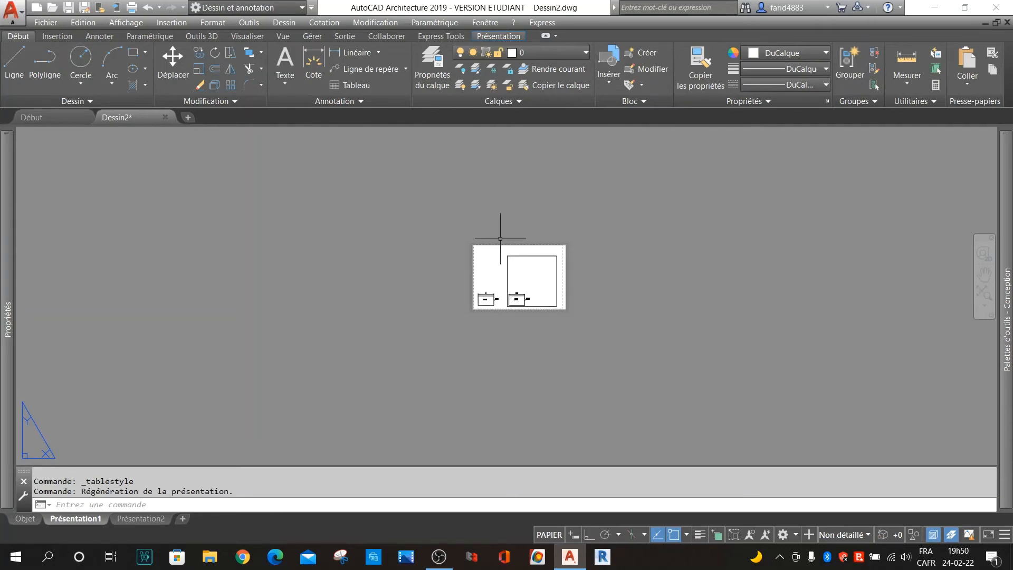
{"action": "scroll", "coordinate": [501, 230], "scroll_direction": "up", "scroll_amount": 6}
{"action": "scroll", "coordinate": [495, 260], "scroll_direction": "down", "scroll_amount": 3}
{"action": "scroll", "coordinate": [460, 369], "scroll_direction": "up", "scroll_amount": 4}
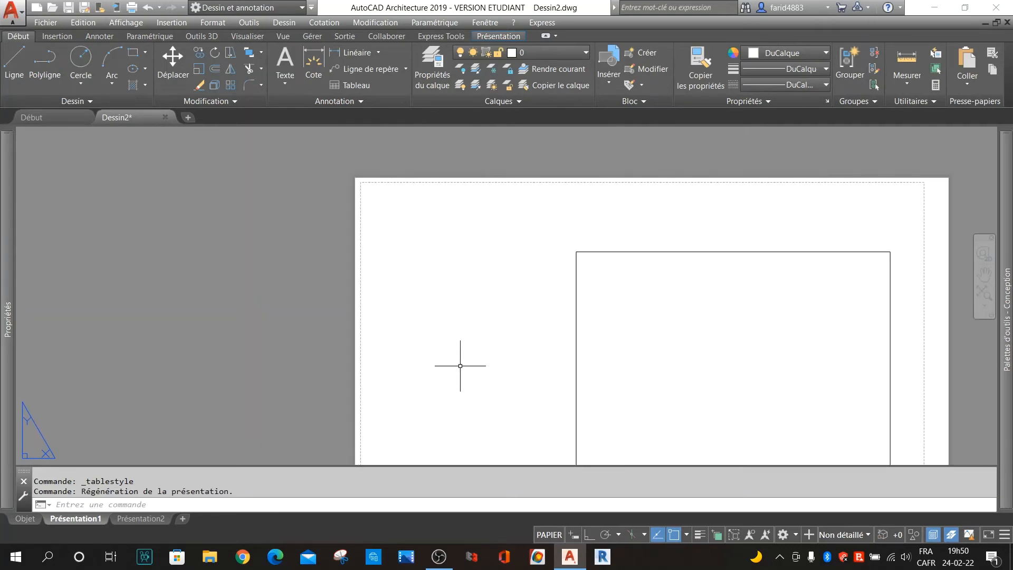
{"action": "left_click", "coordinate": [349, 86]}
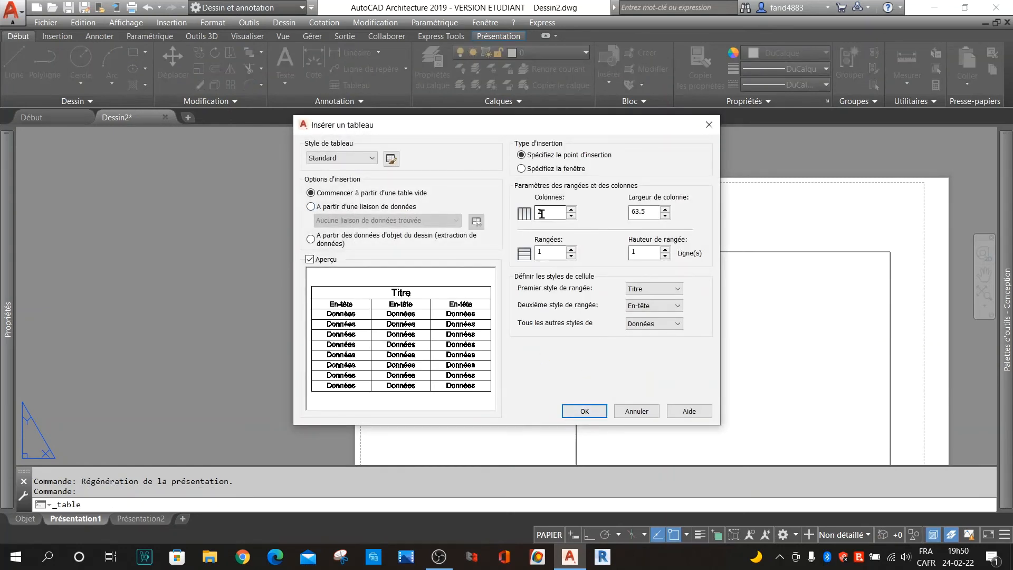
{"action": "left_click", "coordinate": [585, 412]}
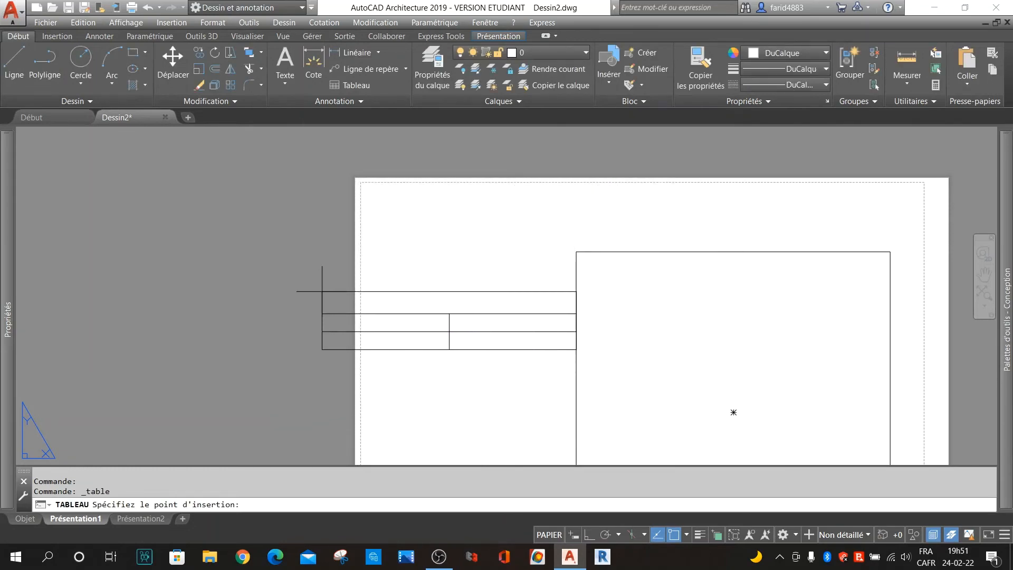
{"action": "left_click", "coordinate": [313, 289]}
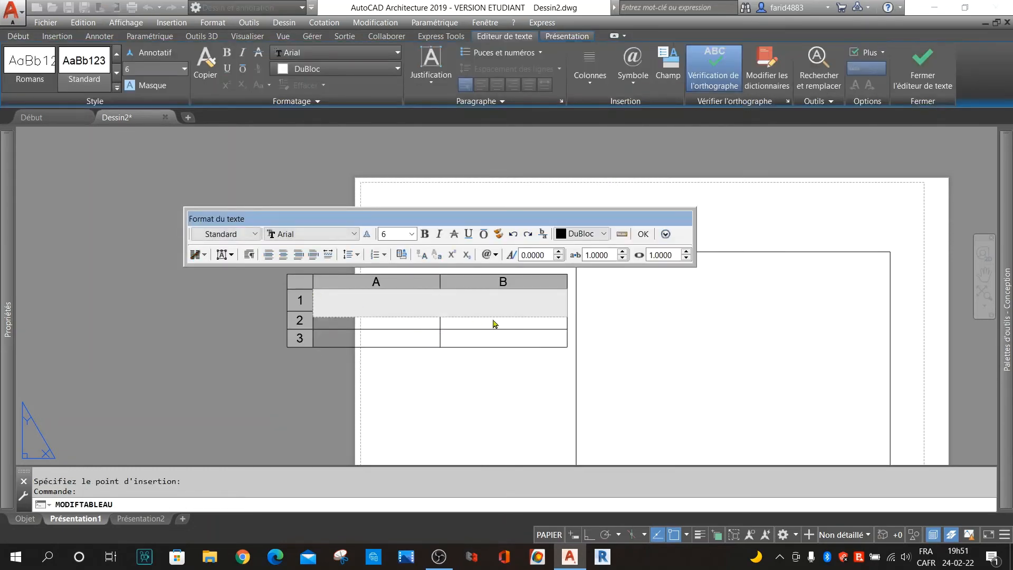
{"action": "left_click", "coordinate": [643, 234]}
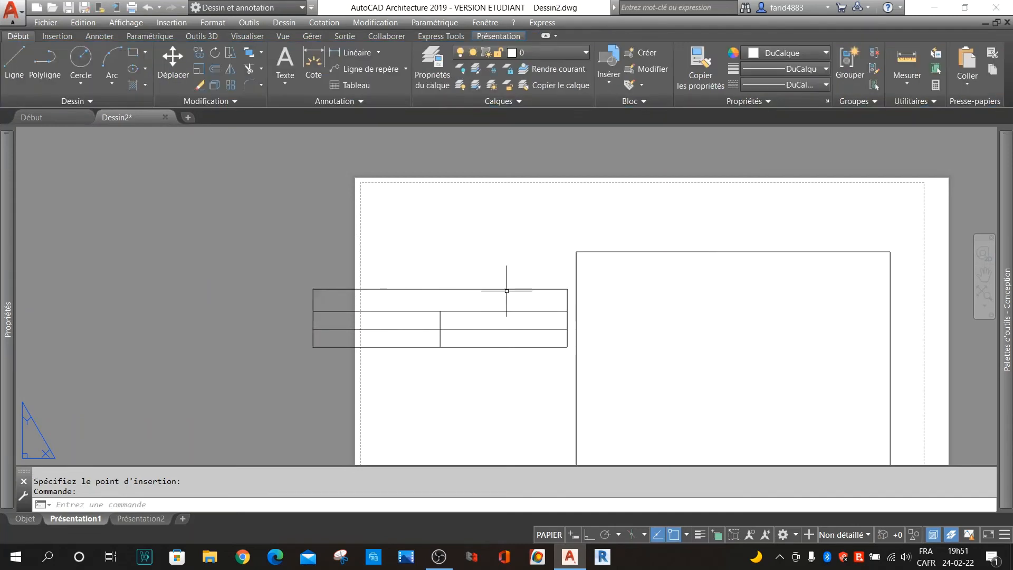
- Enter "ABC" in the table's title cell
{"action": "left_click", "coordinate": [420, 302]}
{"action": "double_click", "coordinate": [459, 305]}
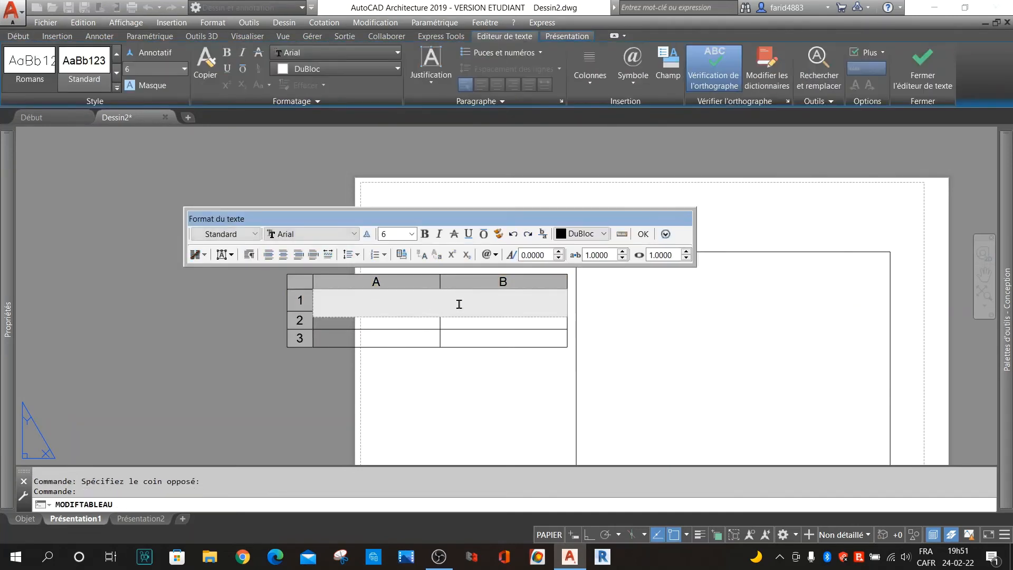
{"action": "left_click", "coordinate": [393, 234]}
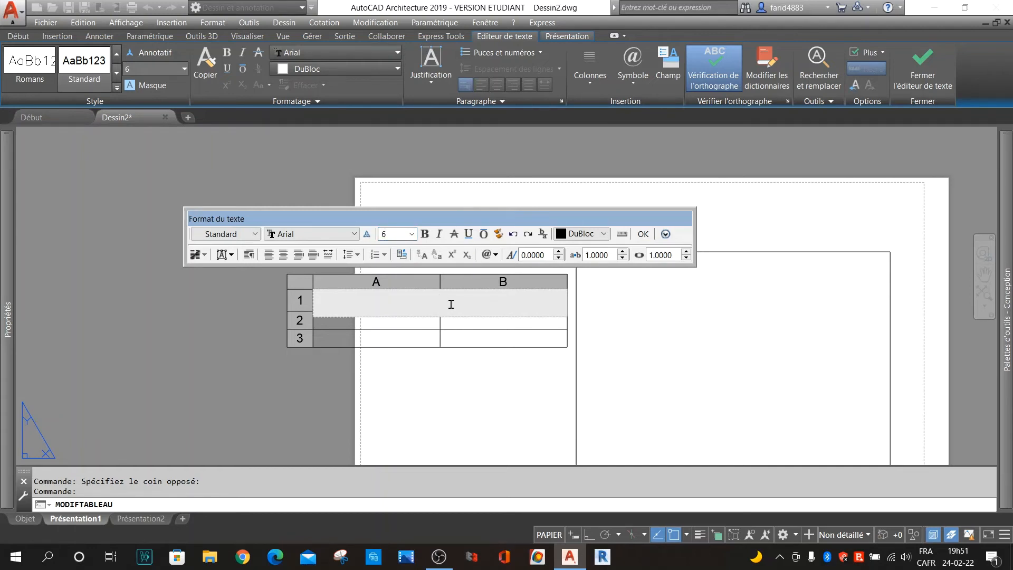
{"action": "type", "text": "BC"}
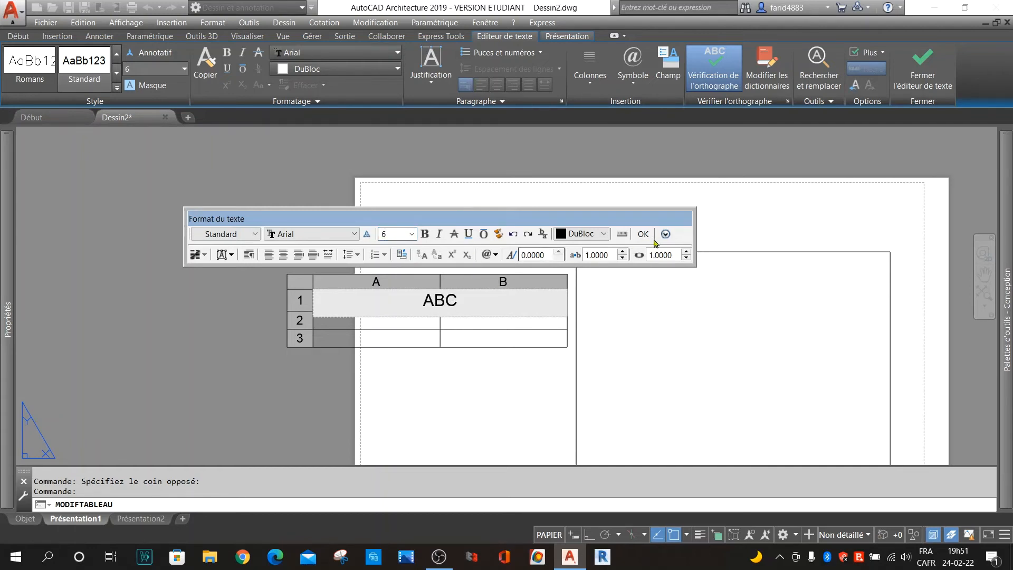
{"action": "left_click", "coordinate": [643, 234]}
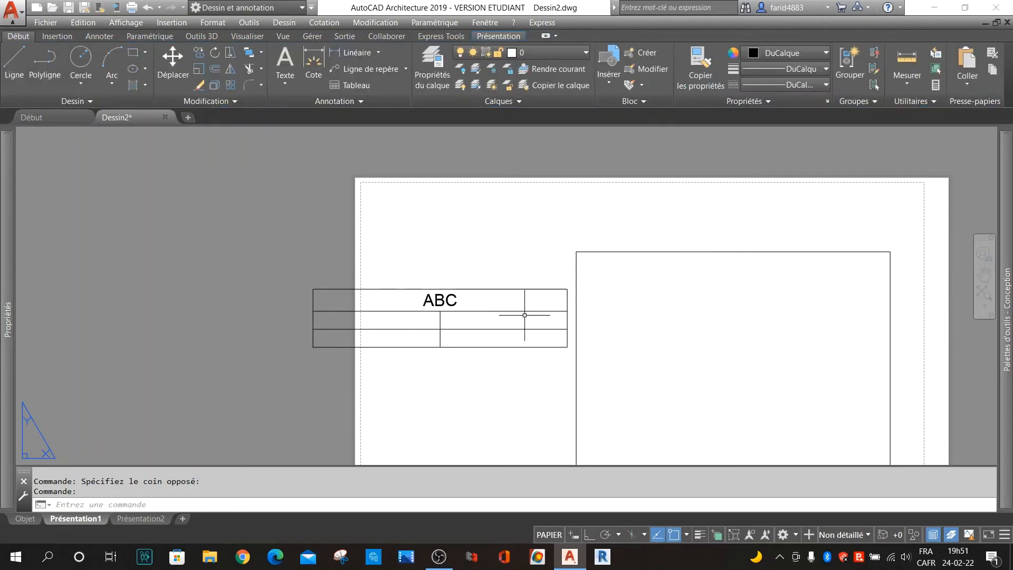
- Reopen the table's title cell to check its text formatting and leave it as is
{"action": "left_click", "coordinate": [485, 291]}
{"action": "double_click", "coordinate": [484, 291]}
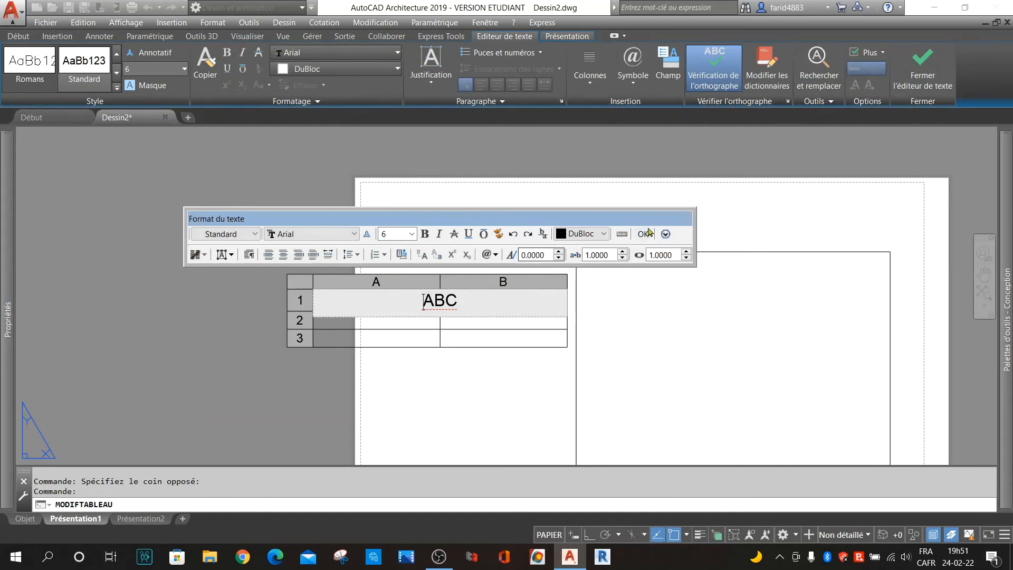
{"action": "left_click", "coordinate": [537, 146]}
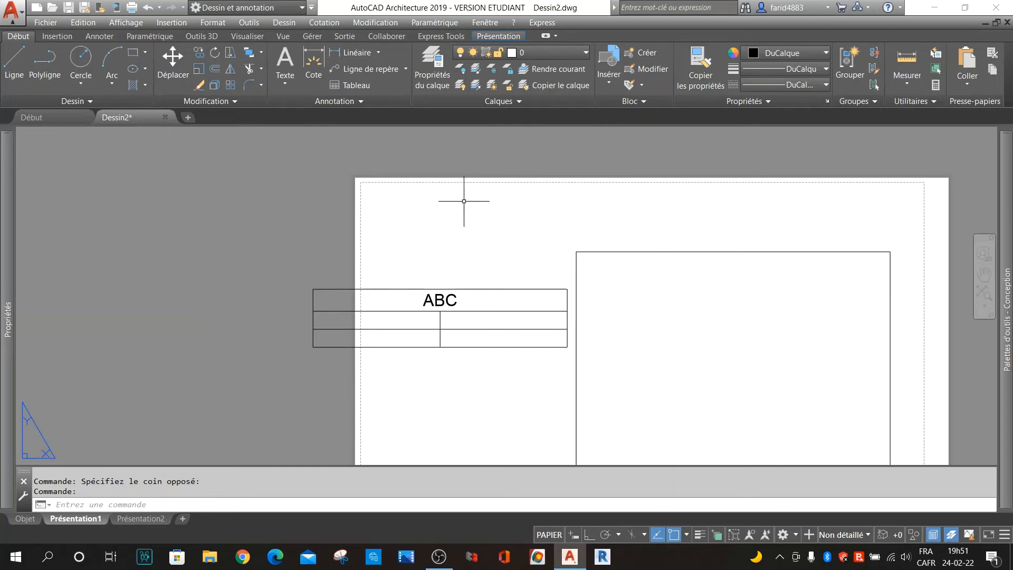
- Review the column and row settings for table insertion, cancel them, and measure the table's overall width along its top edge
{"action": "left_click", "coordinate": [342, 85]}
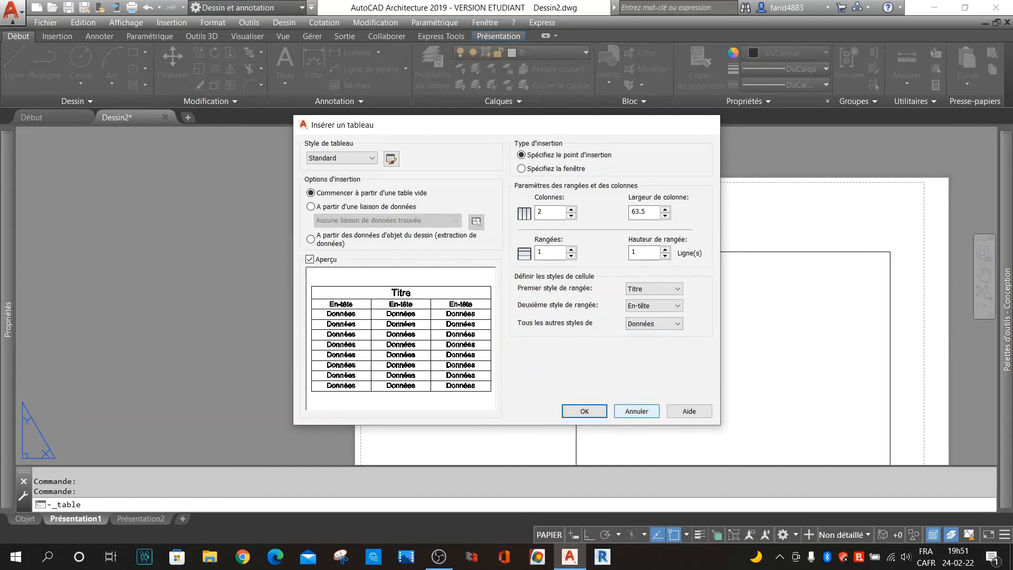
{"action": "left_click", "coordinate": [633, 414]}
{"action": "left_click", "coordinate": [912, 64]}
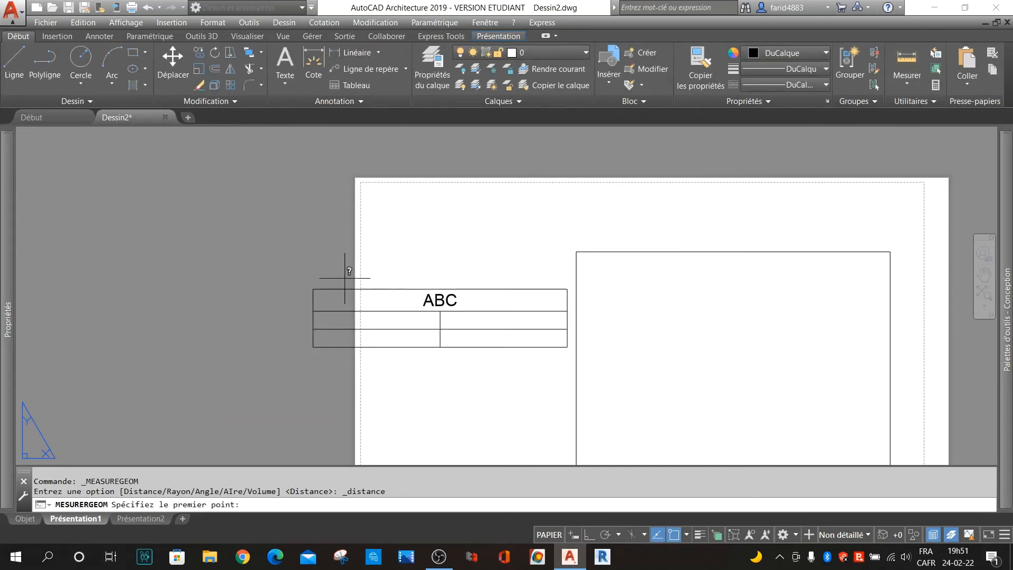
{"action": "left_click", "coordinate": [314, 289]}
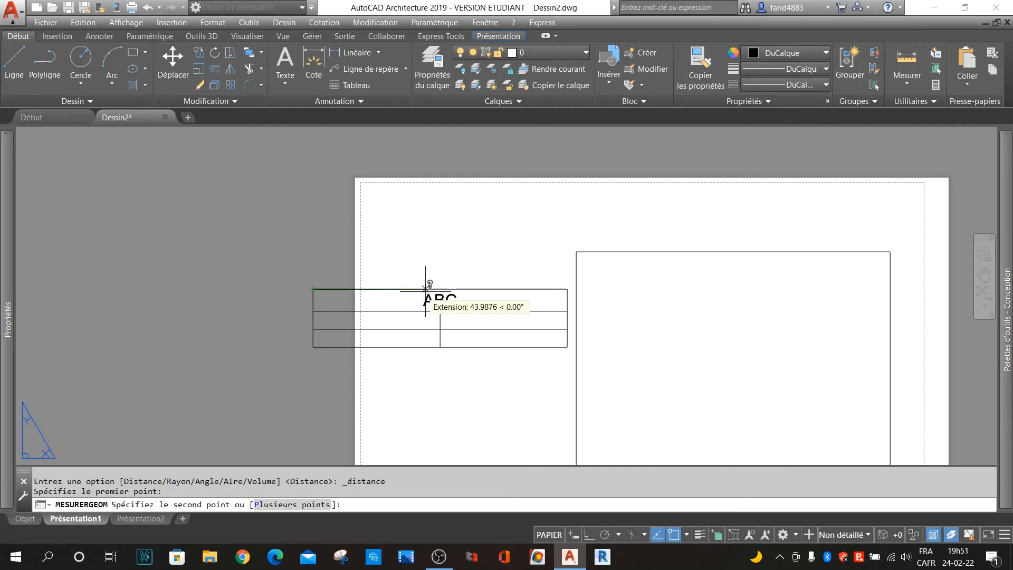
{"action": "left_click", "coordinate": [567, 289]}
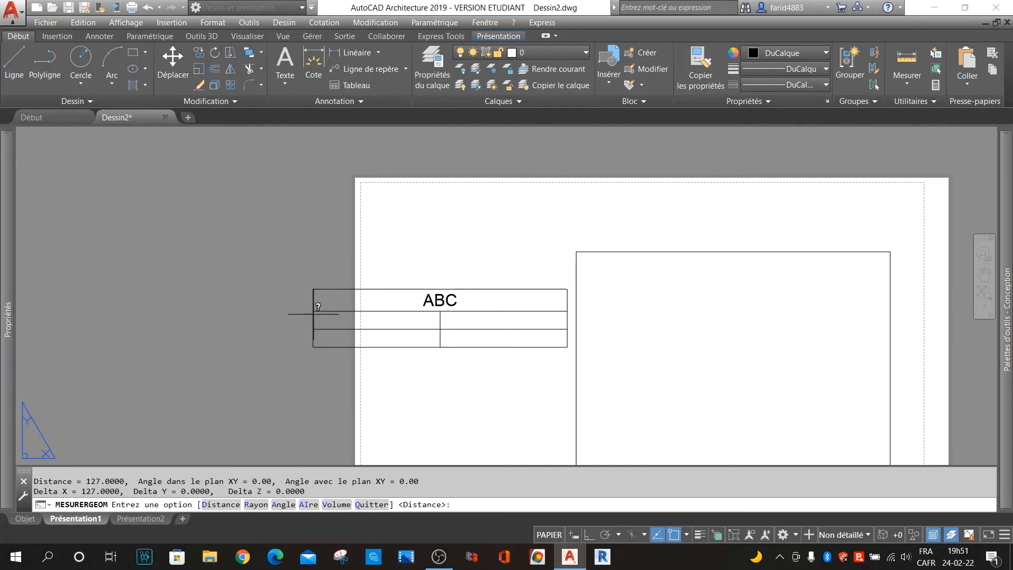
{"action": "key", "text": "Escape"}
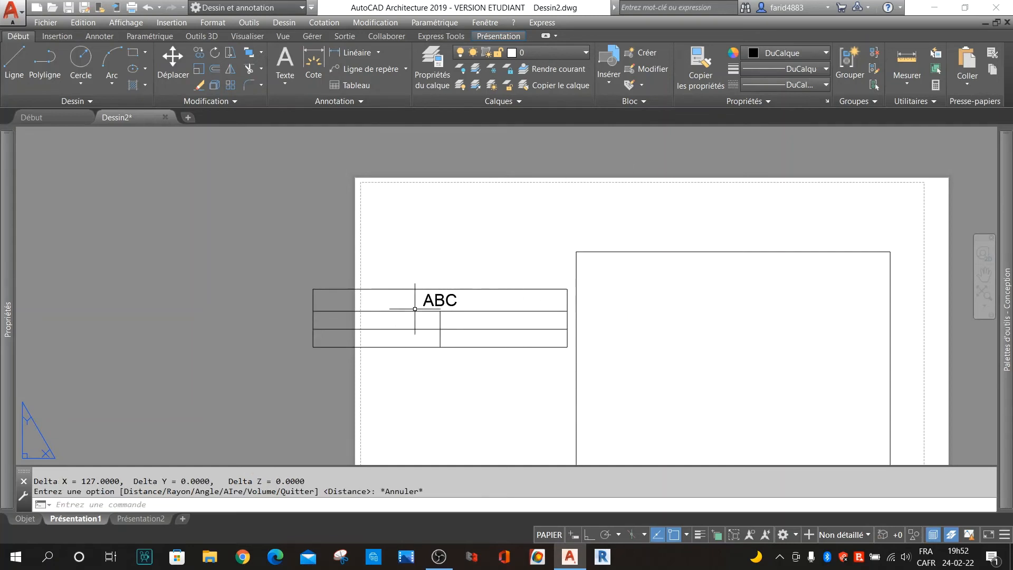
- Insert an empty Standard-style table with 2 columns 63.5 wide and 1 data row in model space, above the rectangle
{"action": "double_click", "coordinate": [707, 327]}
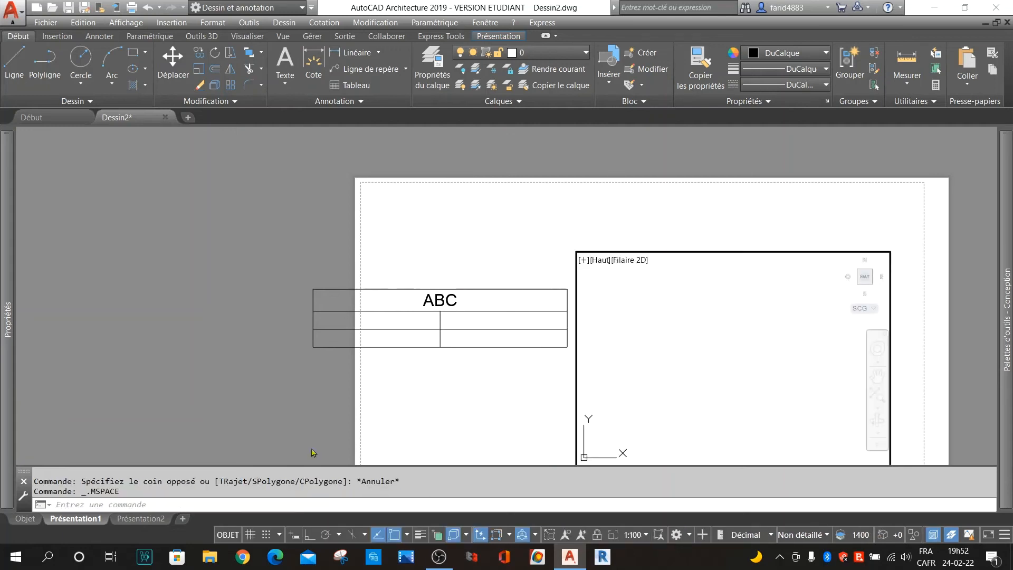
{"action": "left_click", "coordinate": [25, 518]}
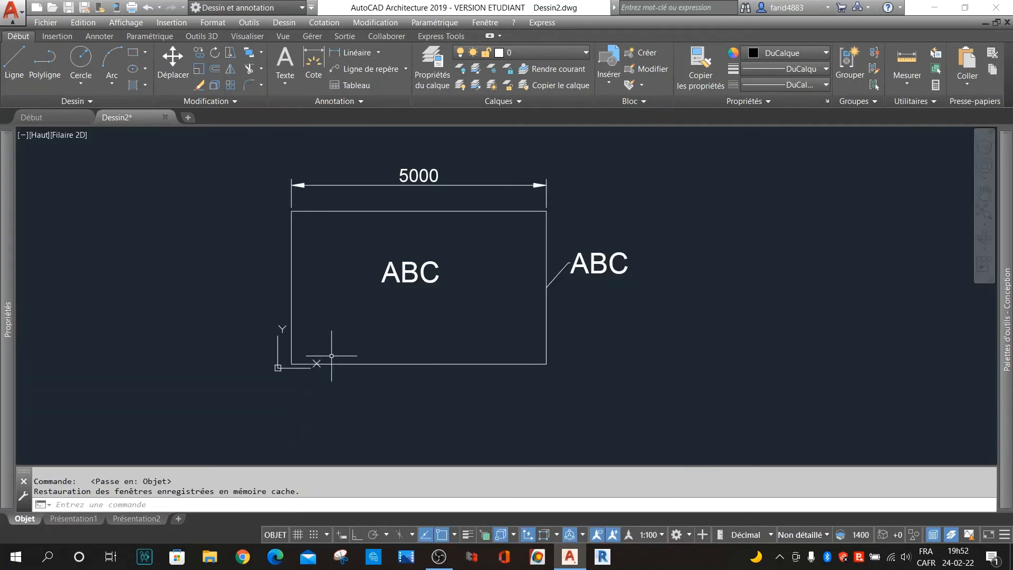
{"action": "scroll", "coordinate": [274, 312], "scroll_direction": "down", "scroll_amount": 5}
{"action": "scroll", "coordinate": [385, 325], "scroll_direction": "down", "scroll_amount": 3}
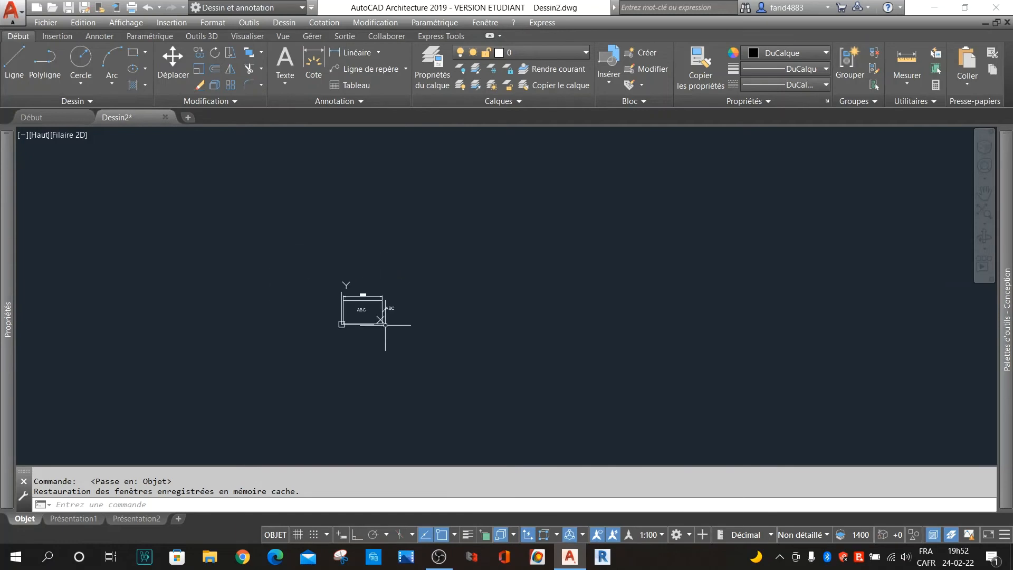
{"action": "middle_click_drag", "start_coordinate": [354, 220], "coordinate": [384, 287]}
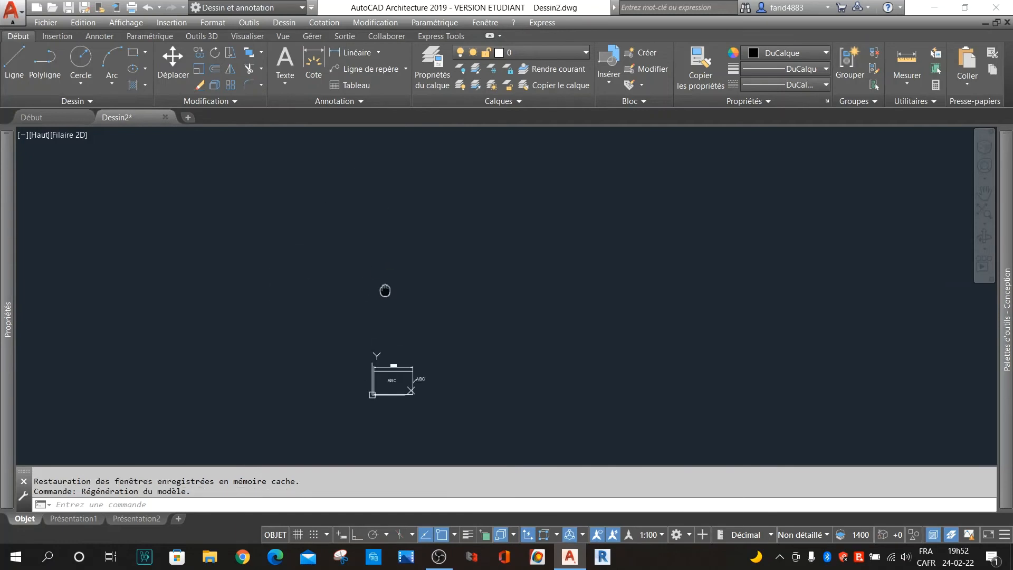
{"action": "left_click", "coordinate": [348, 85]}
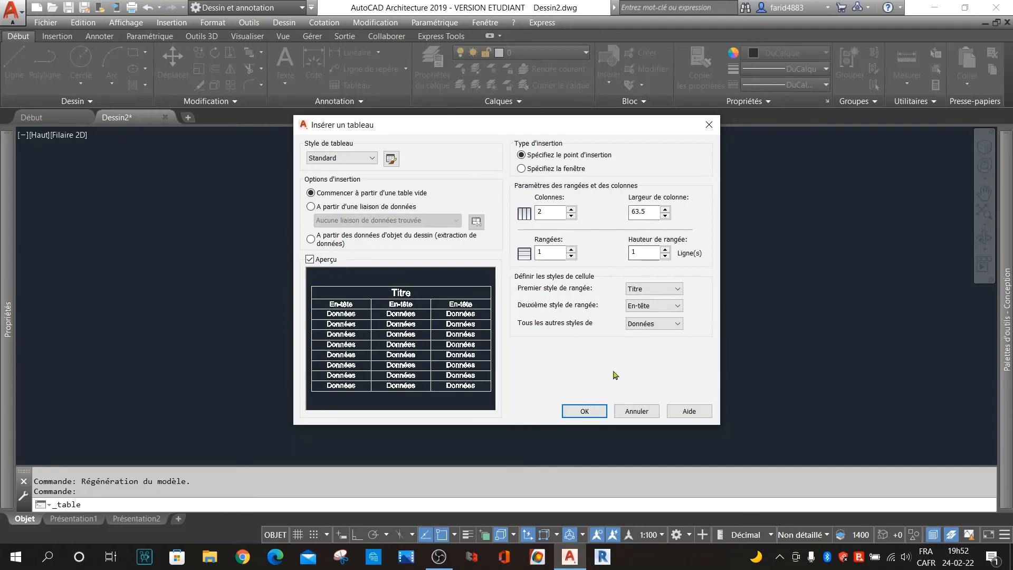
{"action": "left_click", "coordinate": [584, 411]}
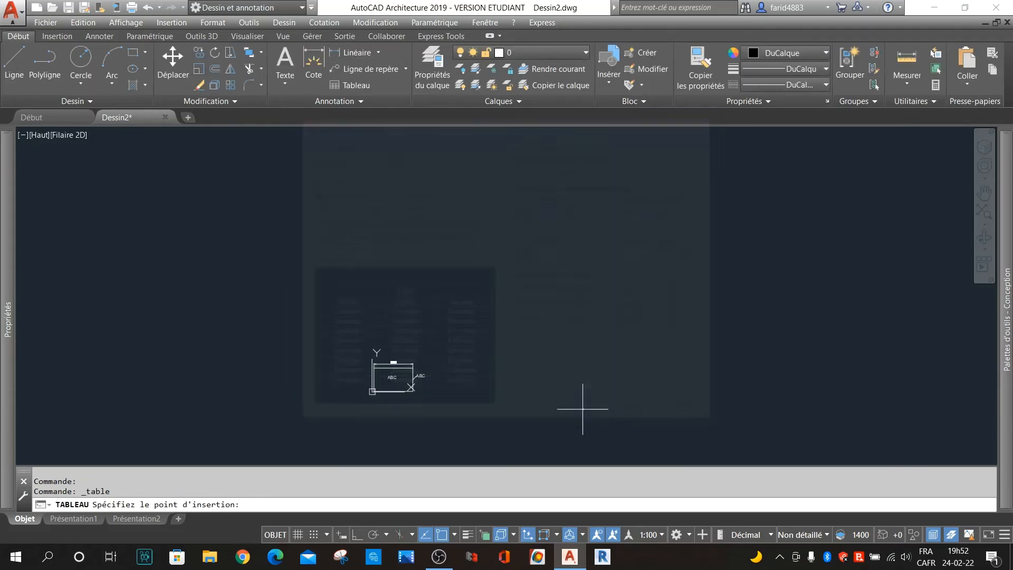
{"action": "left_click", "coordinate": [378, 285]}
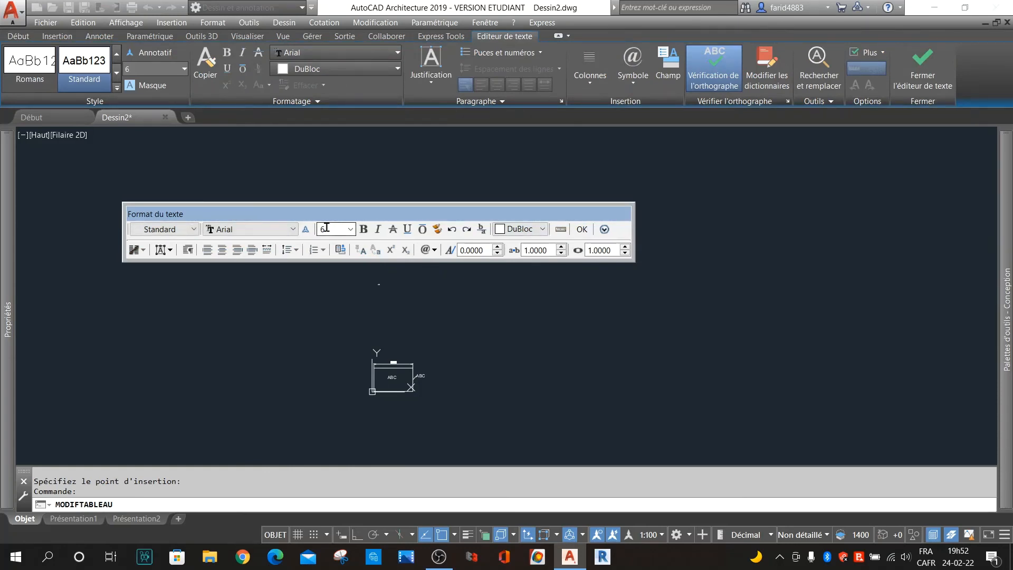
- Enter "ABC" in the title cell of the model-space table
{"action": "double_click", "coordinate": [326, 227]}
{"action": "scroll", "coordinate": [383, 302], "scroll_direction": "up", "scroll_amount": 2}
{"action": "middle_click_drag", "start_coordinate": [355, 285], "coordinate": [381, 357]}
{"action": "scroll", "coordinate": [403, 331], "scroll_direction": "up", "scroll_amount": 5}
{"action": "scroll", "coordinate": [414, 313], "scroll_direction": "up", "scroll_amount": 8}
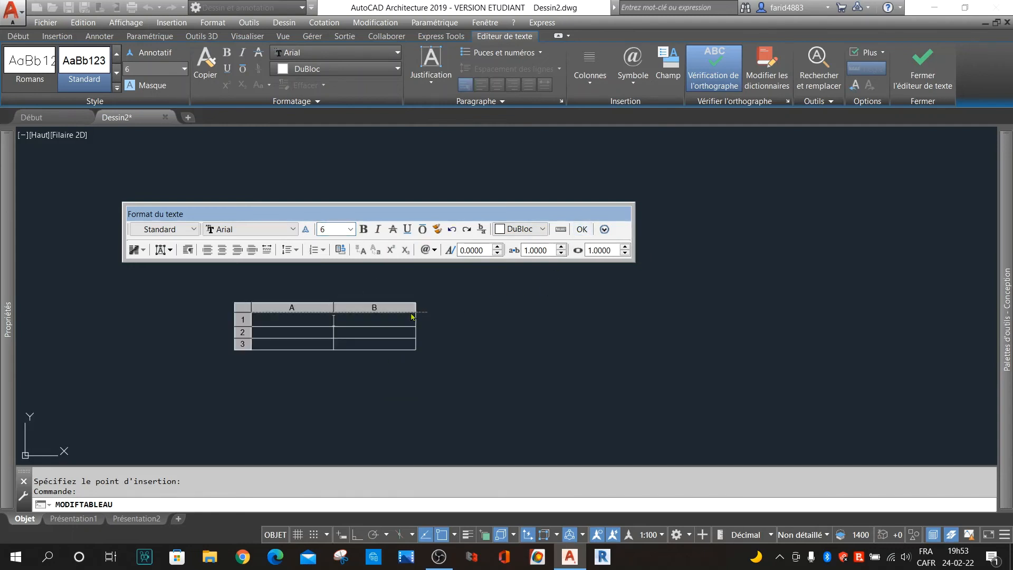
{"action": "middle_click_drag", "start_coordinate": [454, 317], "coordinate": [617, 317]}
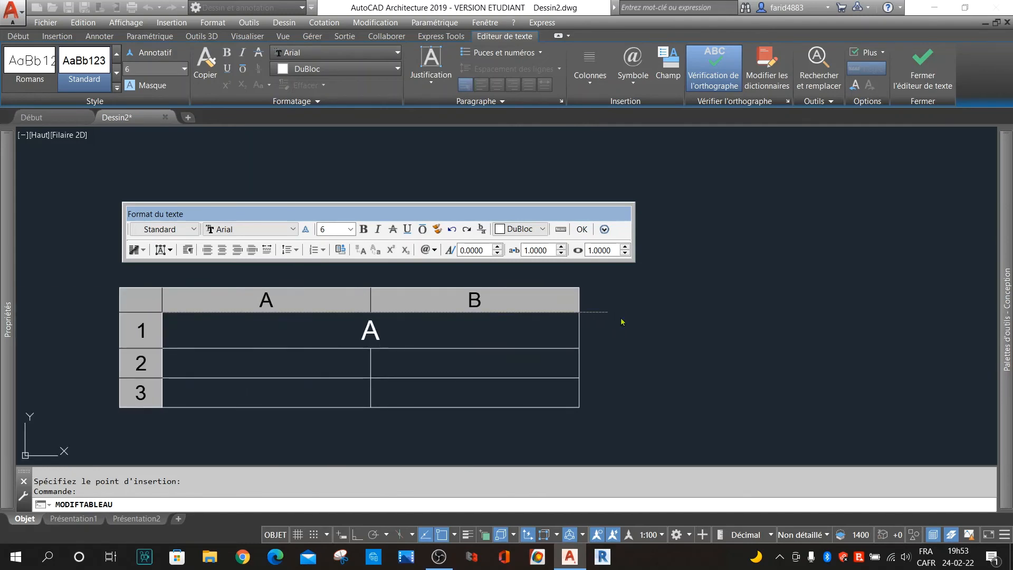
{"action": "type", "text": "BC"}
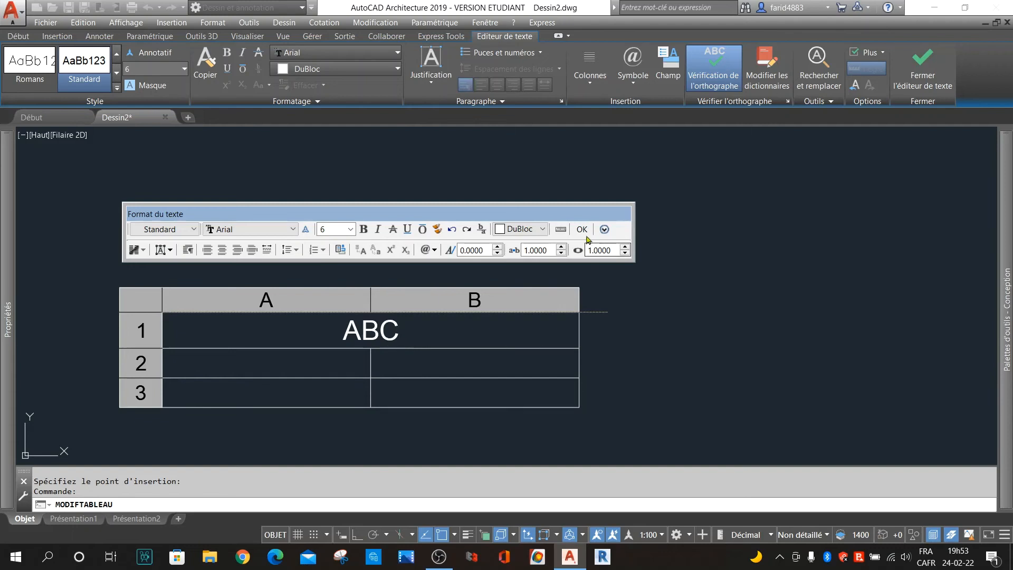
{"action": "left_click", "coordinate": [582, 229]}
- Scale the model-space table by a factor of 100 about its lower-left corner
{"action": "scroll", "coordinate": [510, 293], "scroll_direction": "down", "scroll_amount": 8}
{"action": "scroll", "coordinate": [510, 293], "scroll_direction": "down", "scroll_amount": 5}
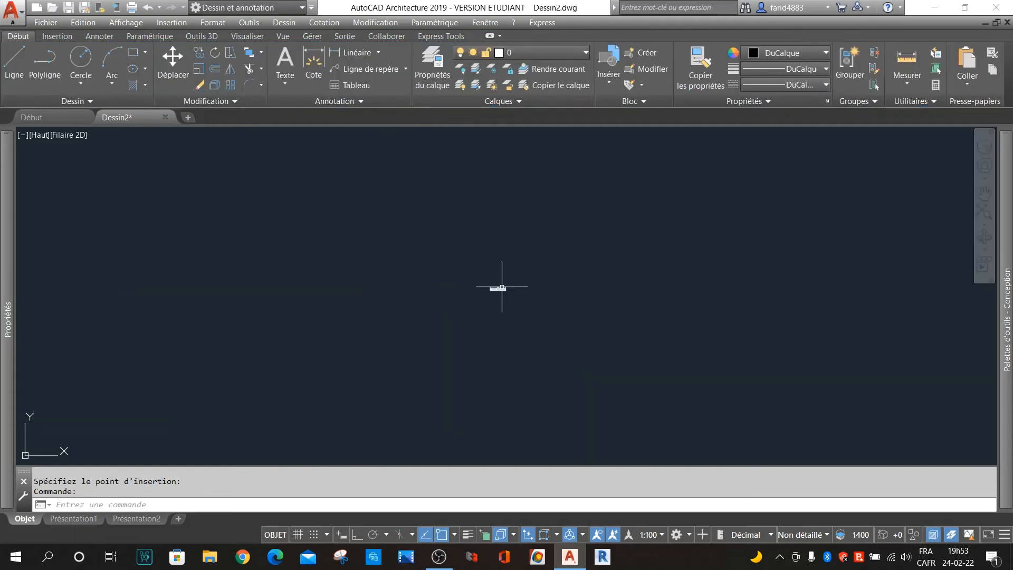
{"action": "scroll", "coordinate": [502, 344], "scroll_direction": "up", "scroll_amount": 3}
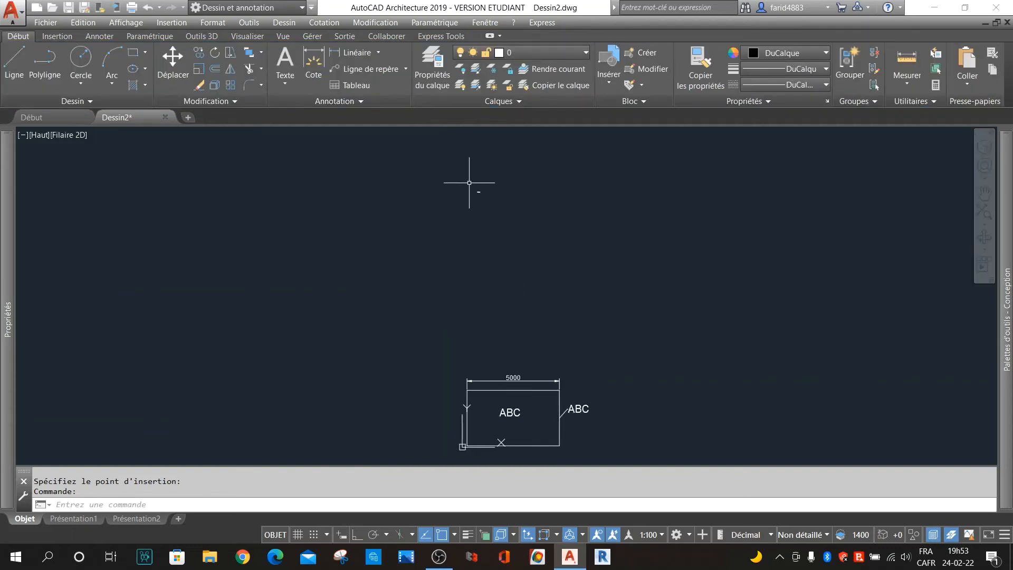
{"action": "scroll", "coordinate": [488, 214], "scroll_direction": "down", "scroll_amount": 5}
{"action": "scroll", "coordinate": [508, 217], "scroll_direction": "up", "scroll_amount": 4}
{"action": "scroll", "coordinate": [440, 225], "scroll_direction": "up", "scroll_amount": 2}
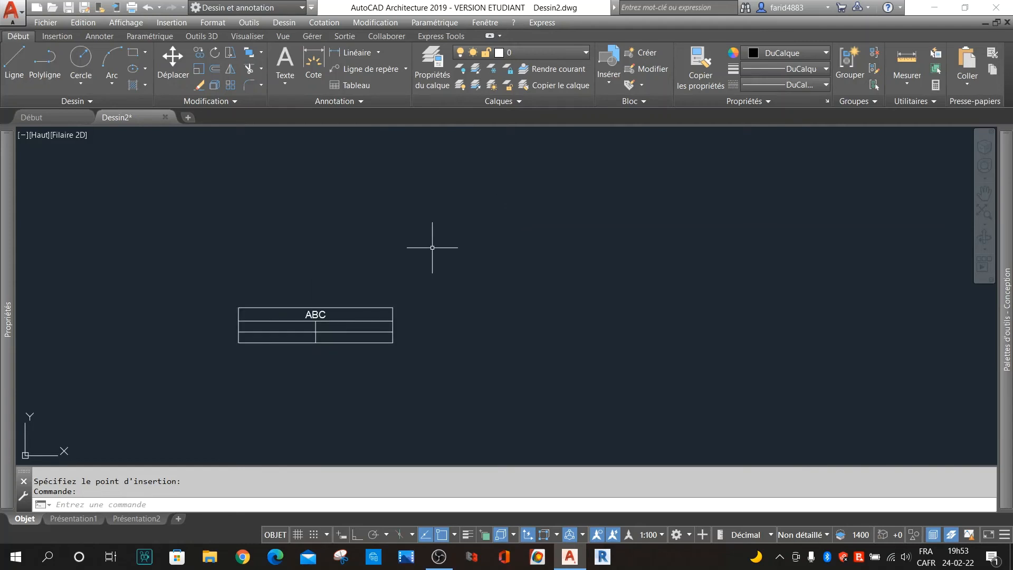
{"action": "left_click", "coordinate": [214, 85]}
{"action": "left_click", "coordinate": [409, 296]}
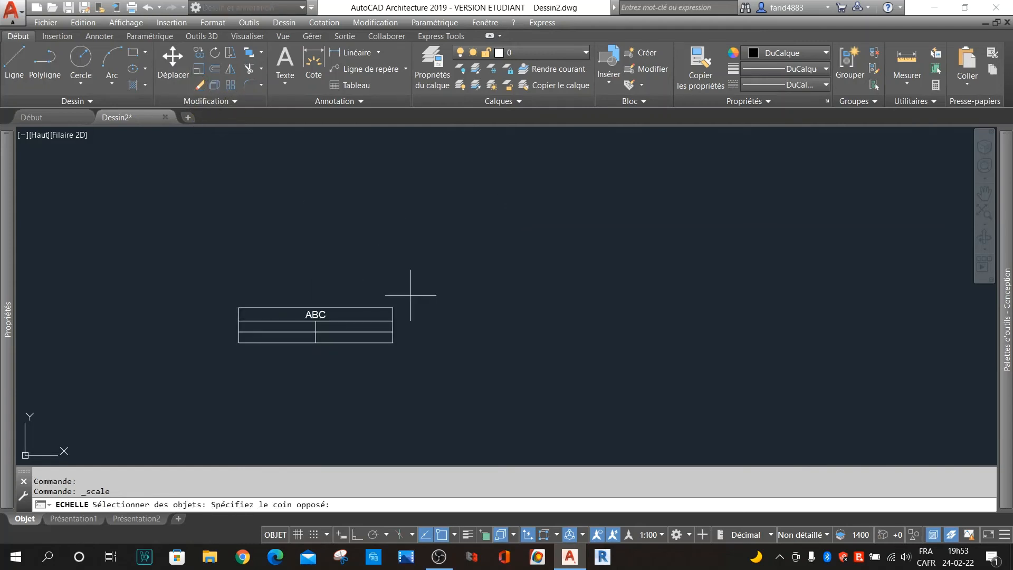
{"action": "left_click", "coordinate": [209, 356]}
{"action": "key", "text": "Return"}
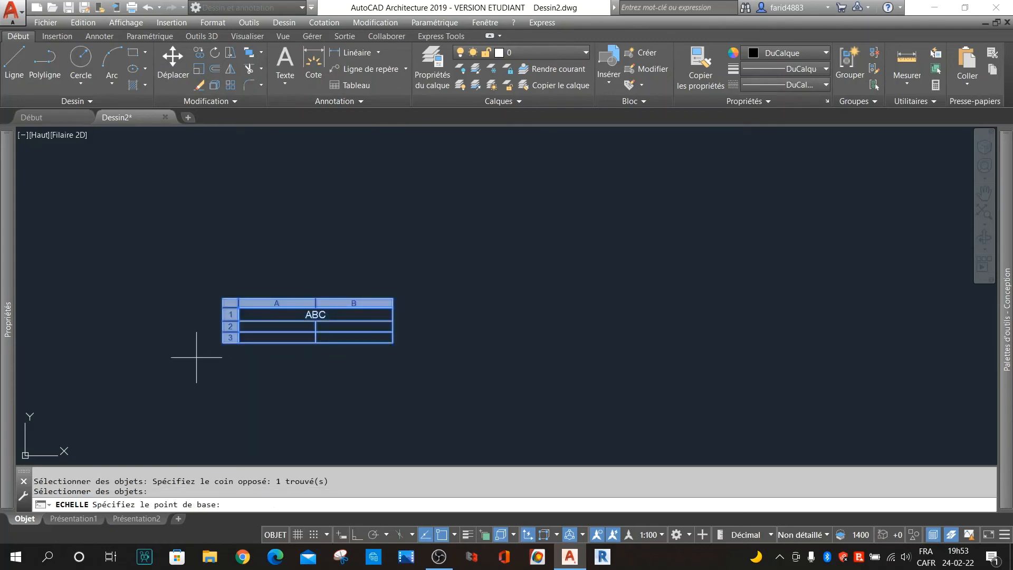
{"action": "left_click", "coordinate": [239, 342]}
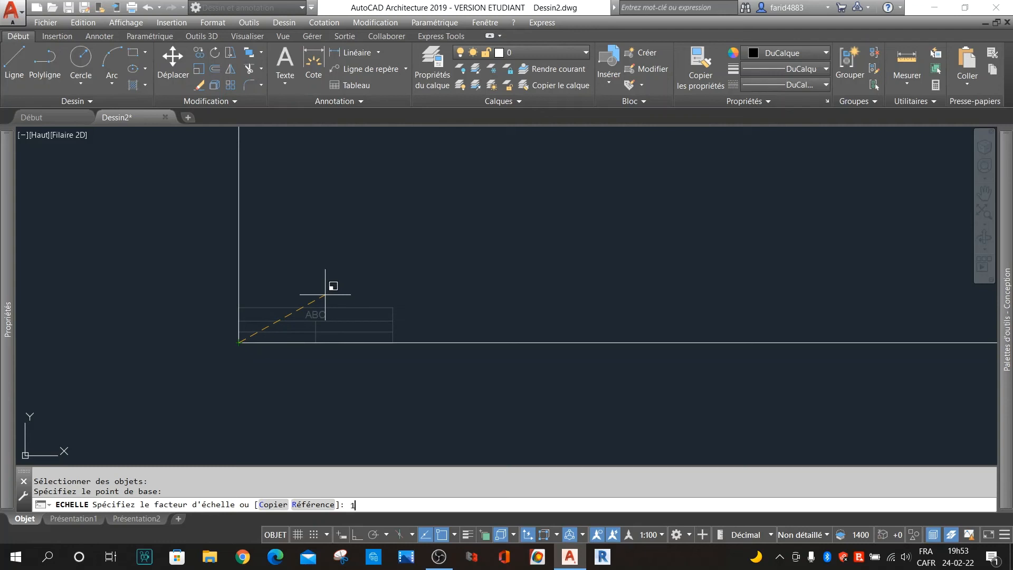
{"action": "type", "text": "100"}
{"action": "key", "text": "Return"}
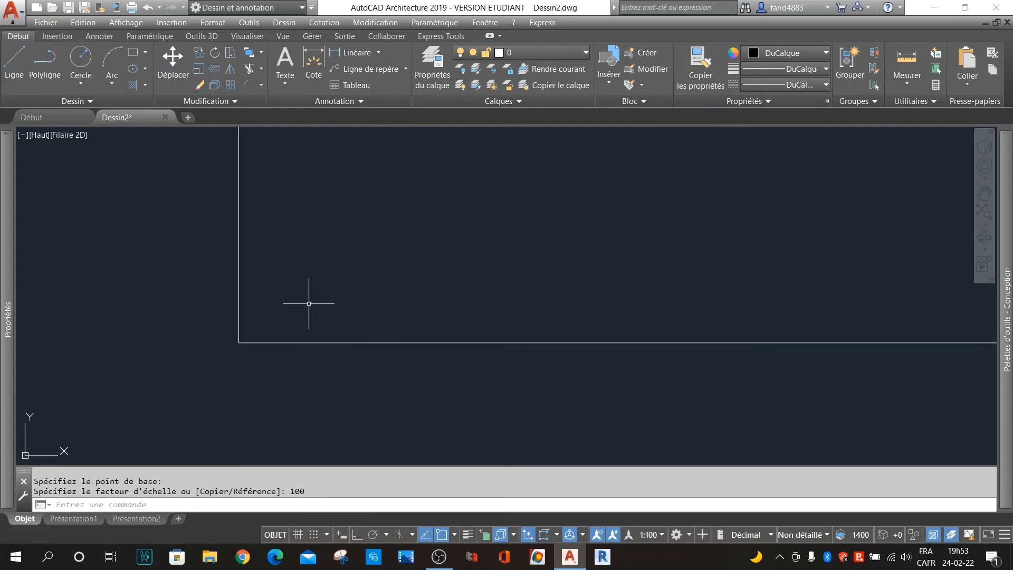
- Show the scaled table inside the viewport of Présentation1, level with the paper-space table for comparison
{"action": "scroll", "coordinate": [316, 295], "scroll_direction": "down", "scroll_amount": 5}
{"action": "scroll", "coordinate": [349, 308], "scroll_direction": "up", "scroll_amount": 4}
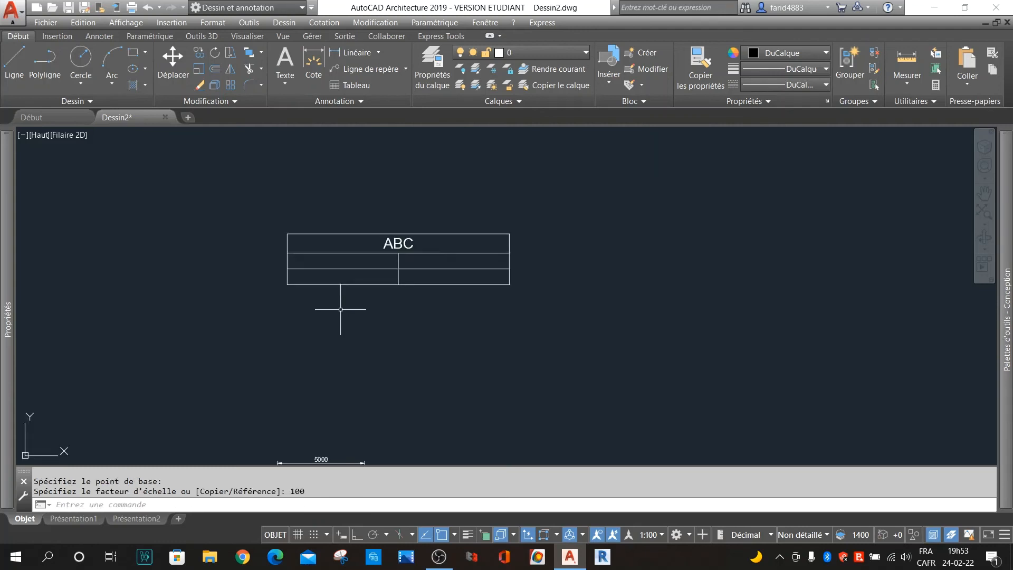
{"action": "left_click", "coordinate": [74, 518]}
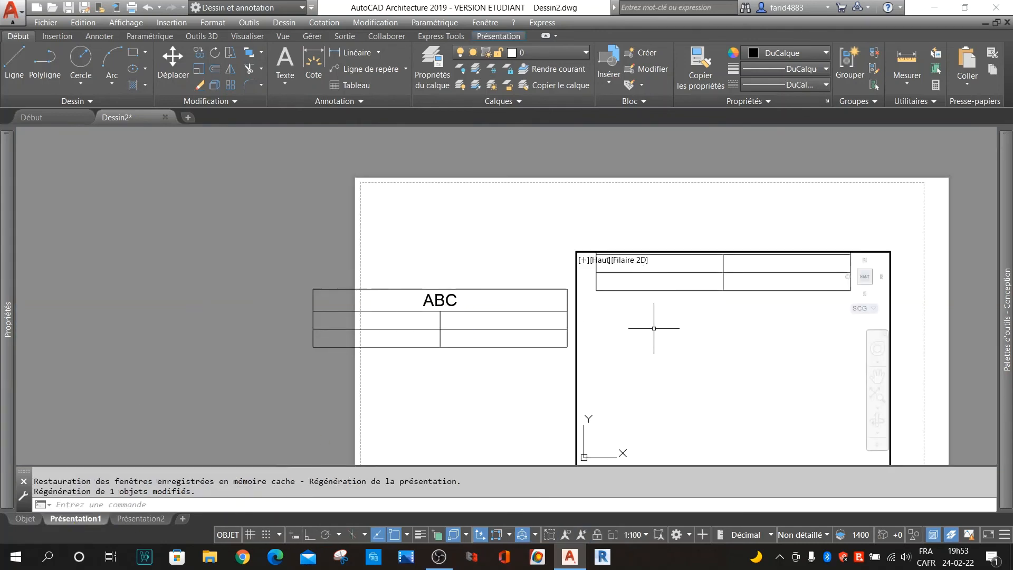
{"action": "middle_click_drag", "start_coordinate": [660, 322], "coordinate": [651, 378]}
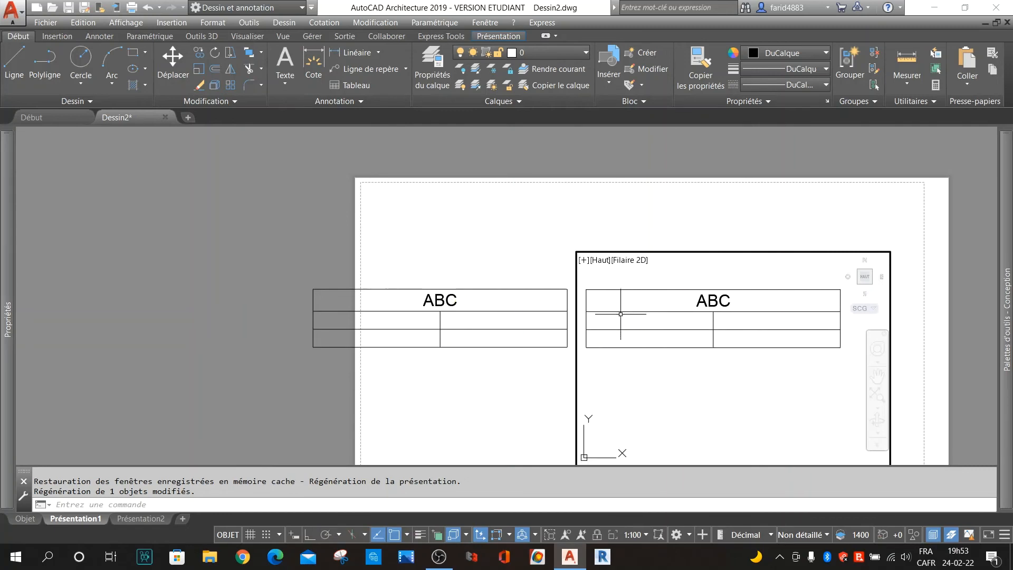
- Review the available table styles and insertion settings from model space, and cancel the table insertion
{"action": "left_click", "coordinate": [25, 518]}
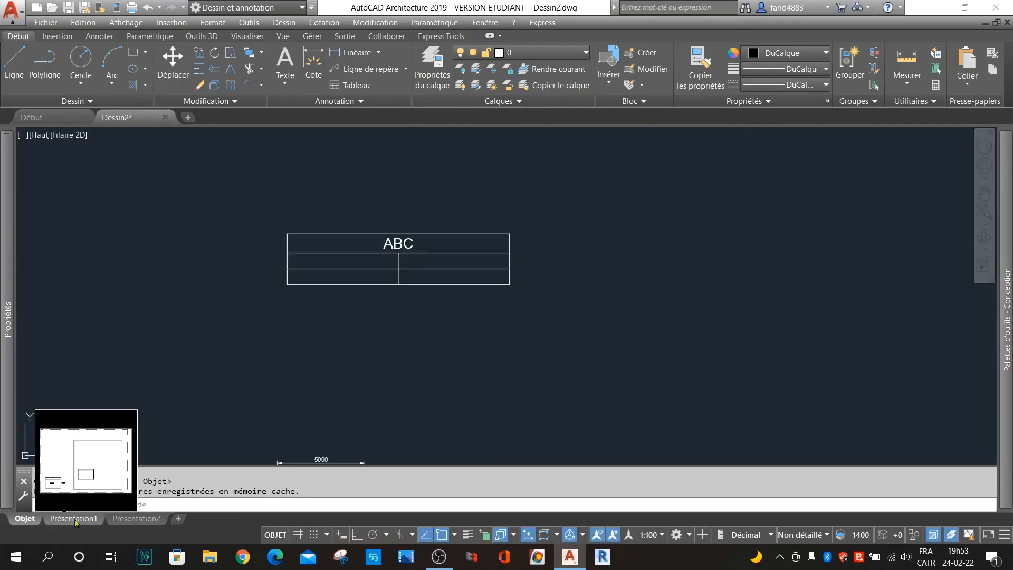
{"action": "left_click", "coordinate": [350, 85]}
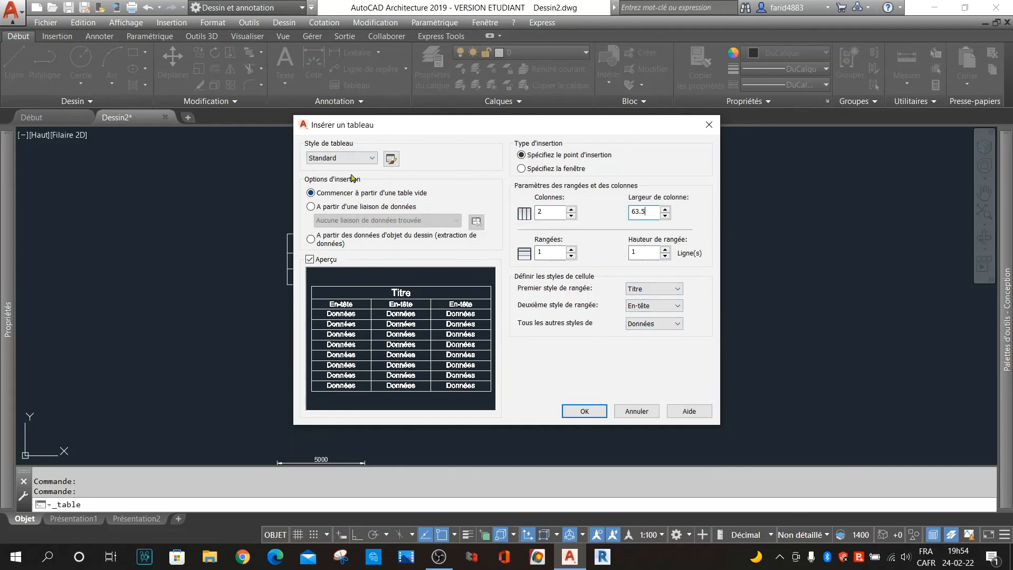
{"action": "left_click", "coordinate": [372, 158]}
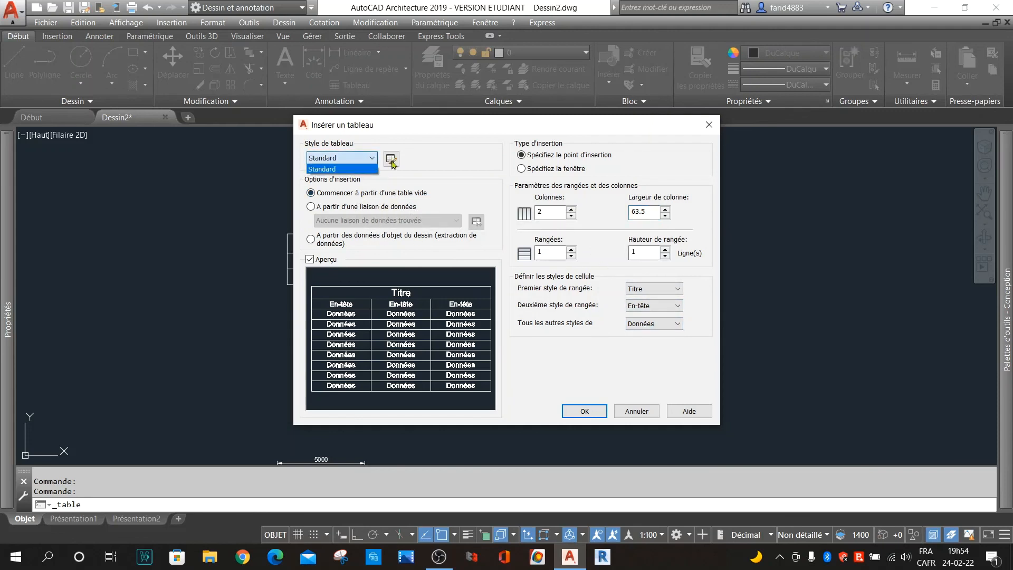
{"action": "left_click", "coordinate": [392, 161]}
{"action": "left_click", "coordinate": [392, 162]}
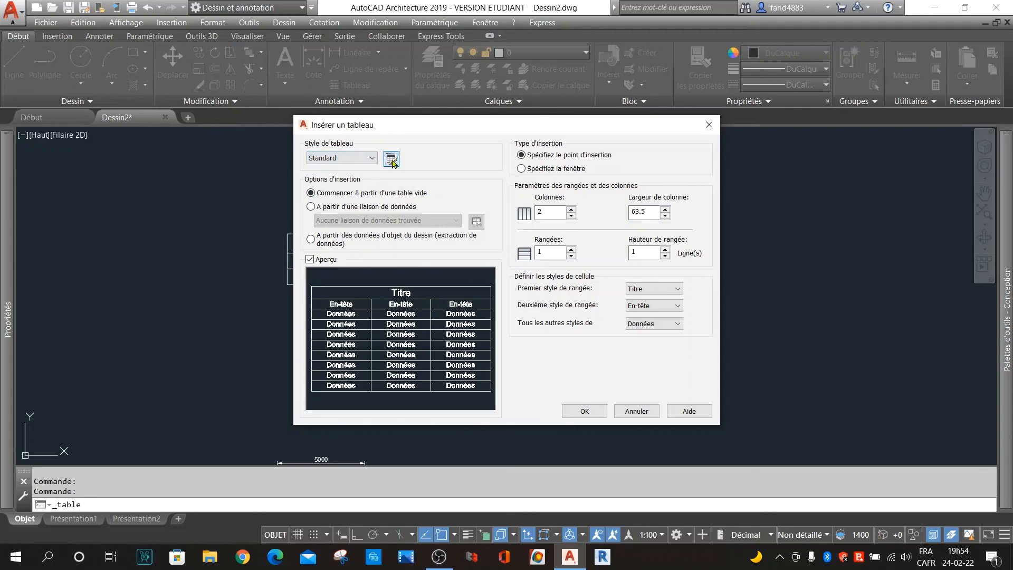
{"action": "left_click", "coordinate": [677, 164]}
{"action": "left_click", "coordinate": [583, 410]}
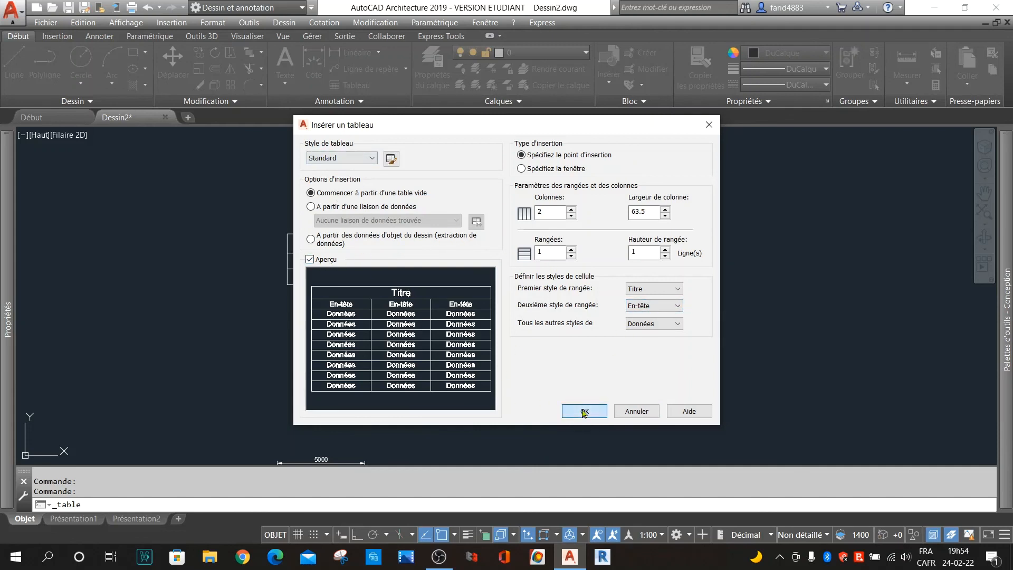
{"action": "scroll", "coordinate": [464, 269], "scroll_direction": "down", "scroll_amount": 5}
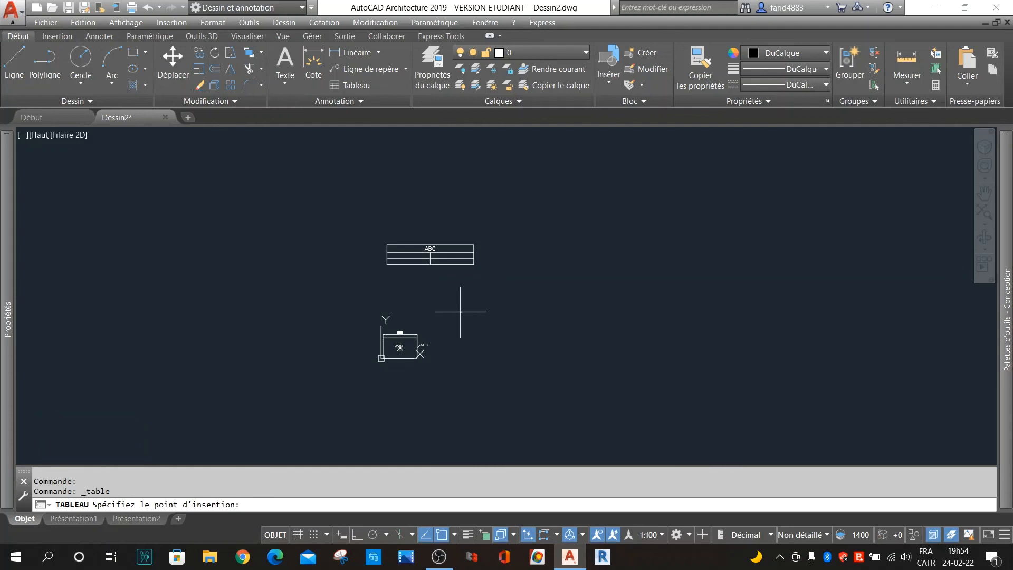
{"action": "key", "text": "Escape"}
{"action": "scroll", "coordinate": [461, 313], "scroll_direction": "down", "scroll_amount": 4}
{"action": "scroll", "coordinate": [453, 300], "scroll_direction": "up", "scroll_amount": 2}
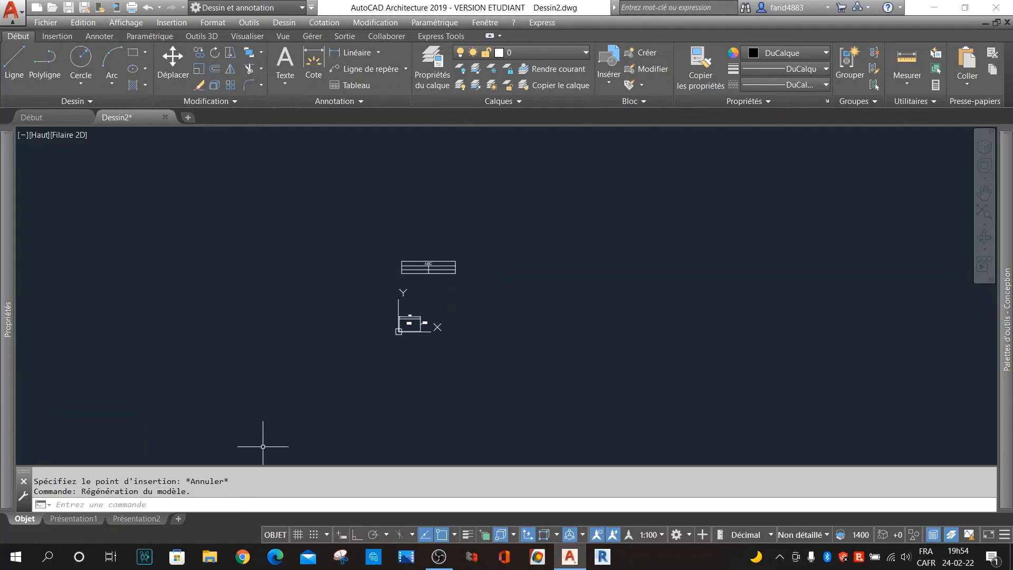
- Compare the viewport's table with the paper-space table in Présentation1 and check the viewport's scale
{"action": "left_click", "coordinate": [76, 518]}
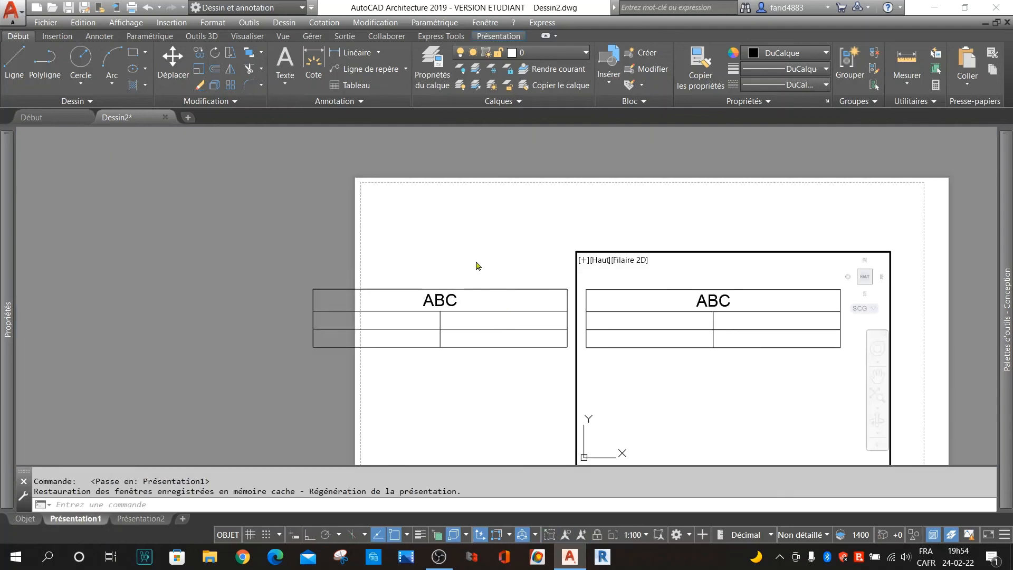
{"action": "double_click", "coordinate": [869, 205]}
{"action": "scroll", "coordinate": [680, 214], "scroll_direction": "down", "scroll_amount": 4}
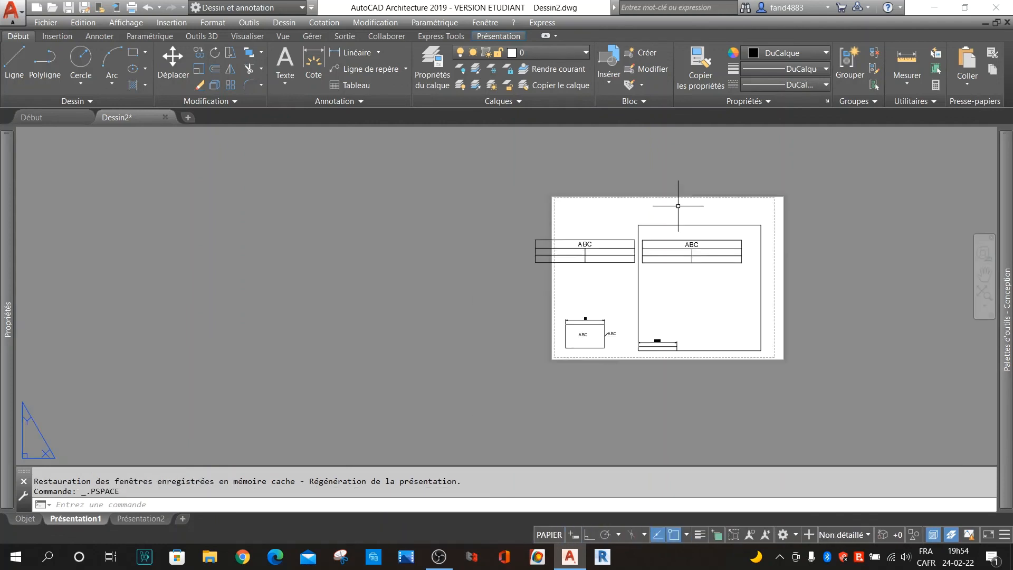
{"action": "scroll", "coordinate": [791, 251], "scroll_direction": "up", "scroll_amount": 2}
{"action": "double_click", "coordinate": [655, 354]}
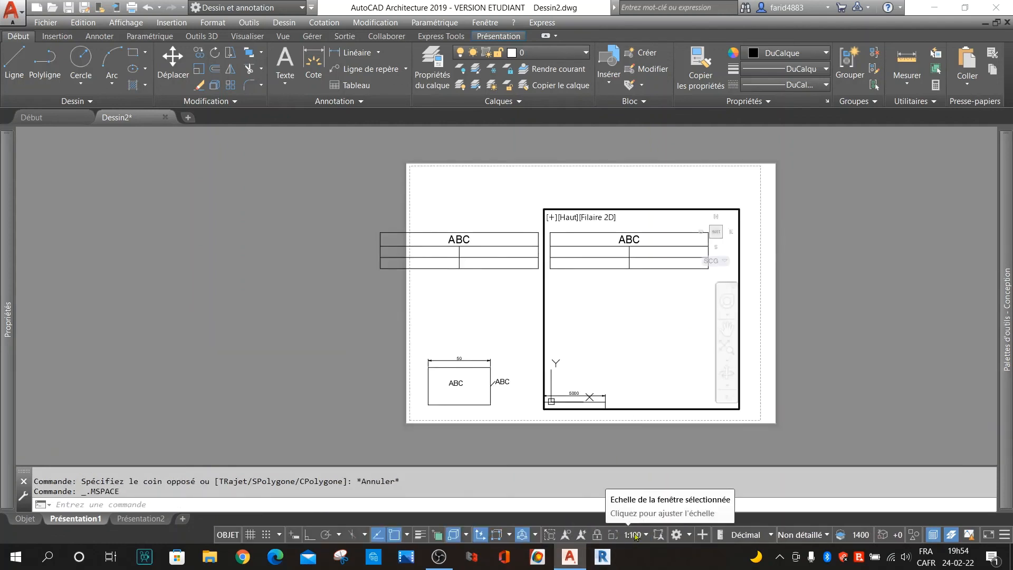
{"action": "mouse_move", "coordinate": [628, 315]}
{"action": "middle_mouse_down"}
{"action": "mouse_move", "coordinate": [647, 315]}
{"action": "mouse_move", "coordinate": [644, 303]}
{"action": "mouse_move", "coordinate": [629, 316]}
{"action": "middle_mouse_up"}
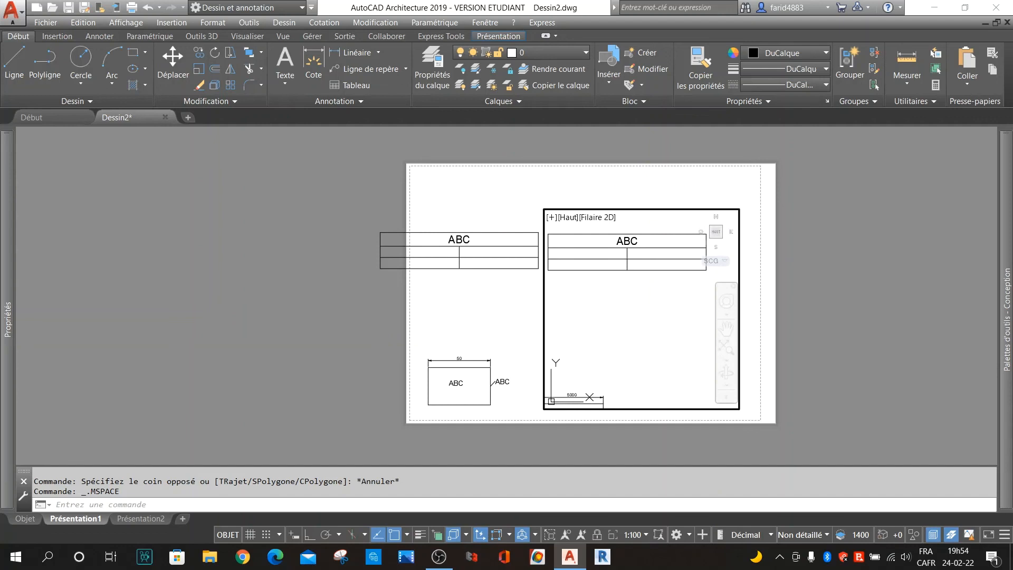
{"action": "double_click", "coordinate": [818, 337]}
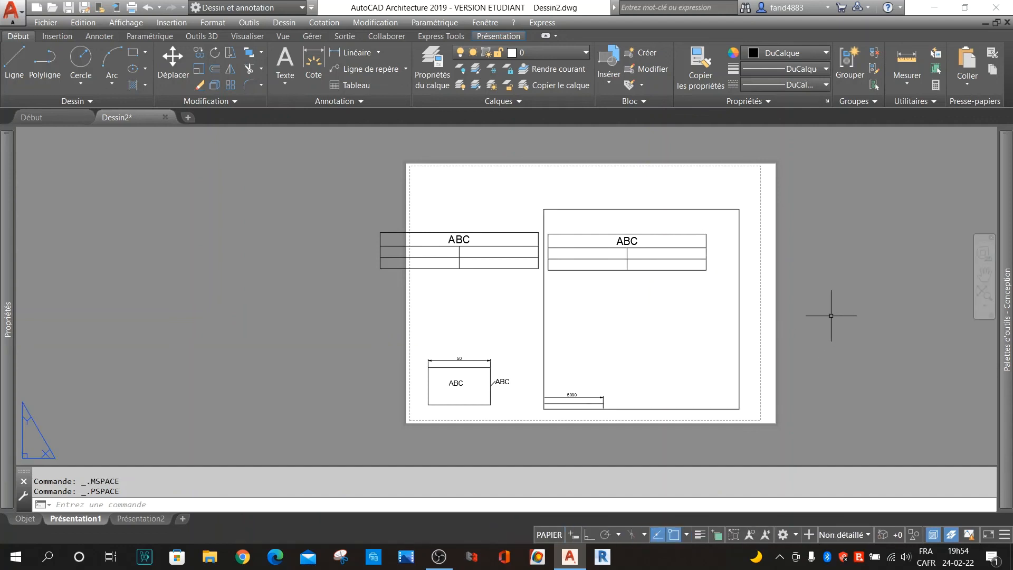
- Check the current text, dimension, leader and table styles in the layout, and return to model space
{"action": "scroll", "coordinate": [837, 310], "scroll_direction": "up", "scroll_amount": 4}
{"action": "scroll", "coordinate": [836, 309], "scroll_direction": "down", "scroll_amount": 4}
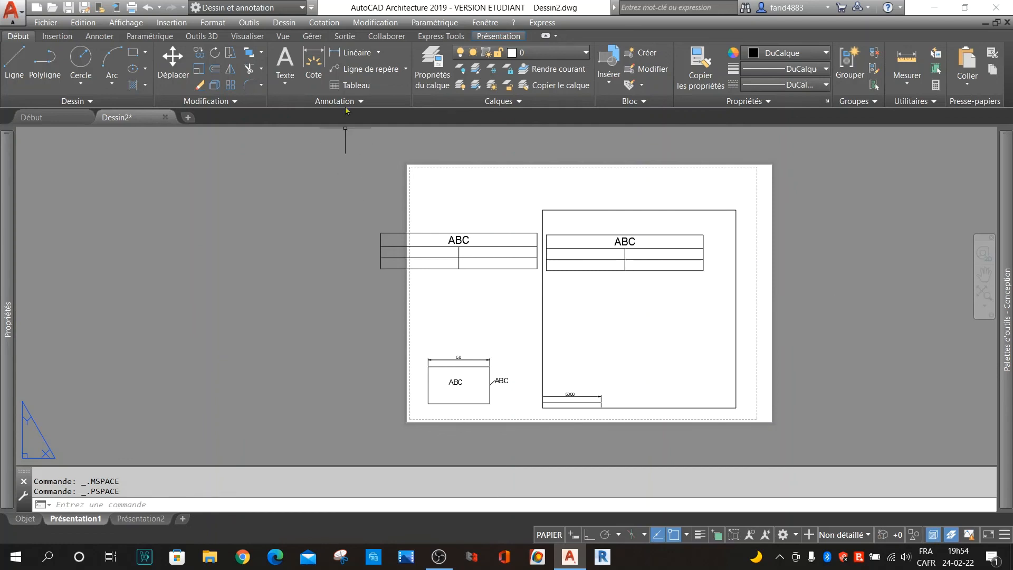
{"action": "left_click", "coordinate": [361, 101]}
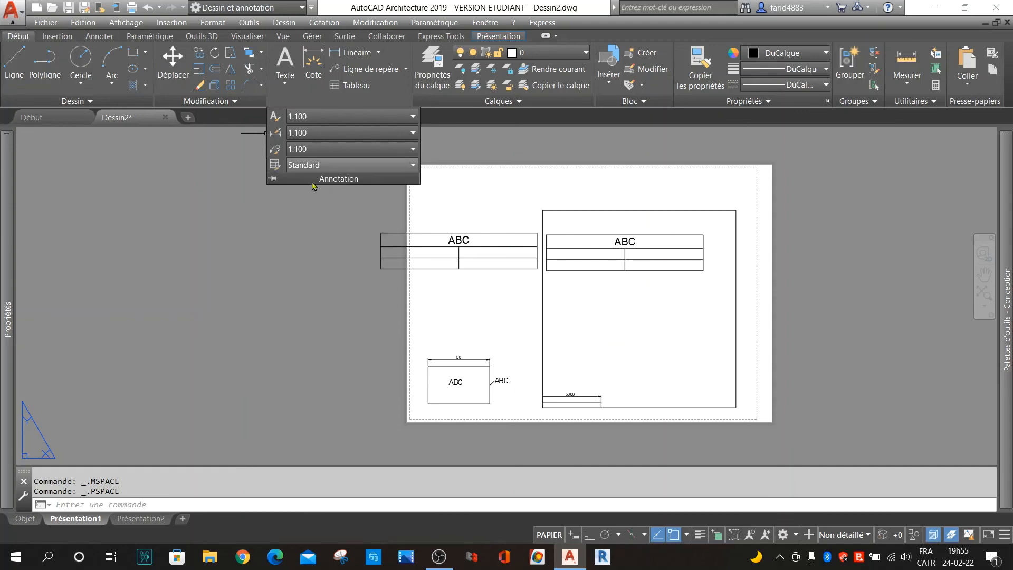
{"action": "left_click", "coordinate": [31, 519]}
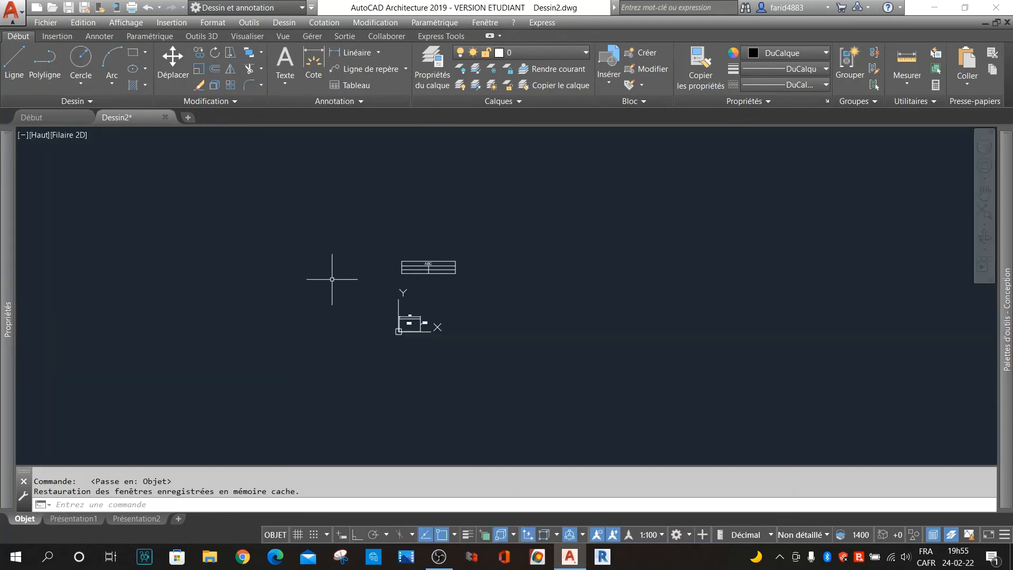